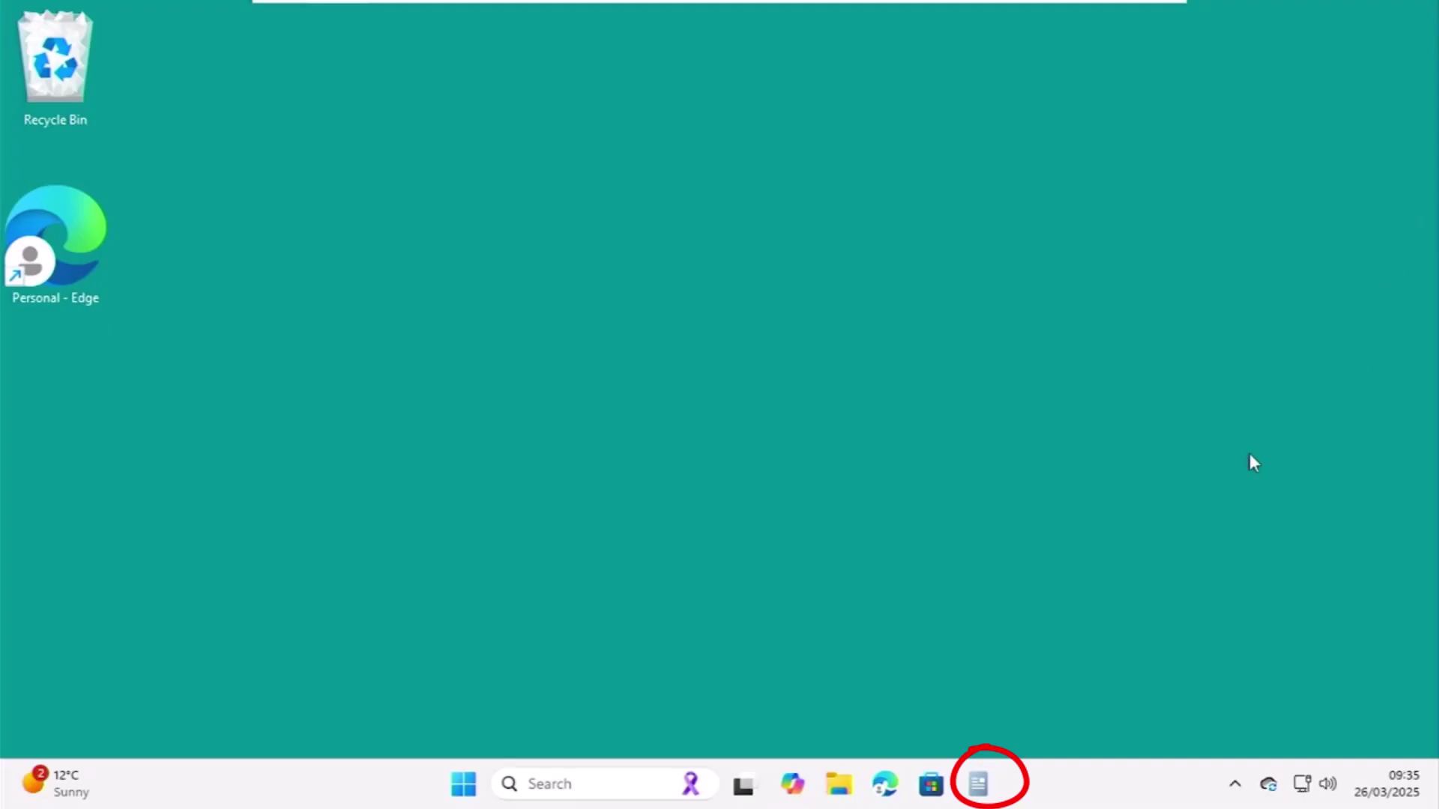
- Open the Documents folder from its old shortcut on the taskbar
click(990, 793)
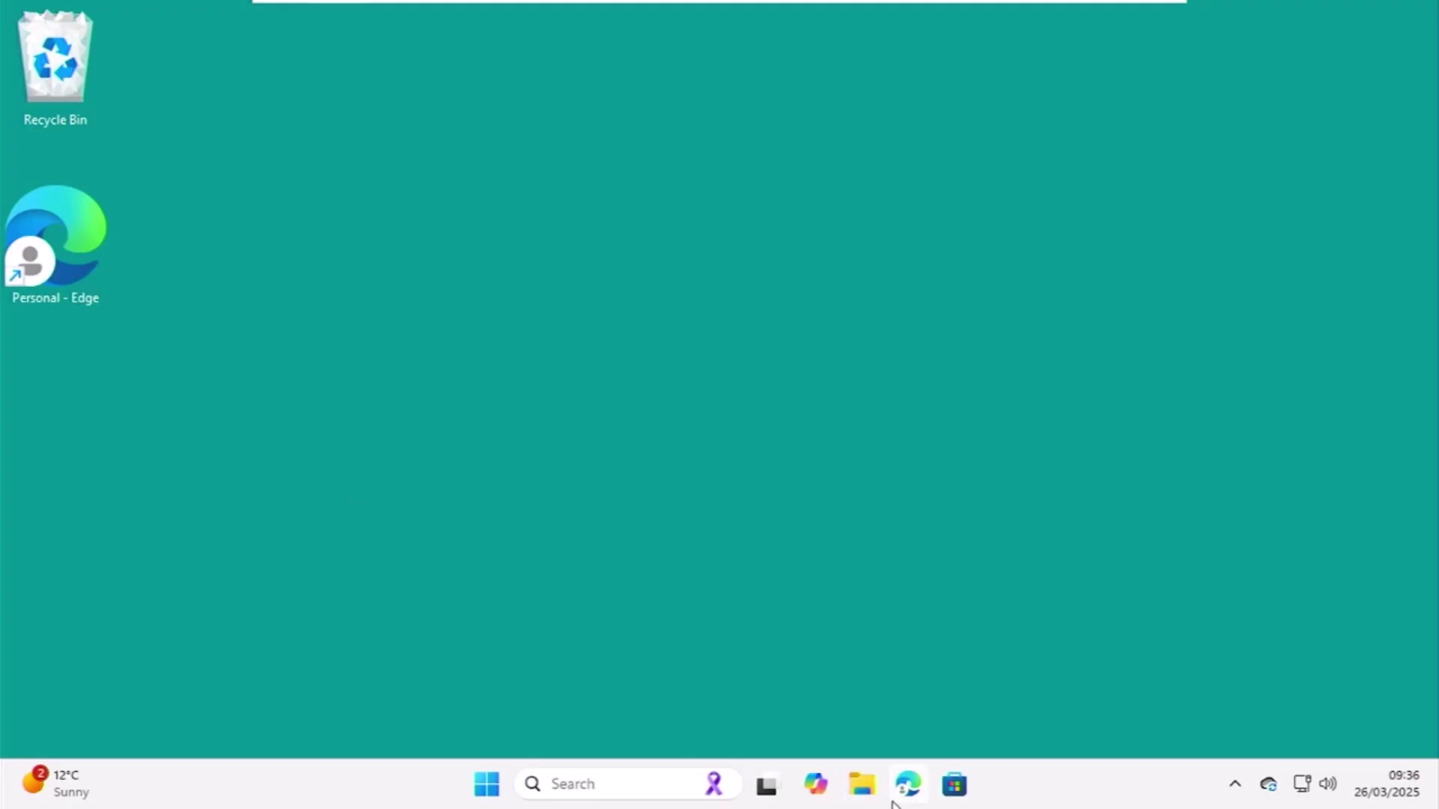
- Send Documents from Quick access to the desktop as a shortcut, then close Explorer
click(862, 788)
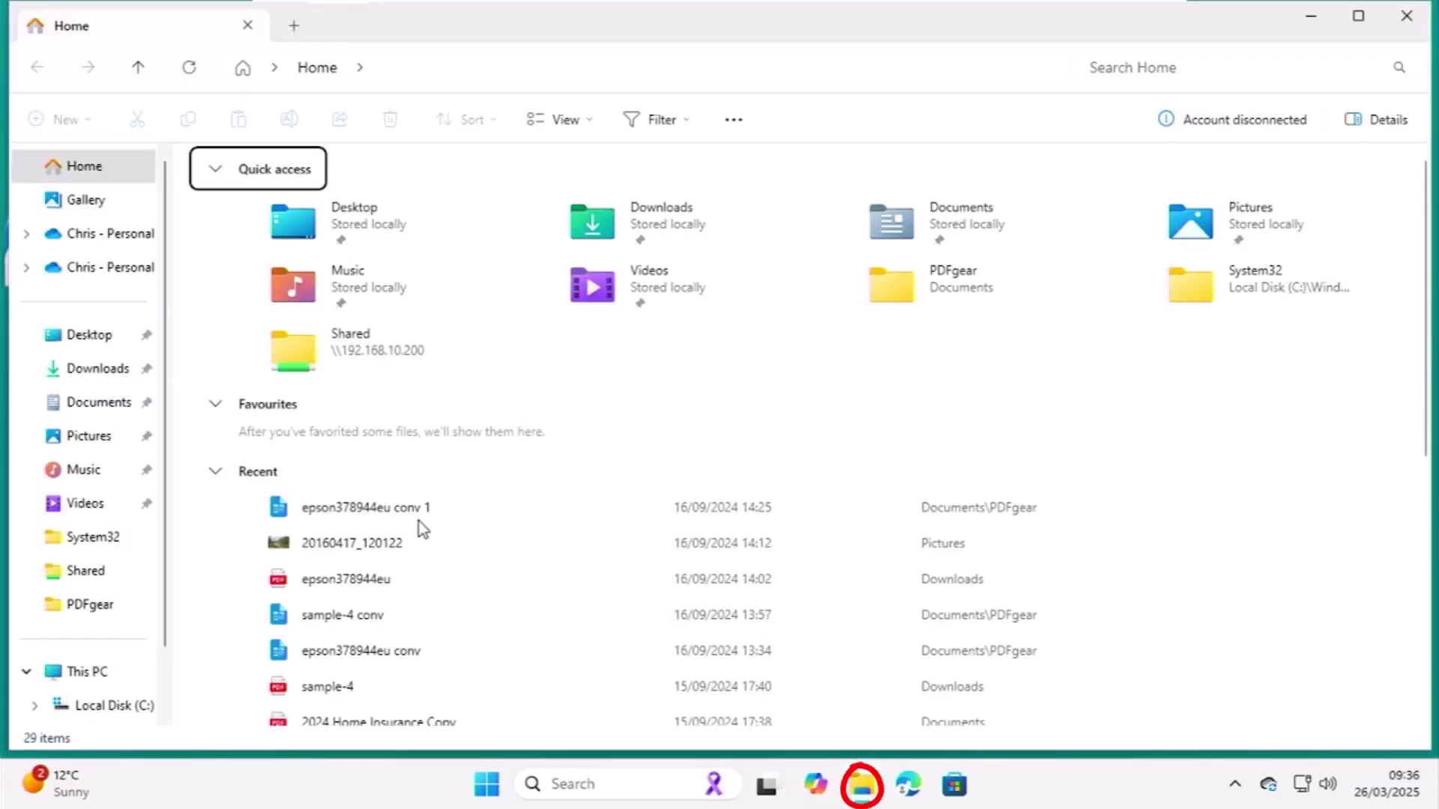
right_click(904, 228)
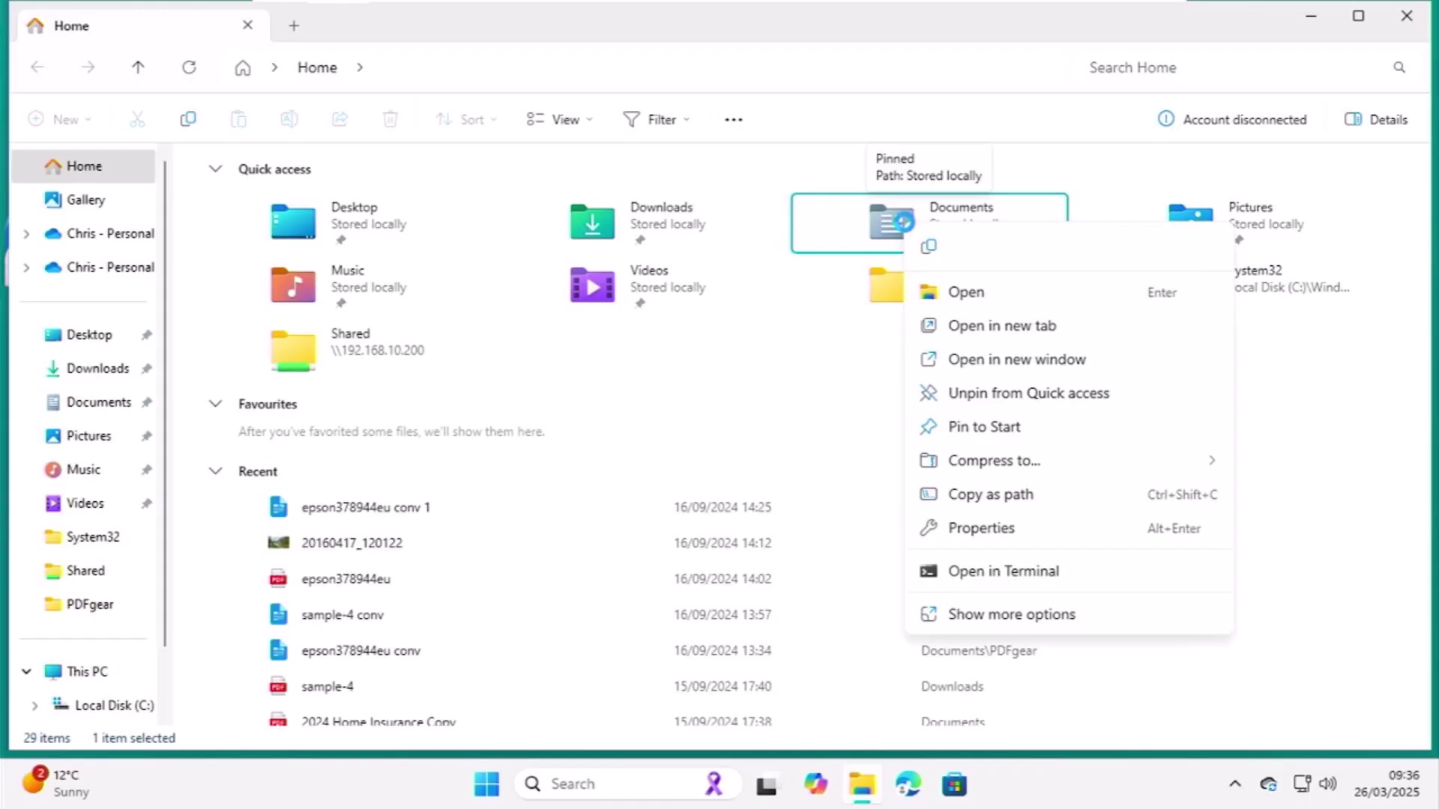
click(969, 616)
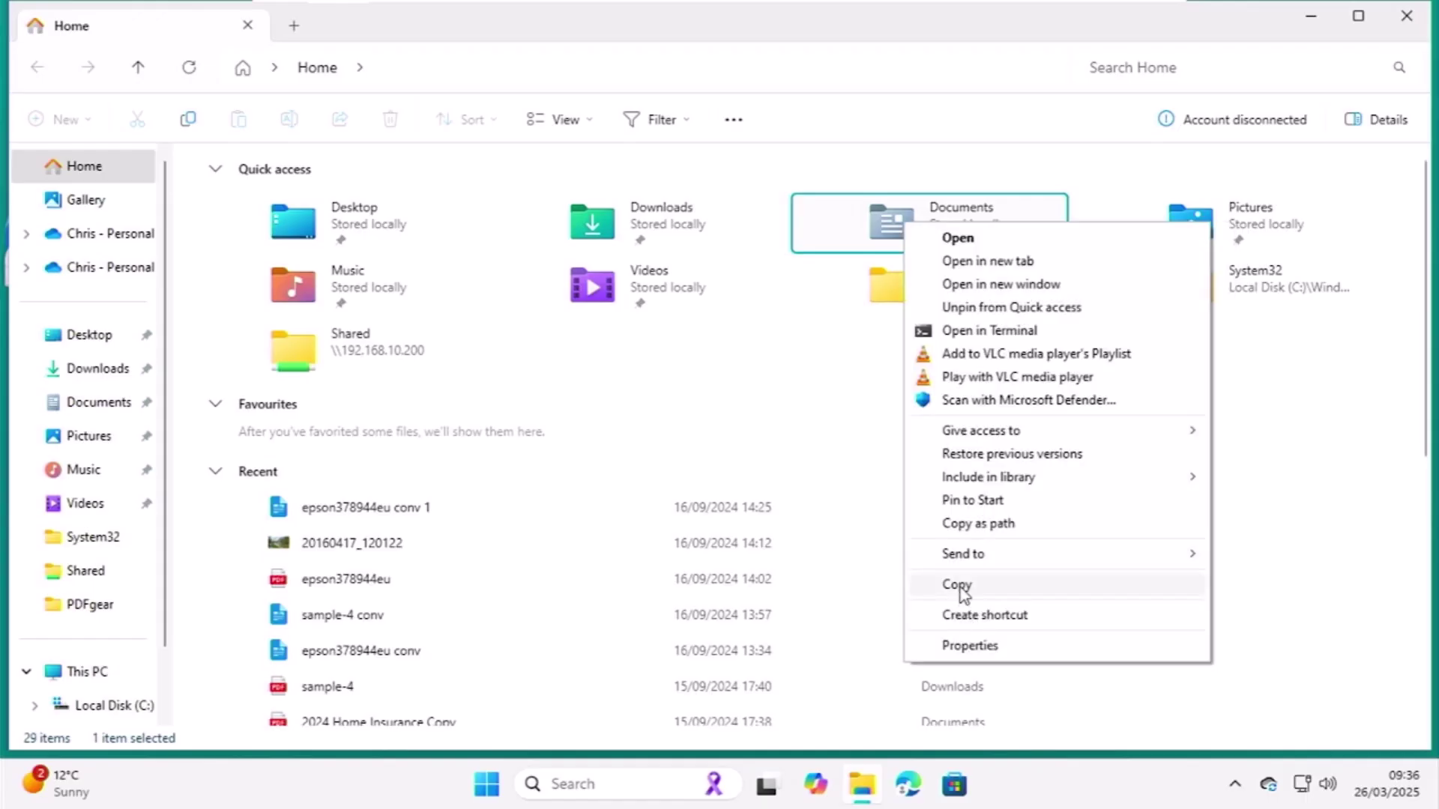
mouse_move(963, 555)
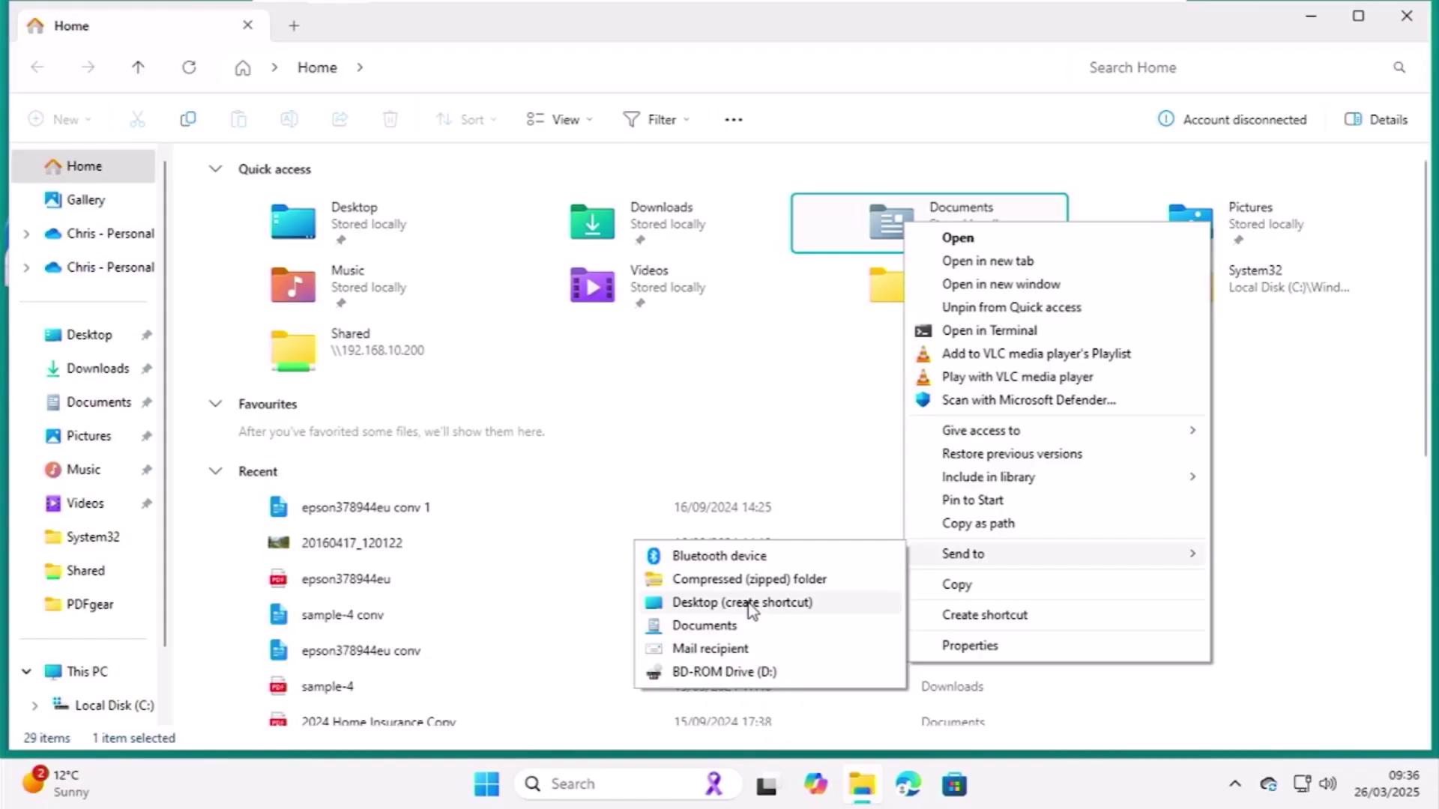
click(750, 604)
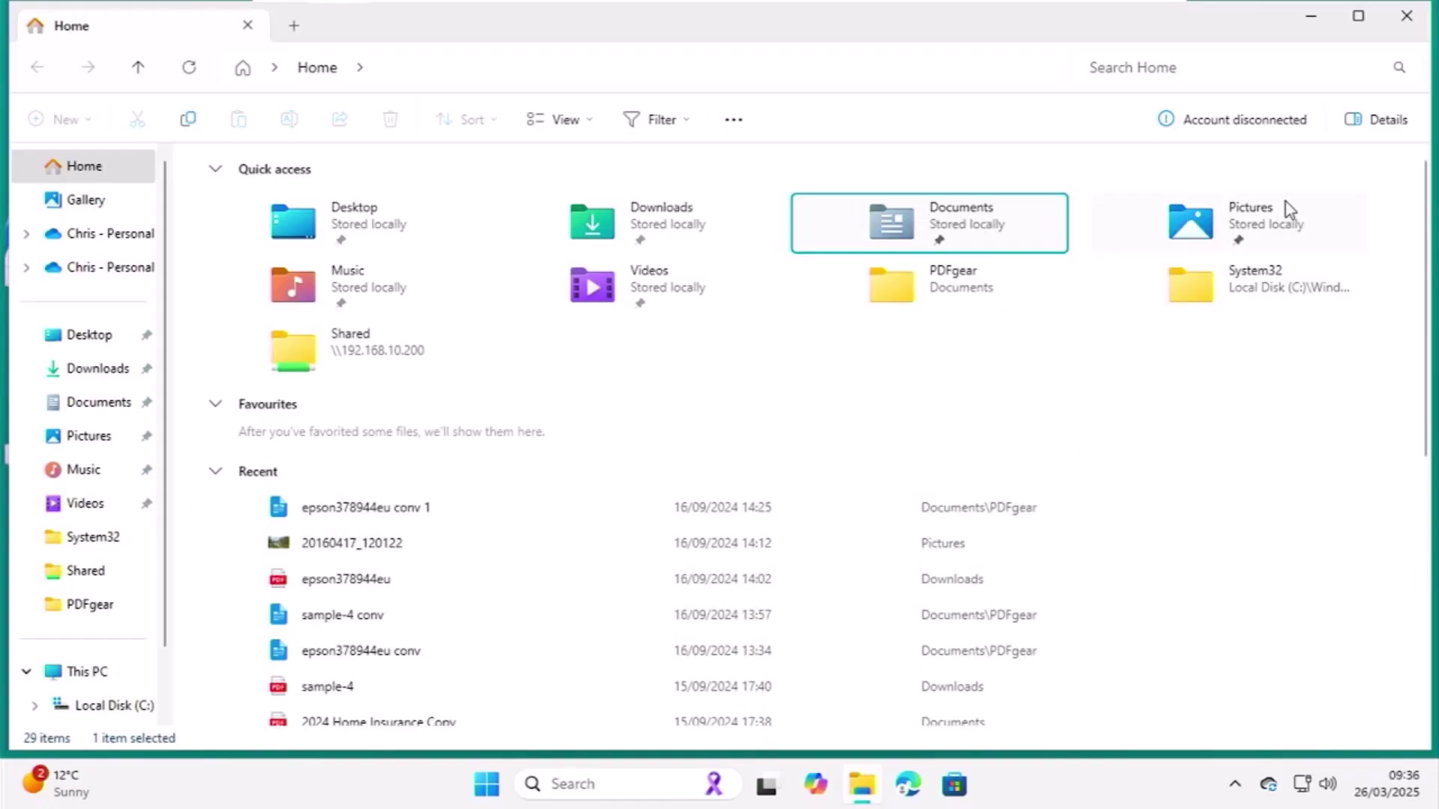
click(1403, 25)
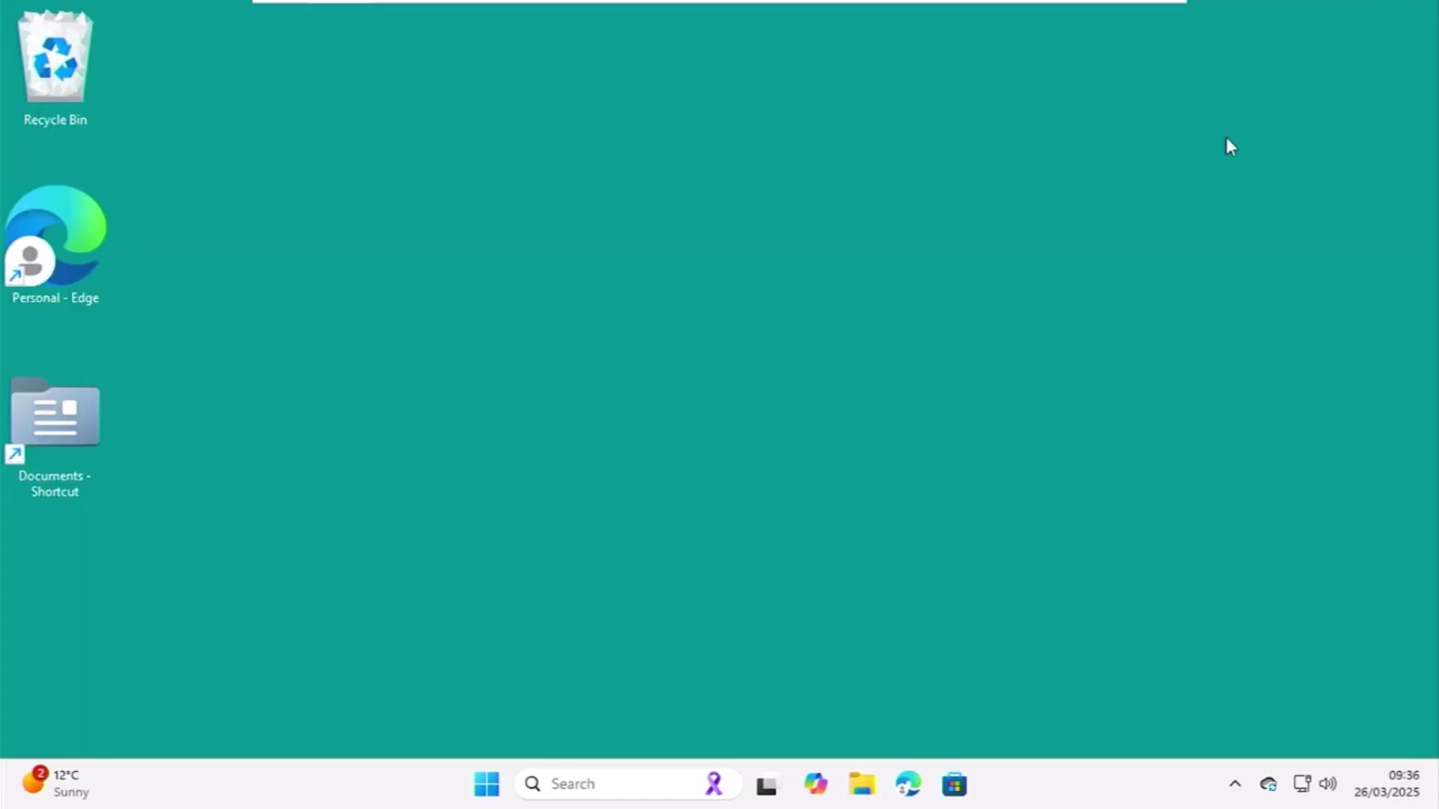
- Prefix the Target of Documents - Shortcut with 'explorer ' in its Properties
right_click(71, 409)
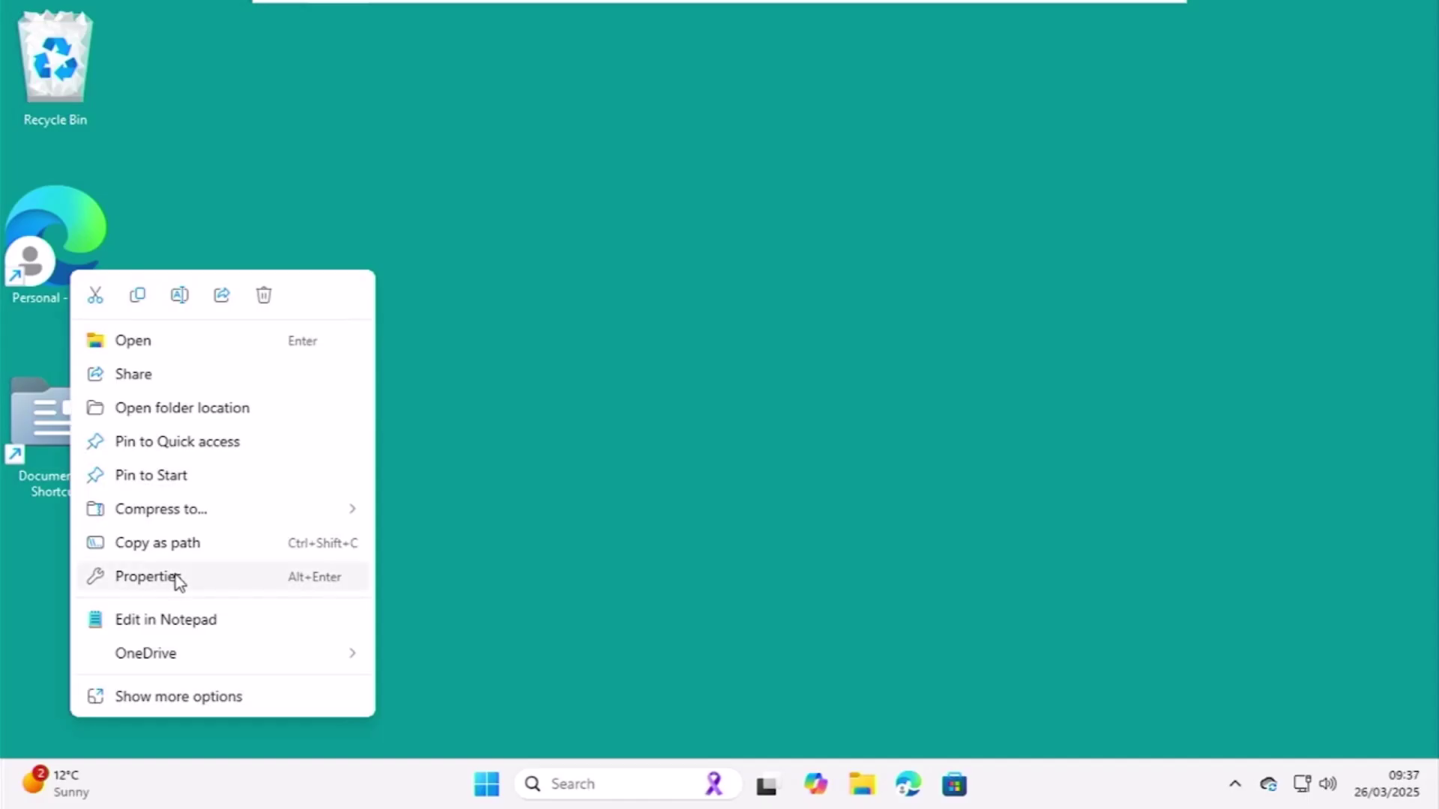
click(147, 577)
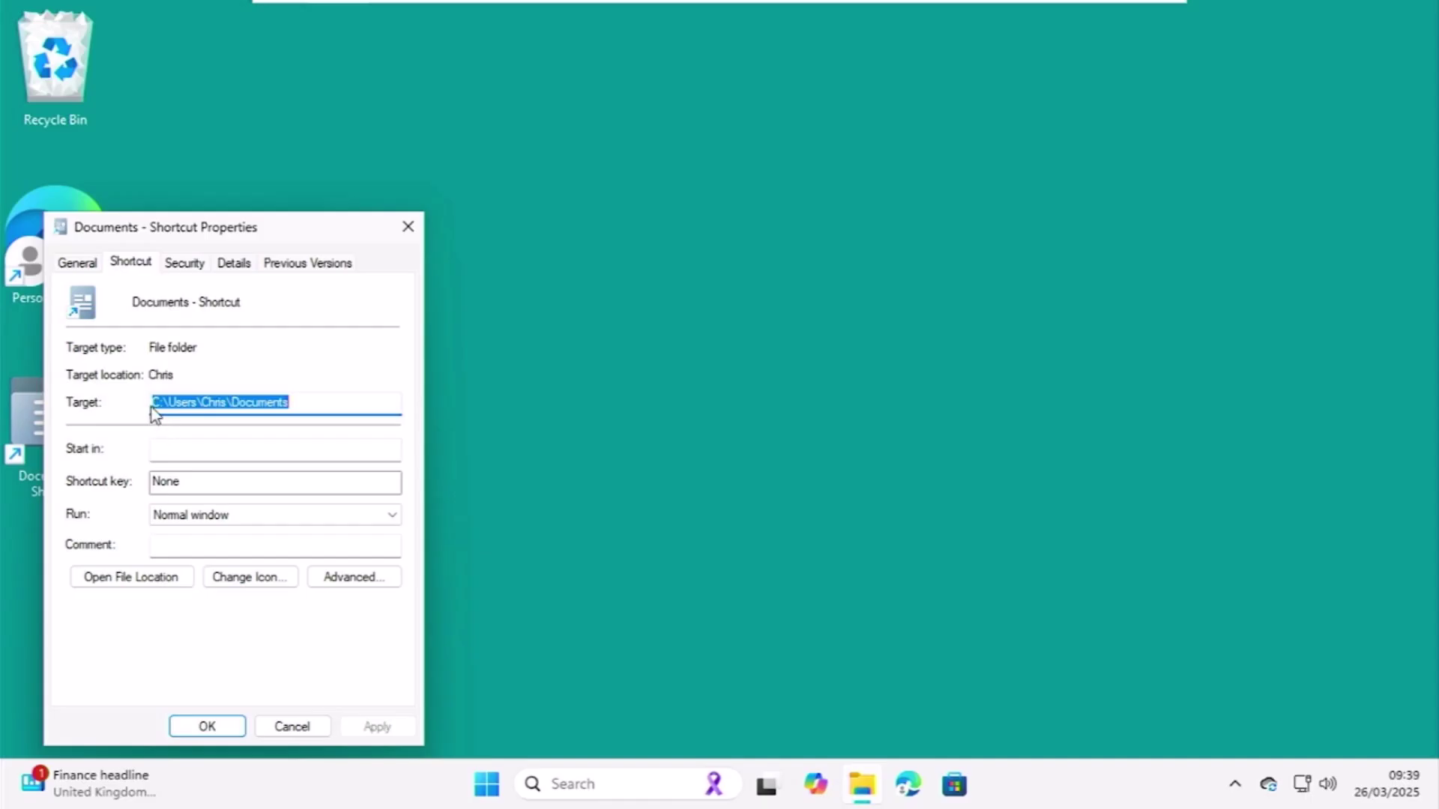
click(155, 409)
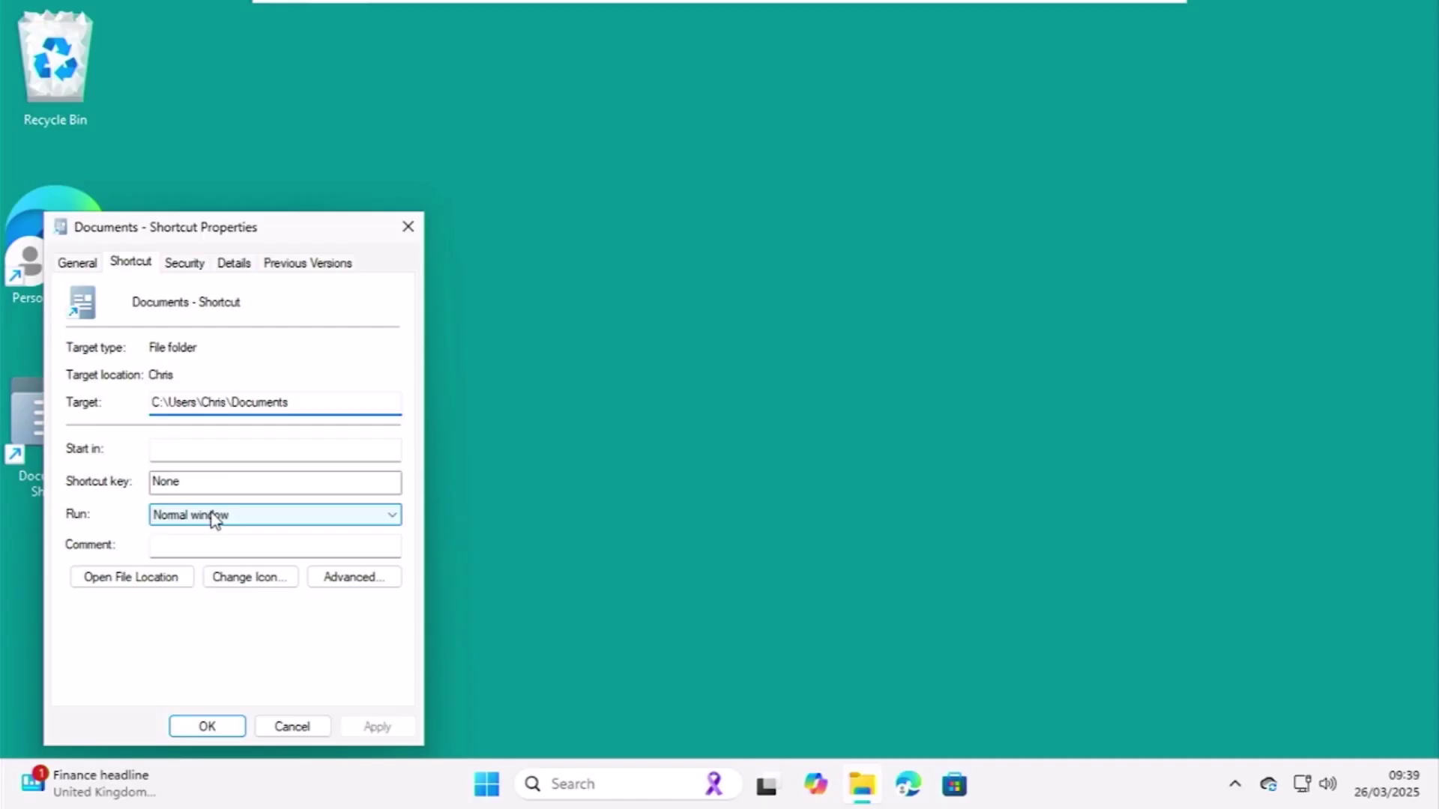
text(exp)
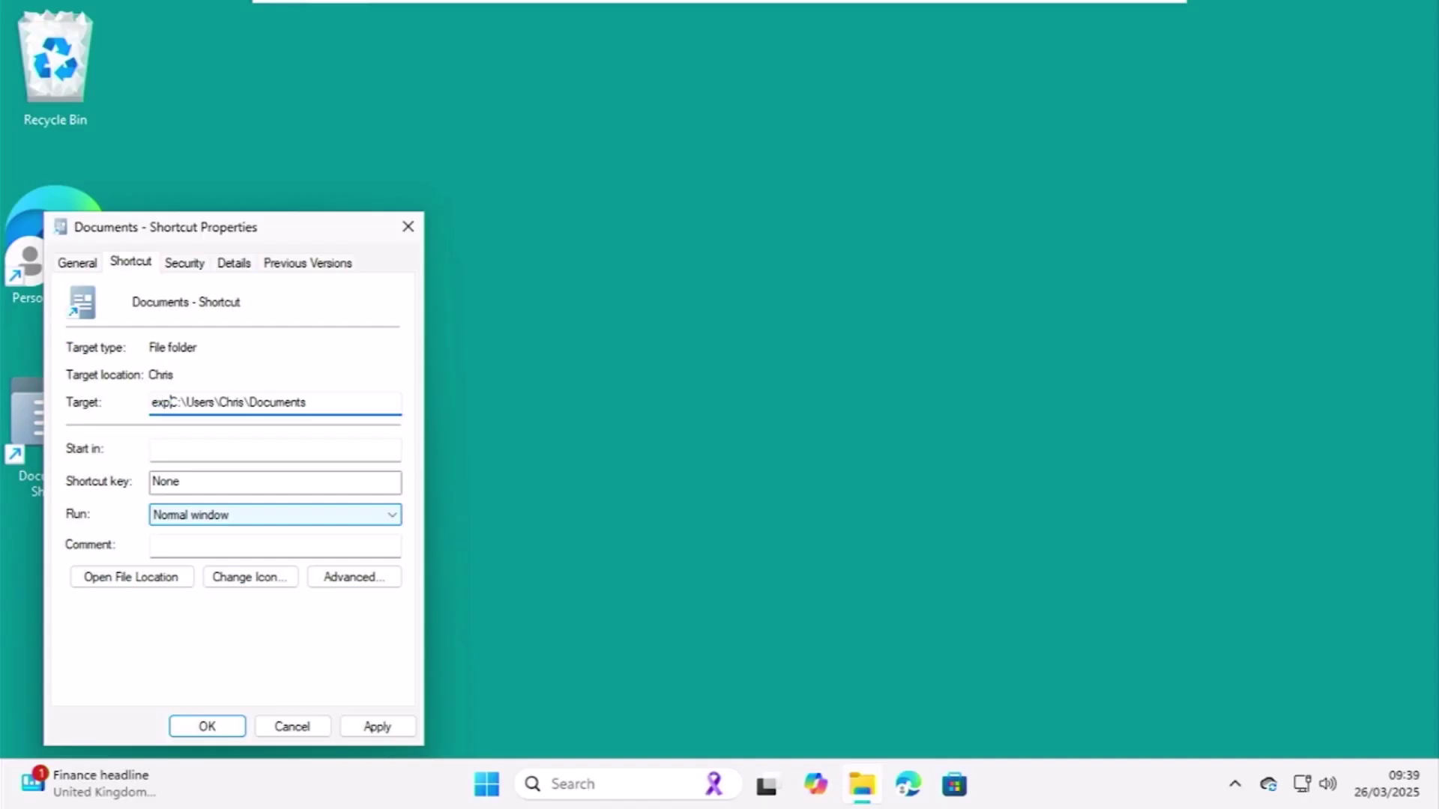
text(lore)
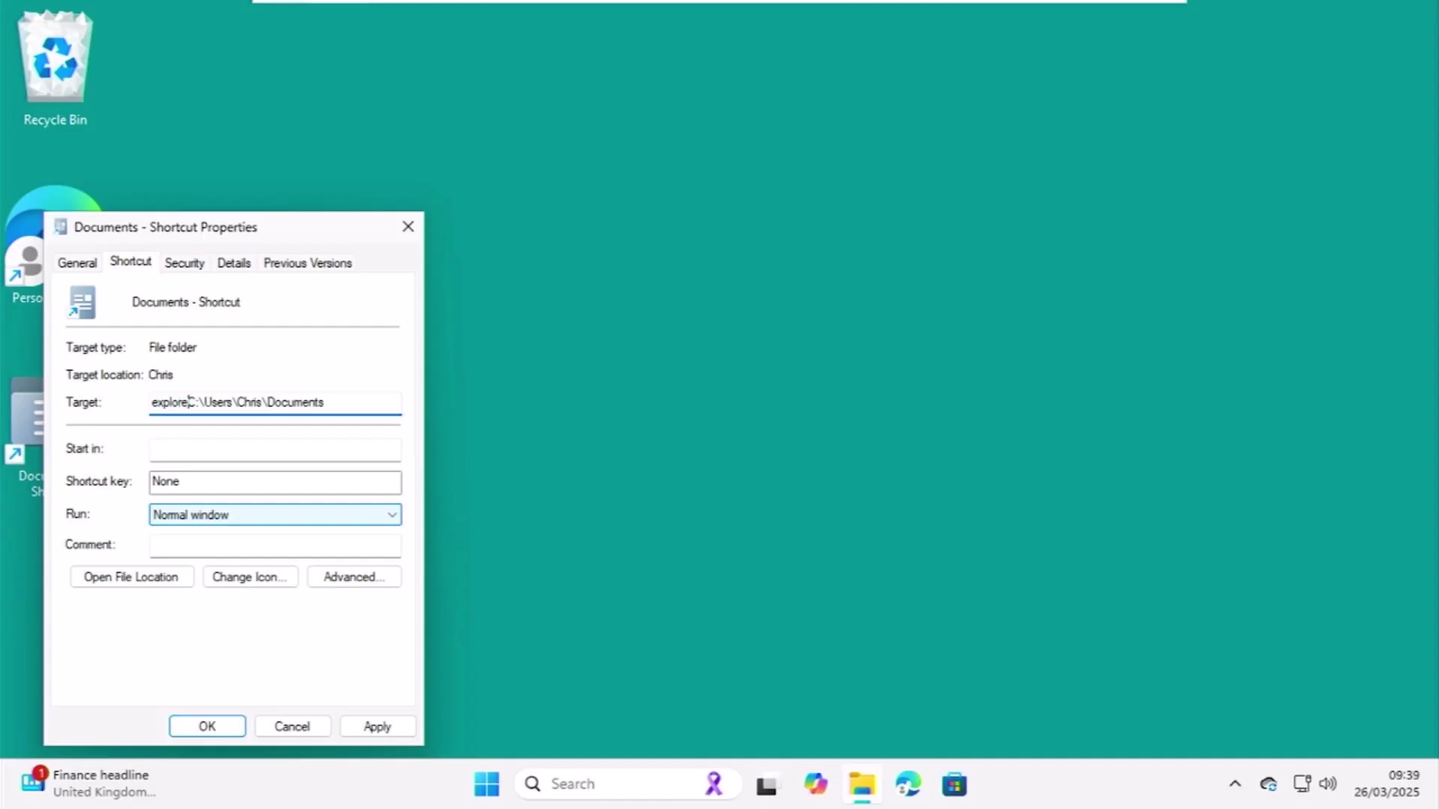
text(r)
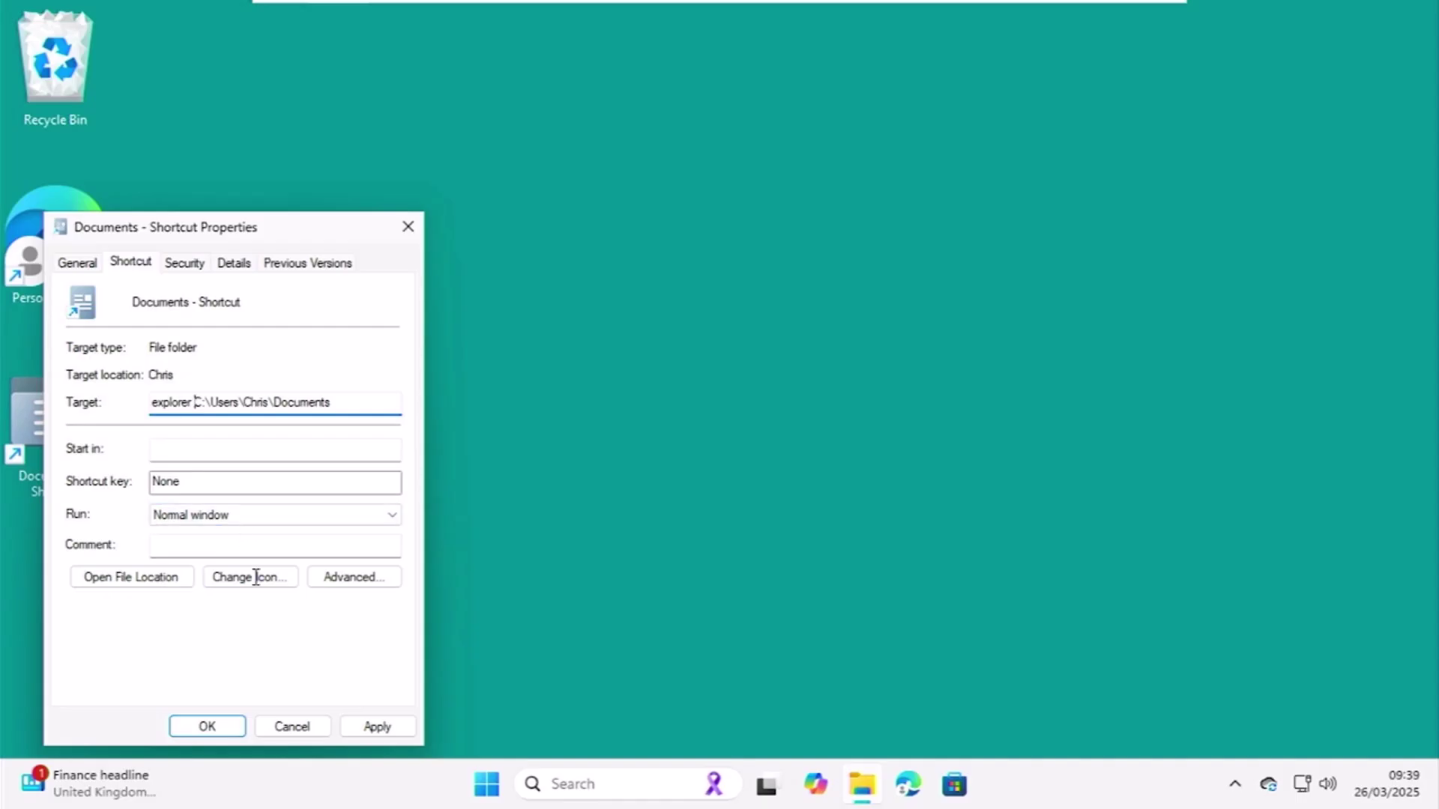
- Apply the explorer target and set the Documents icon to imageres.dll's grey folder
click(398, 730)
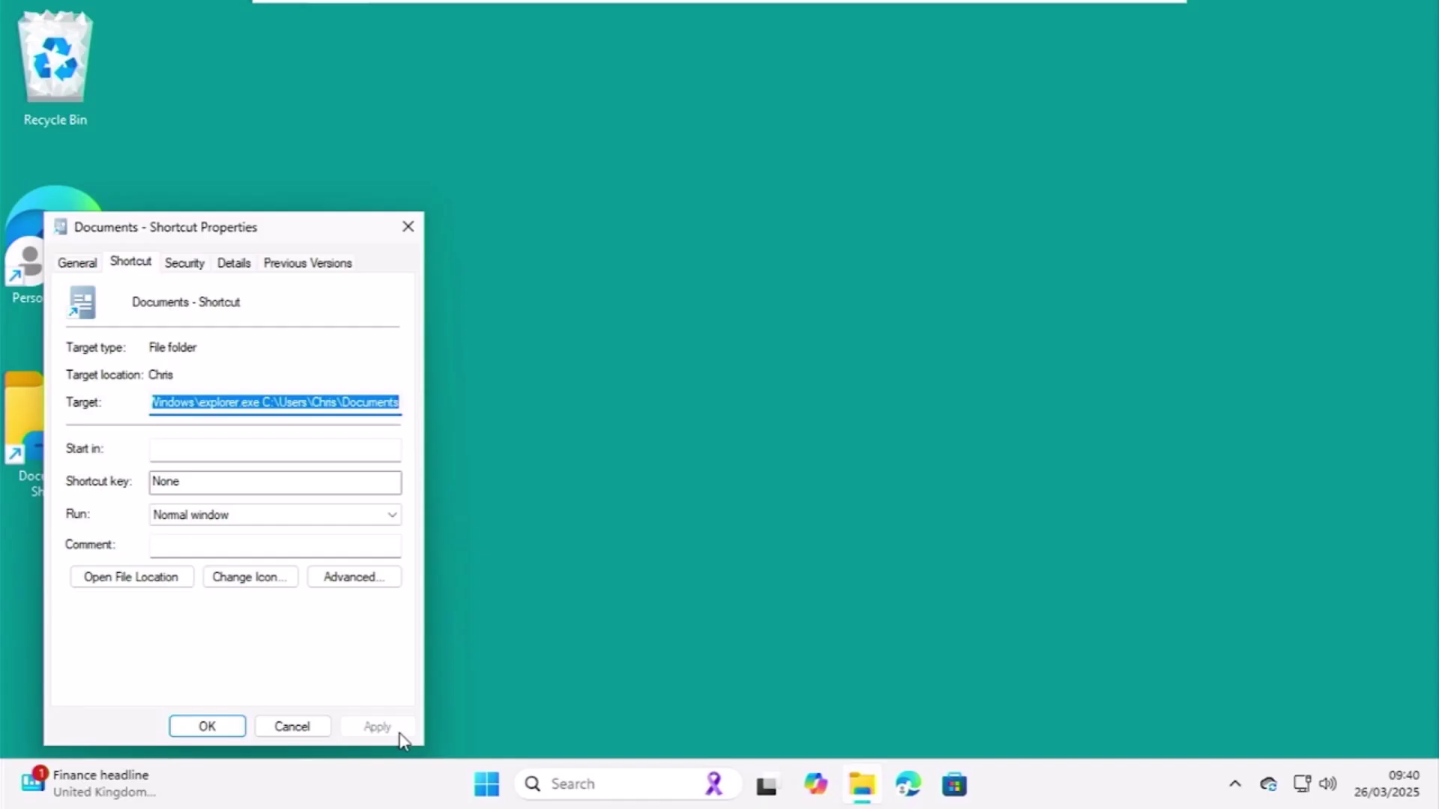
click(249, 580)
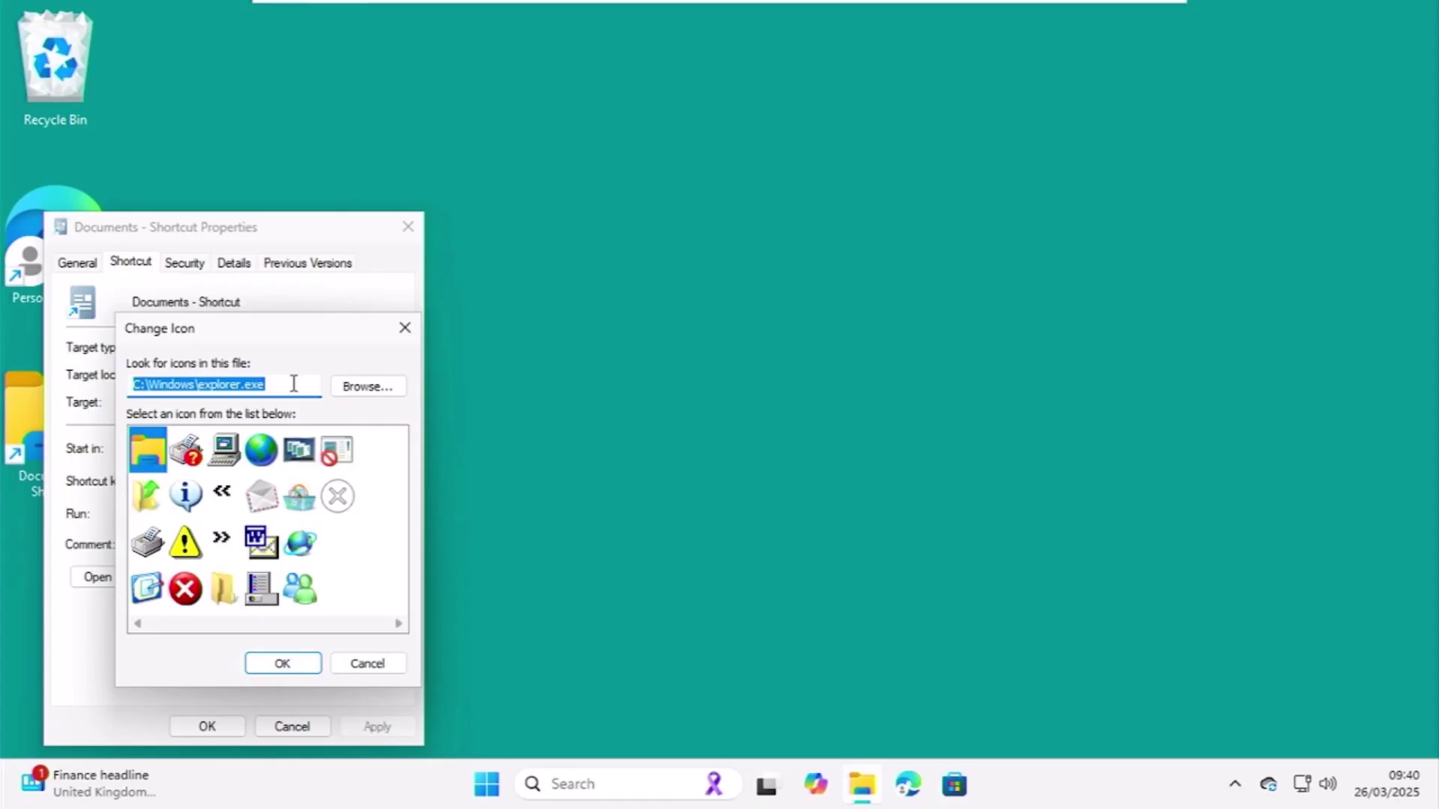
text(im)
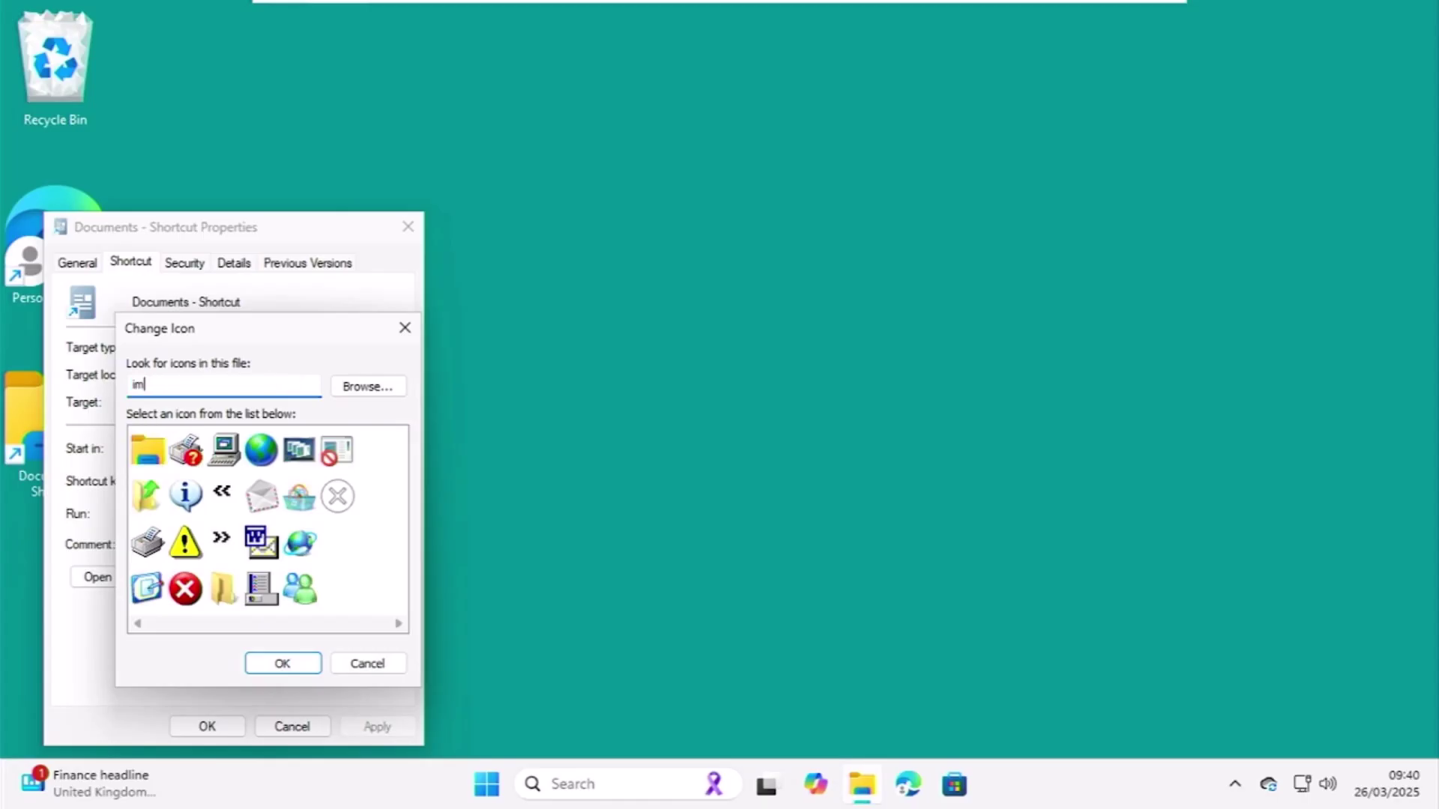
text(ager)
text(es.)
text(dll)
key(Return)
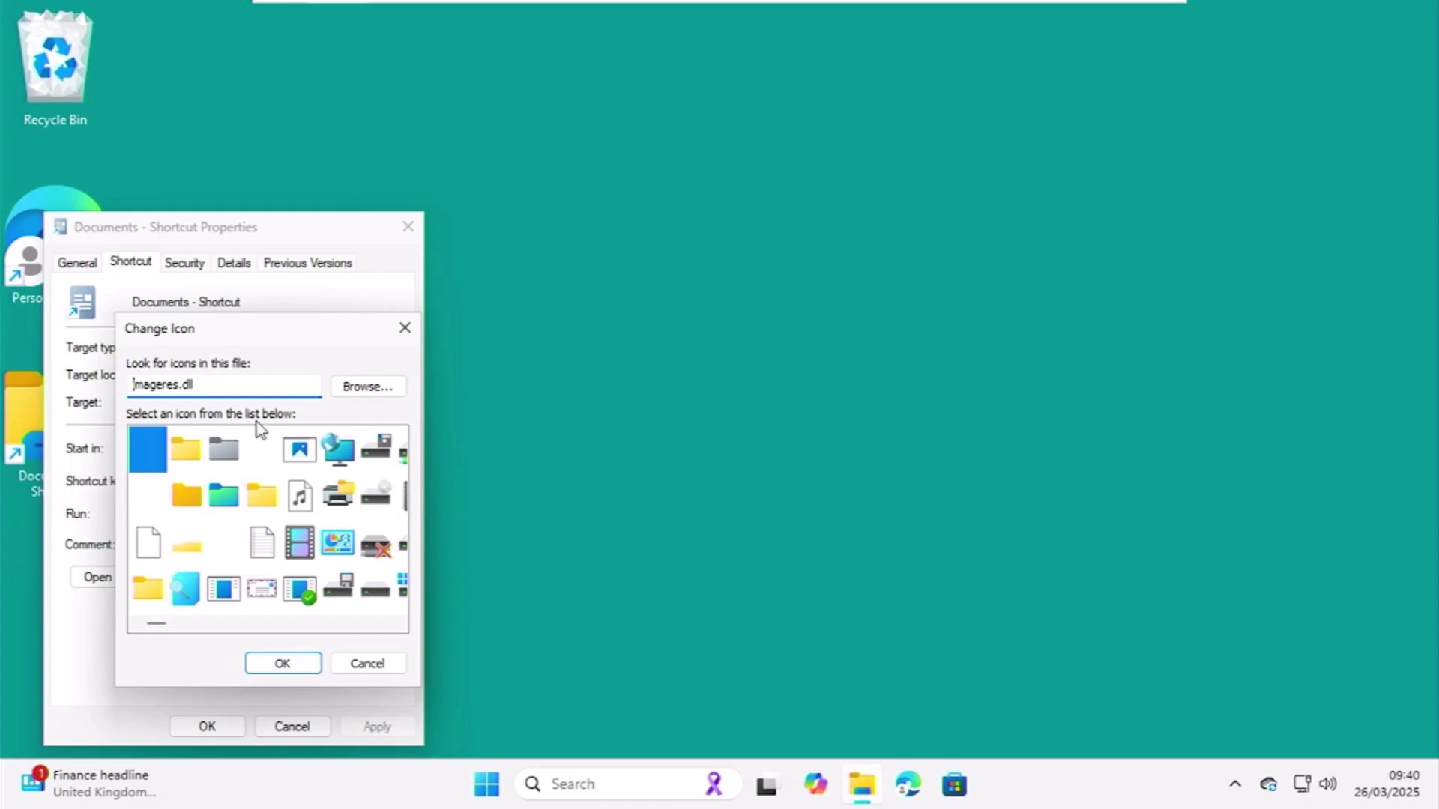
click(228, 454)
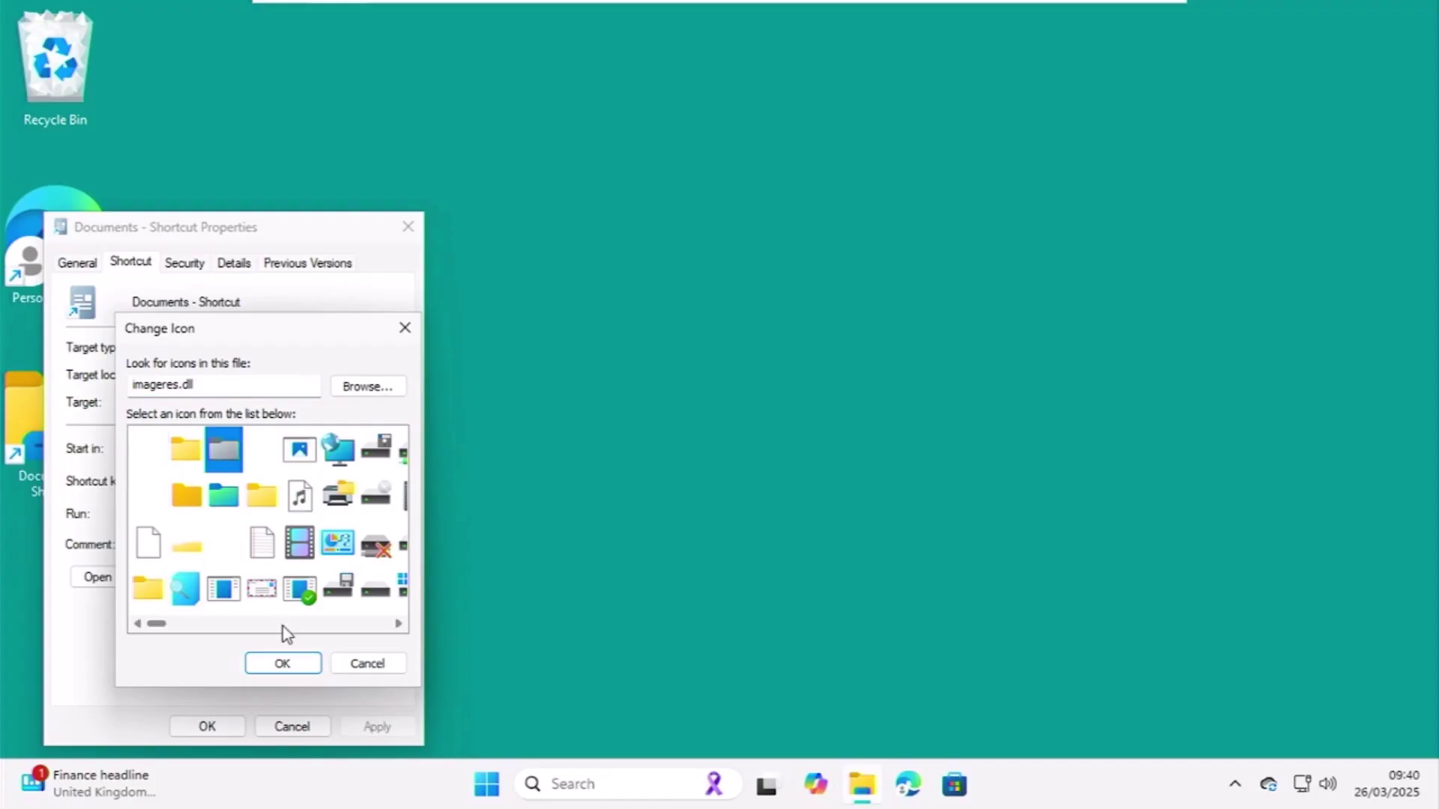
click(281, 664)
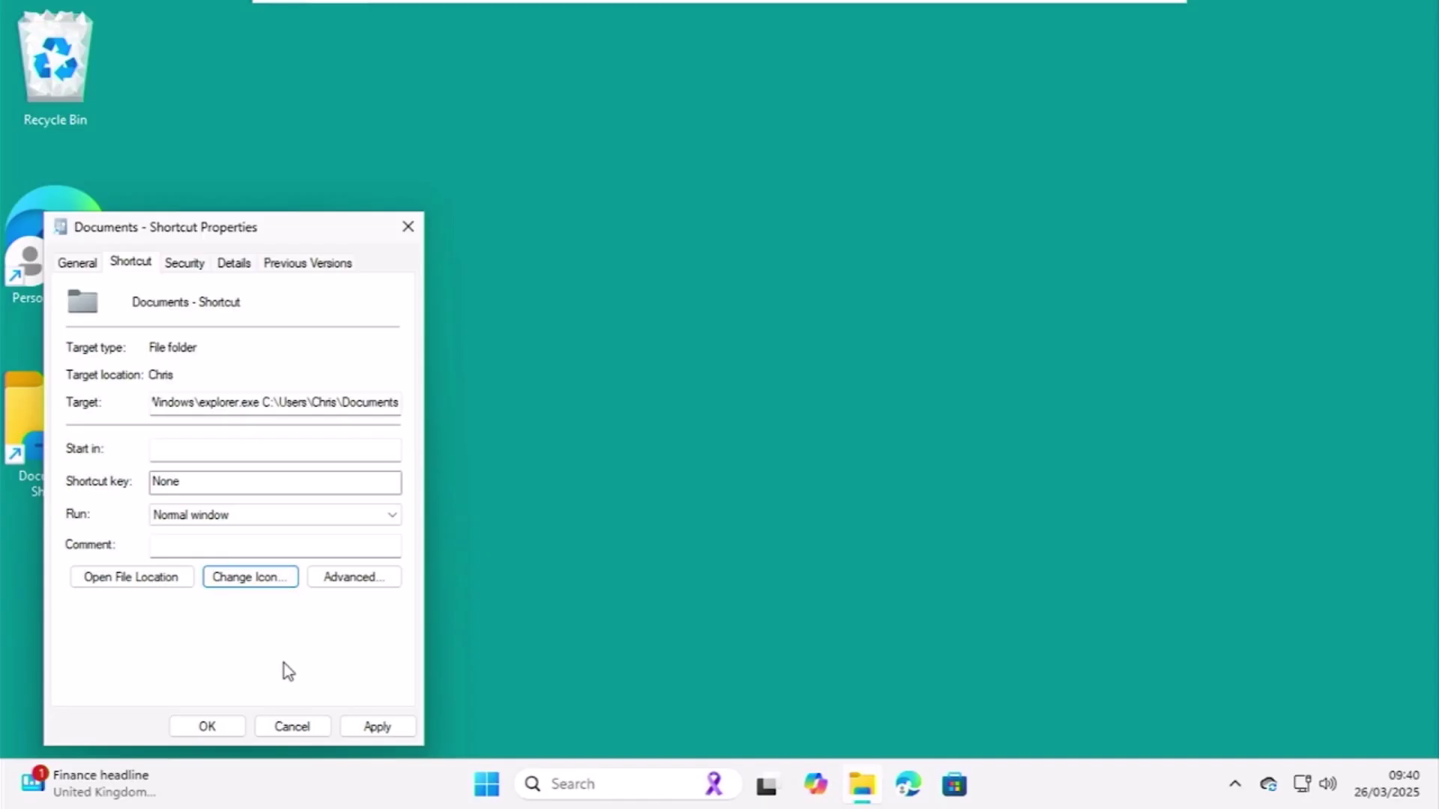
- Save the grey folder icon, close Properties, and pin Documents - Shortcut to the taskbar
click(375, 728)
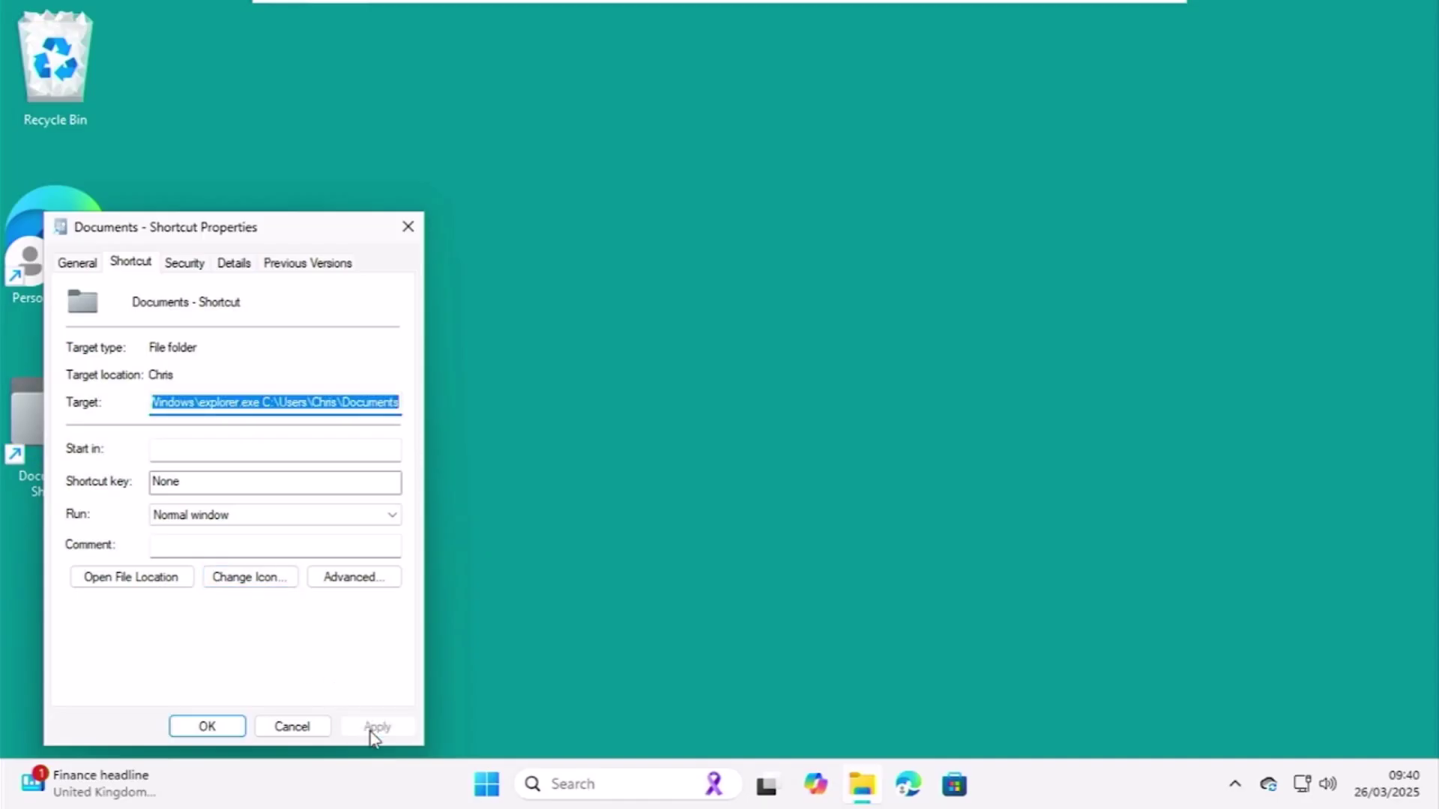
click(207, 728)
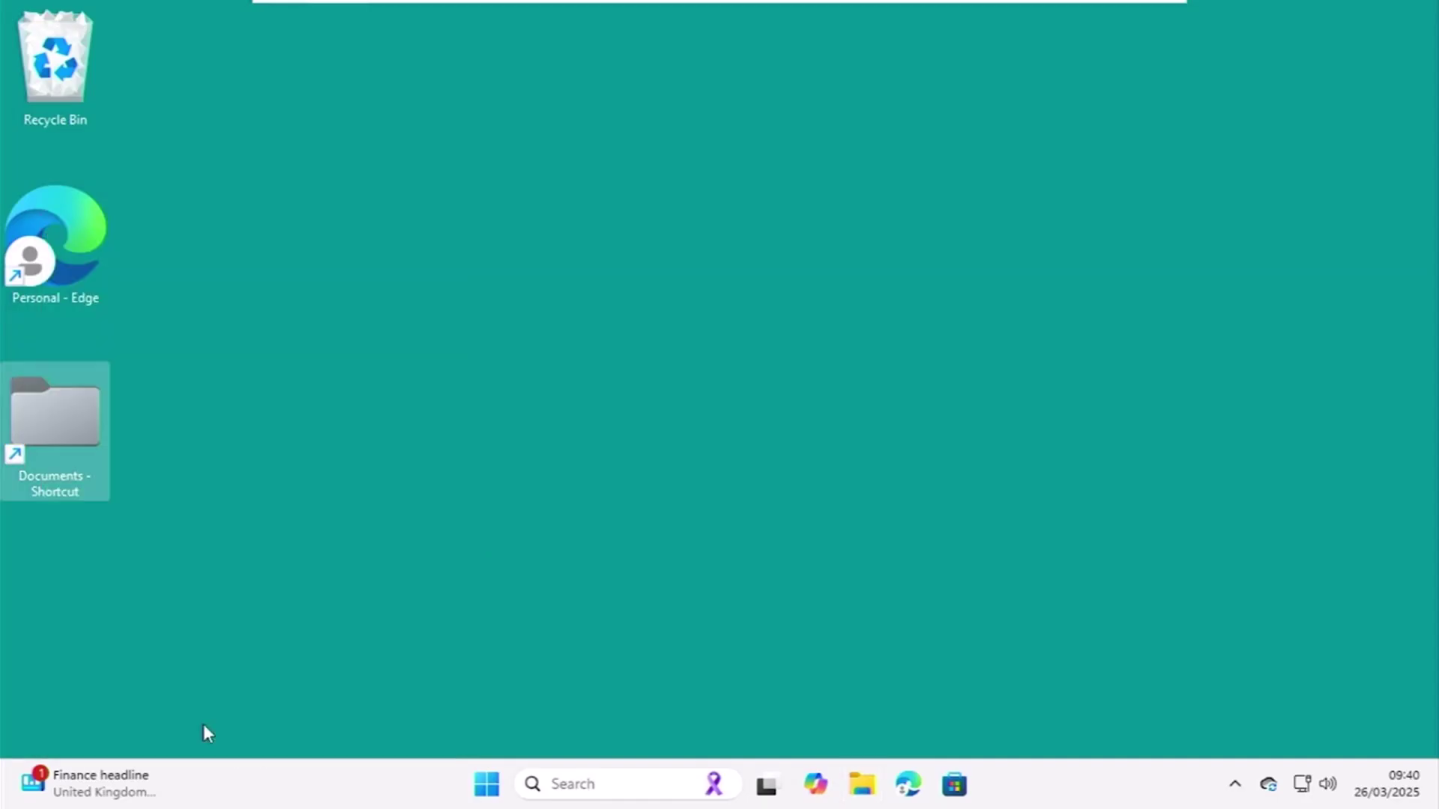
right_click(67, 444)
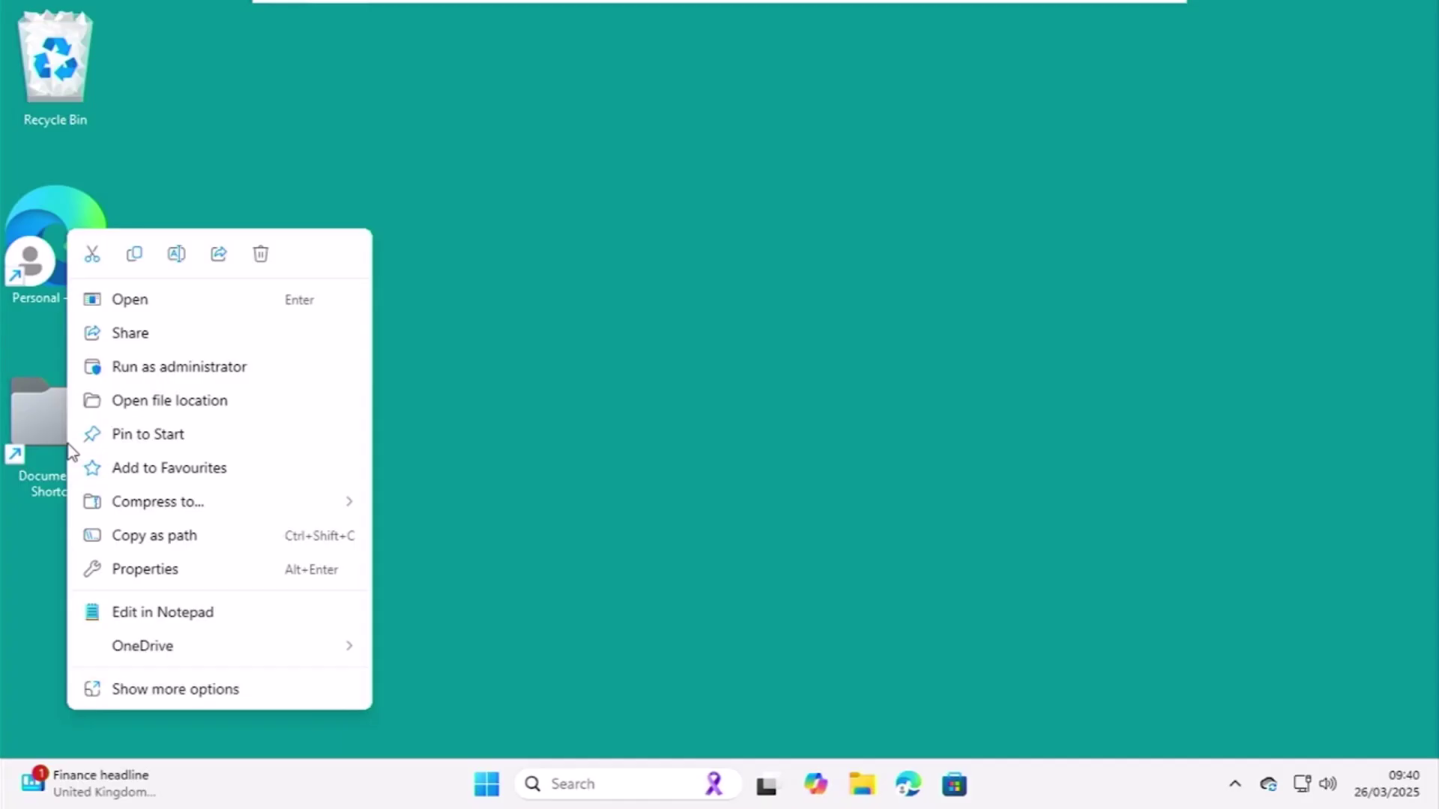
click(165, 689)
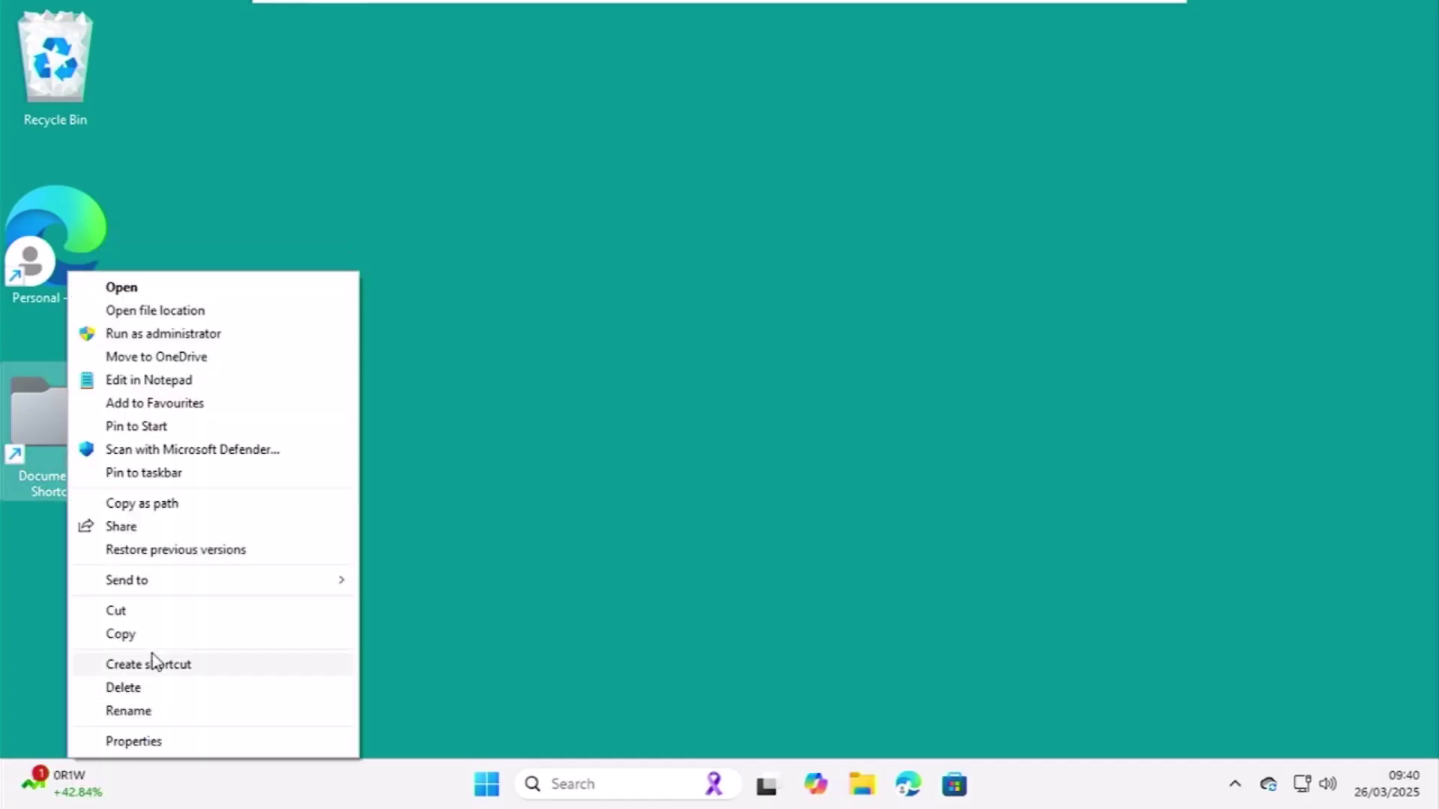
click(177, 474)
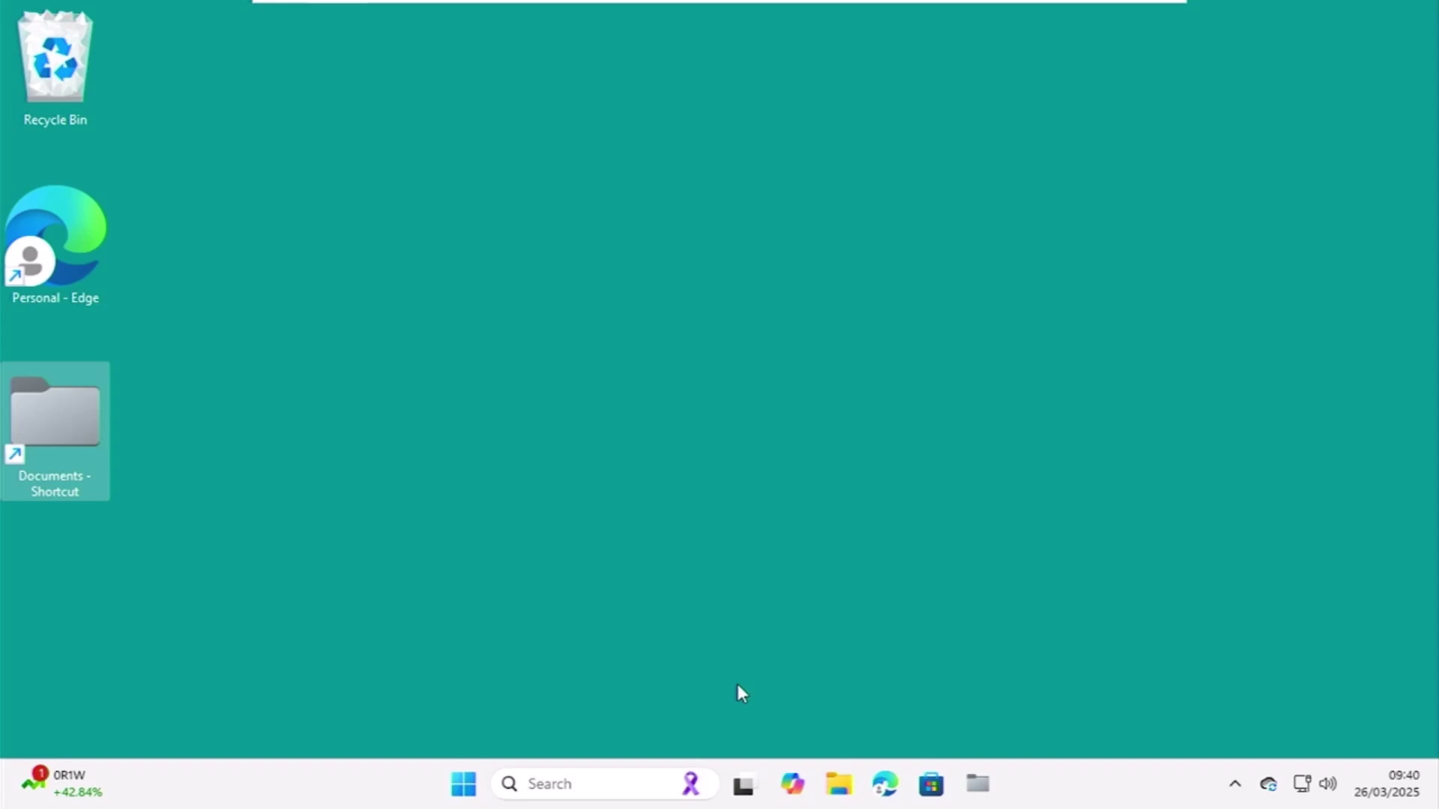
click(981, 787)
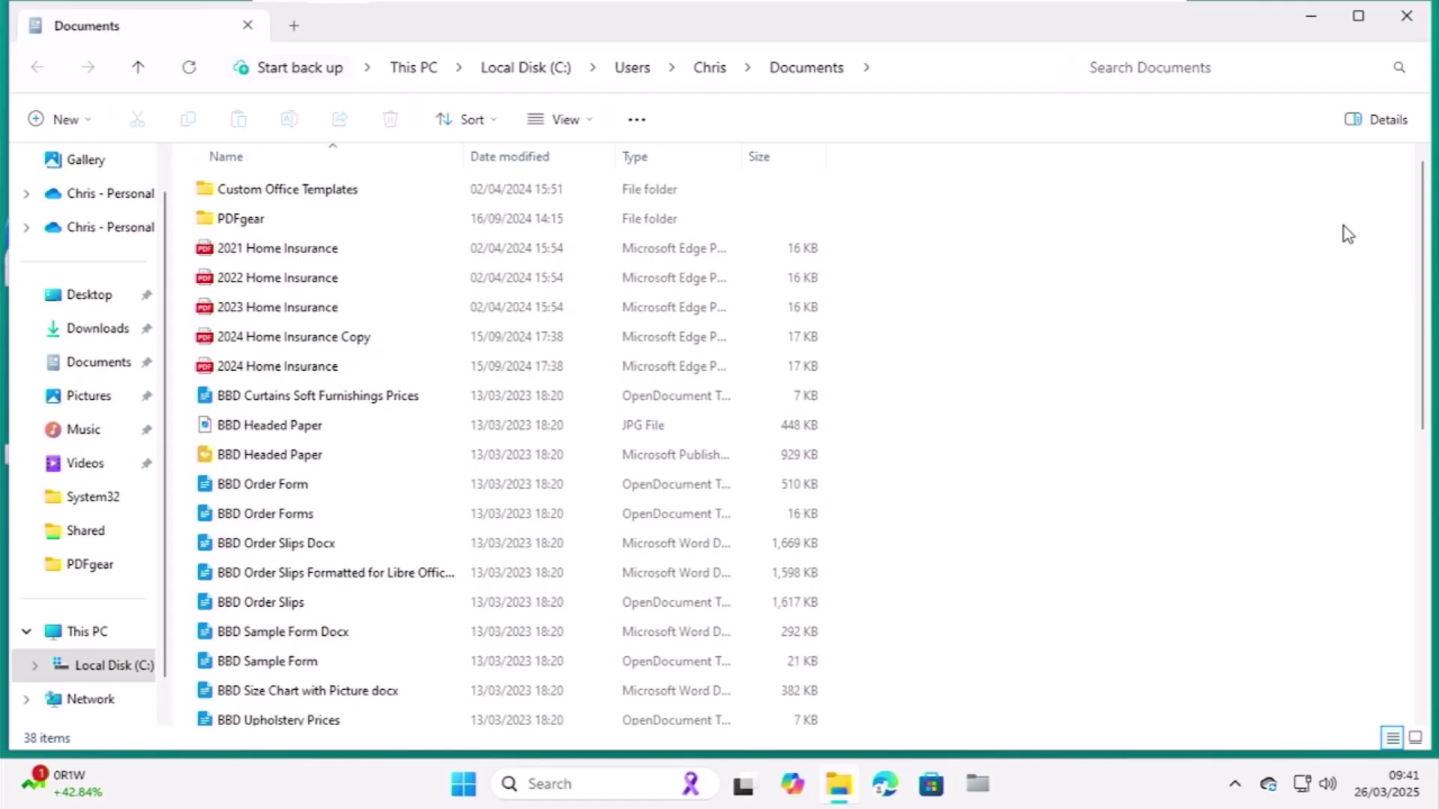
click(1409, 23)
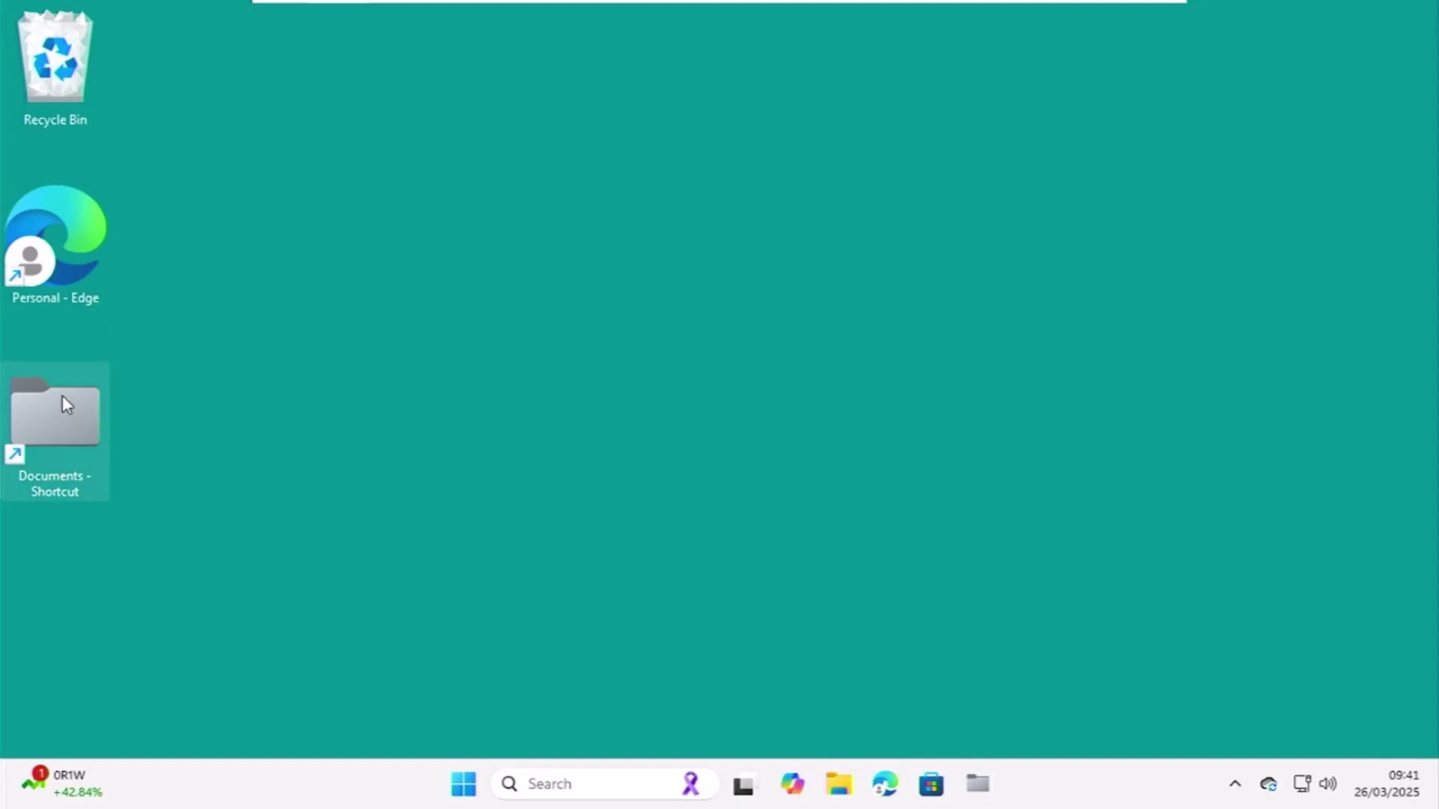
- Unpin the Documents shortcut from the taskbar
right_click(988, 795)
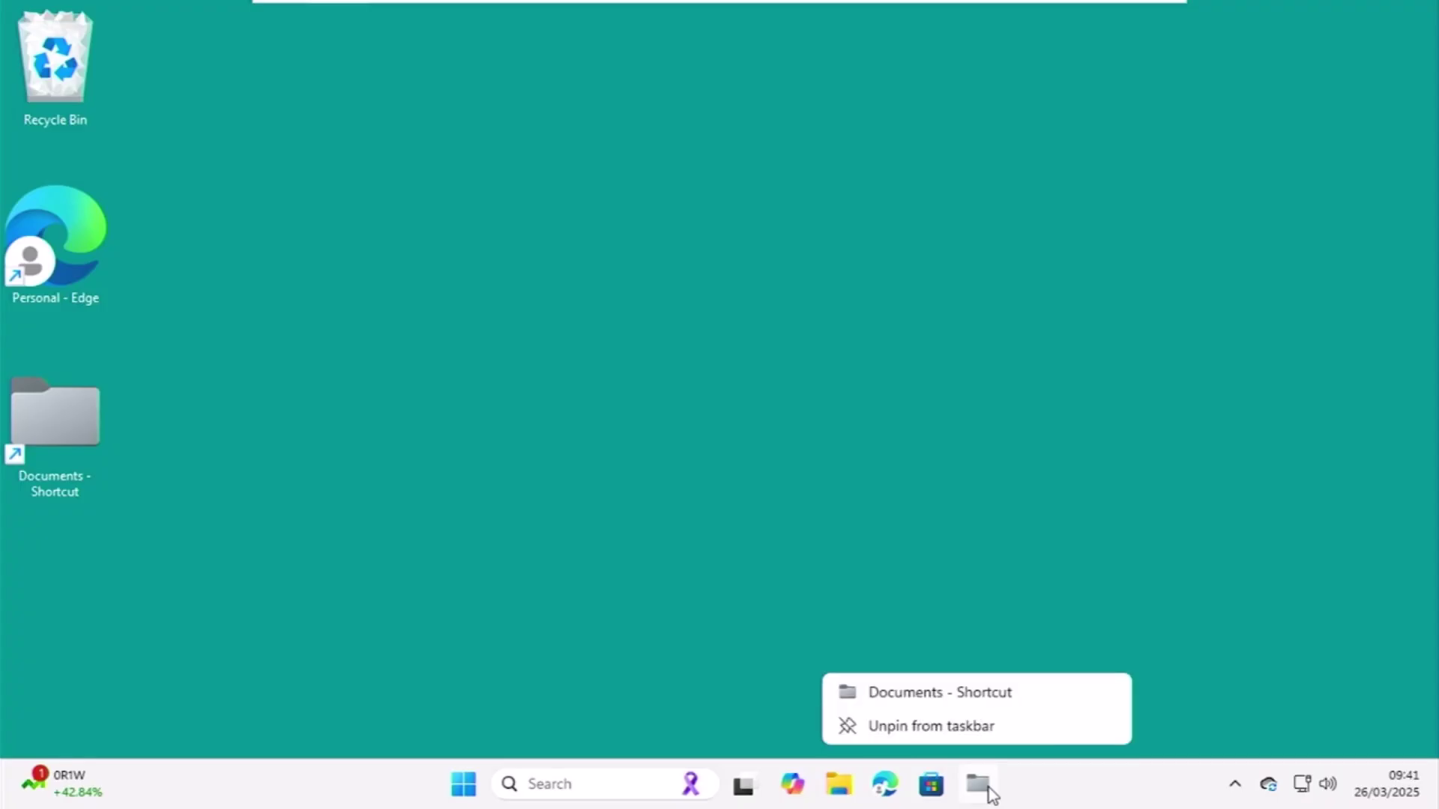
click(945, 728)
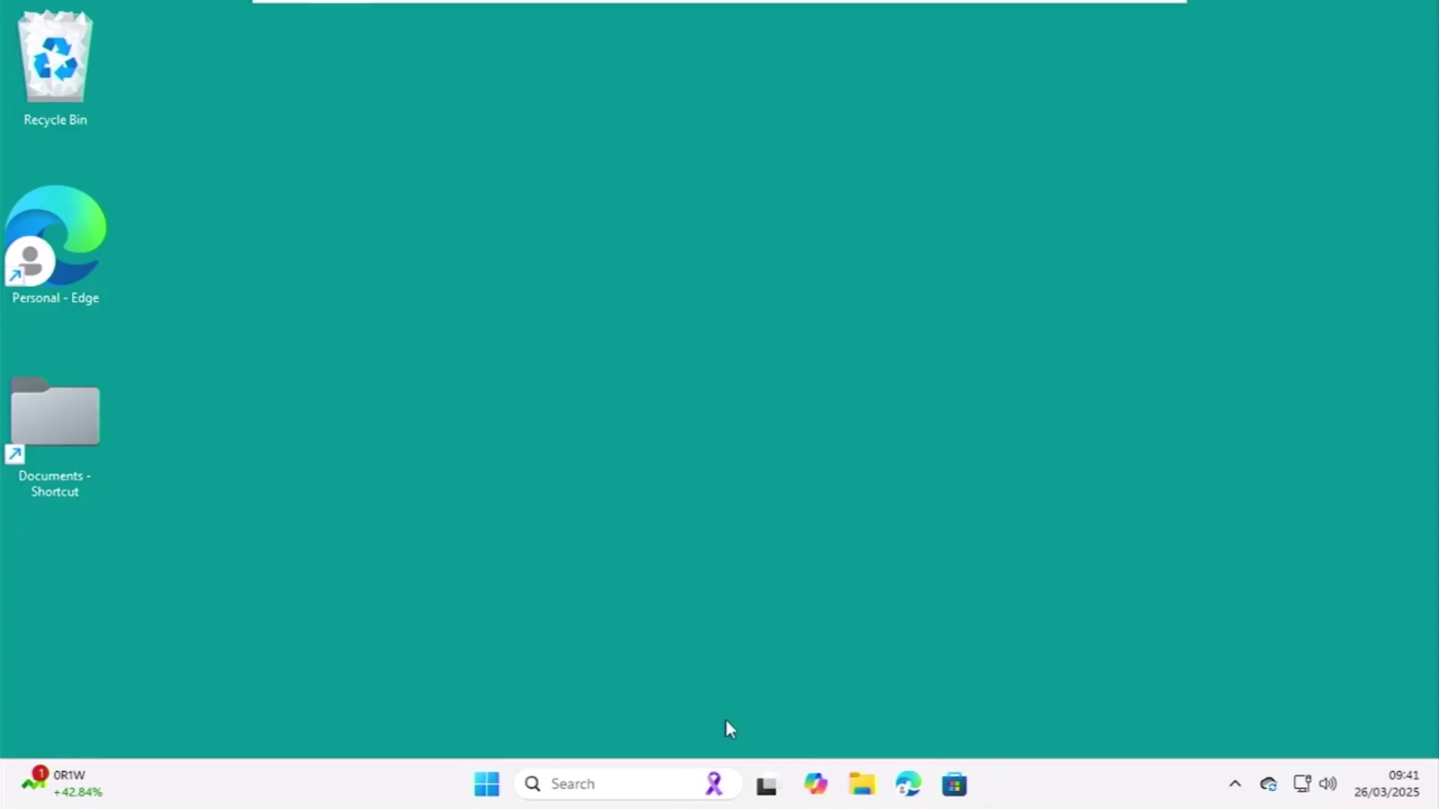
right_click(57, 412)
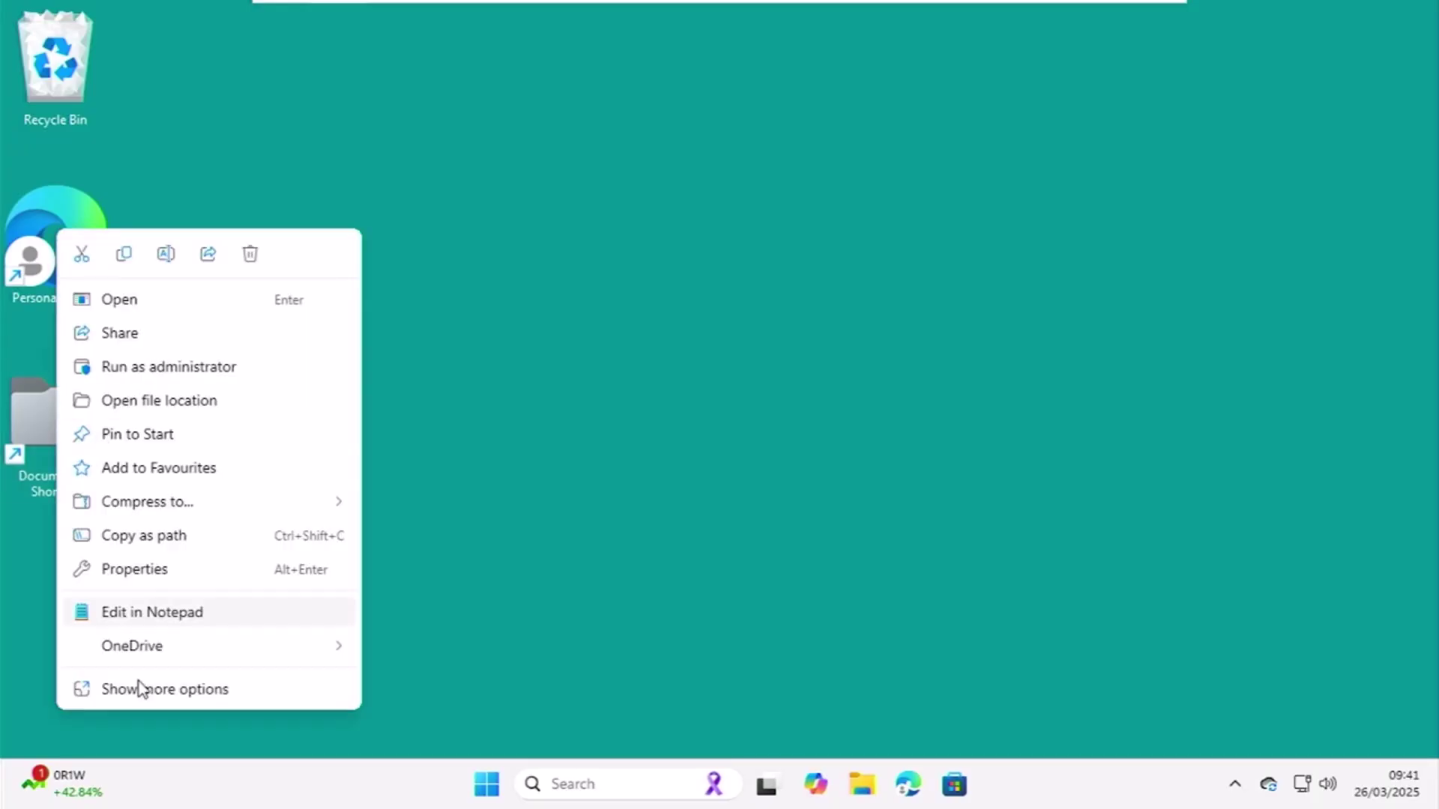
click(122, 570)
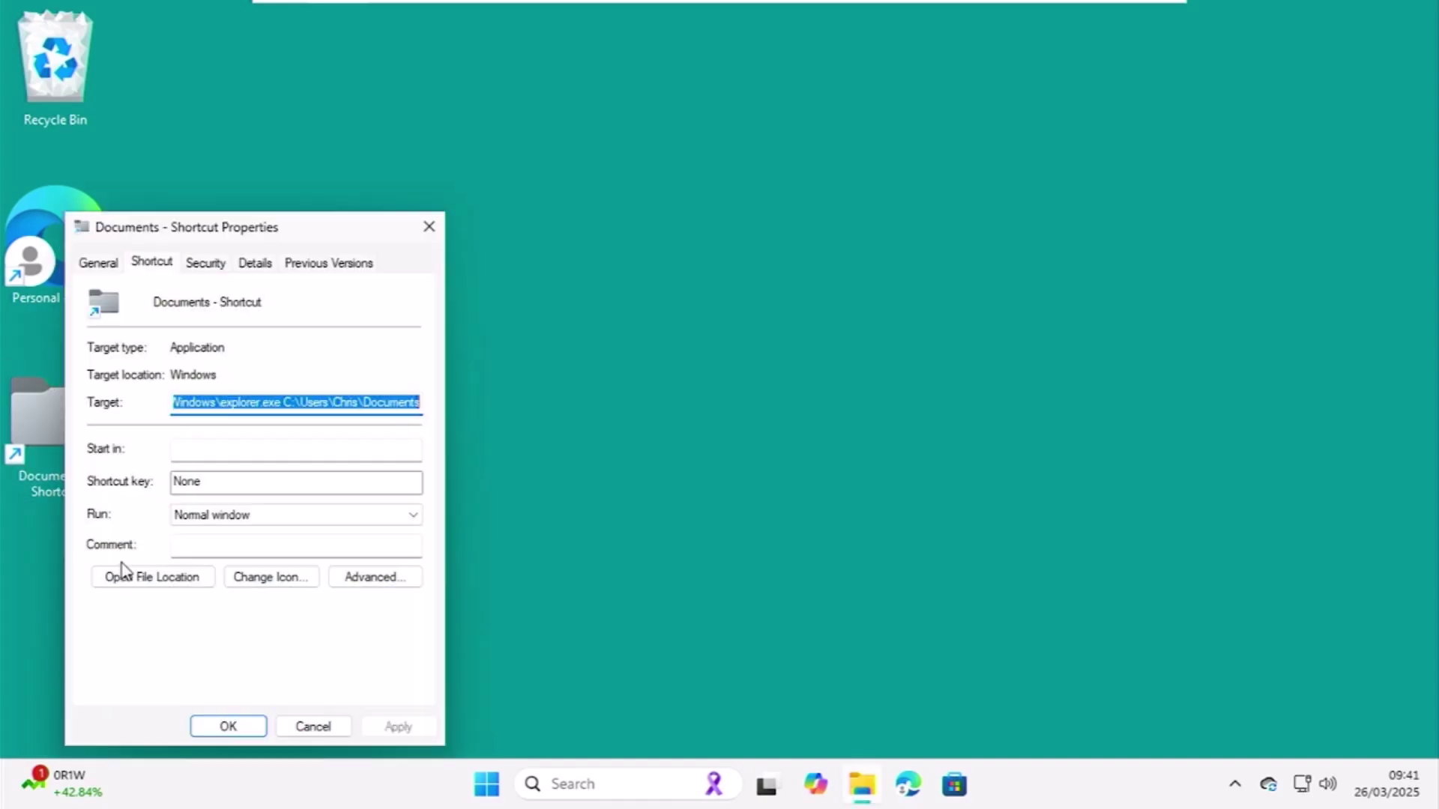
- Give Documents - Shortcut the document-page icon from shell32.dll and save its properties
click(265, 578)
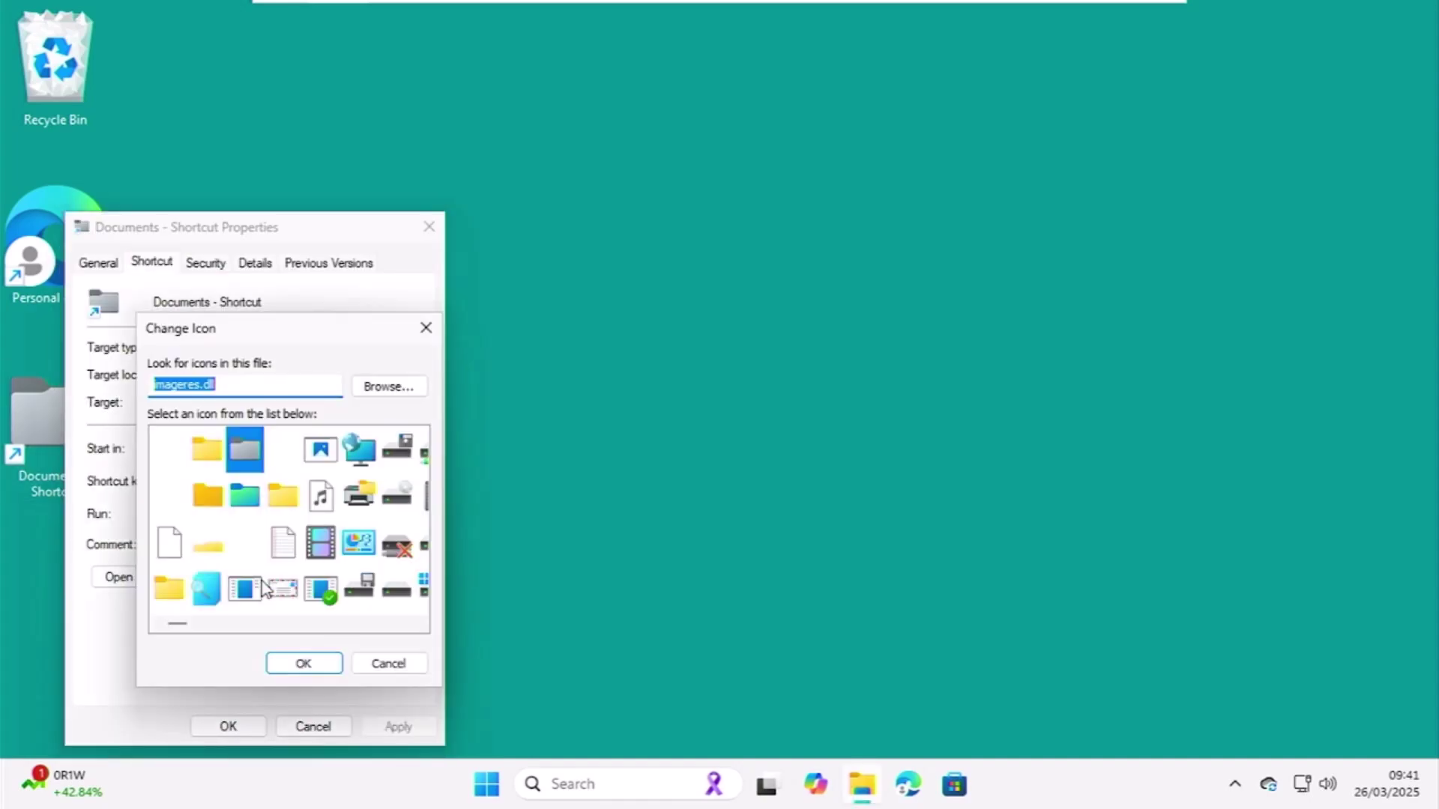
text(sh)
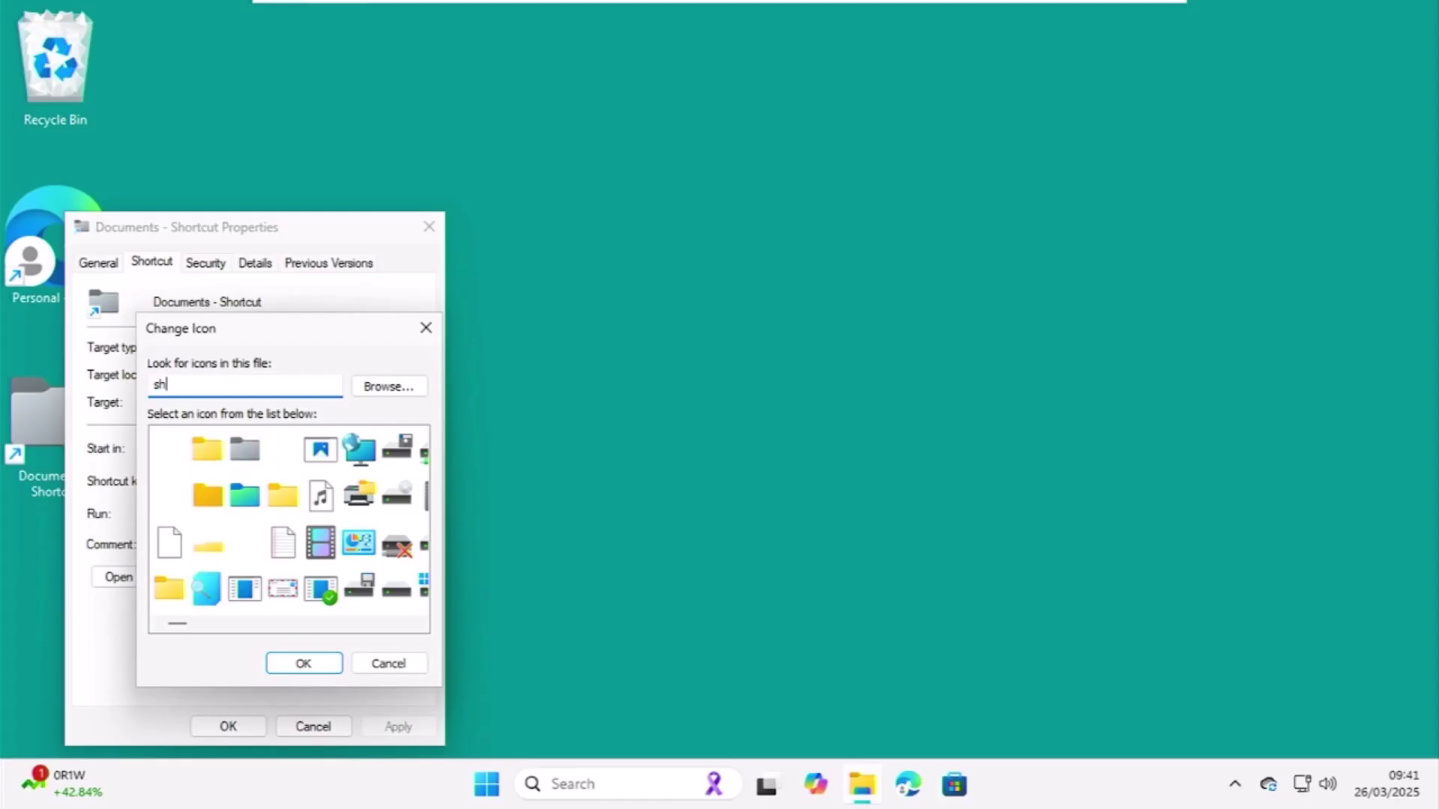
text(ell32)
text(.dll)
key(Return)
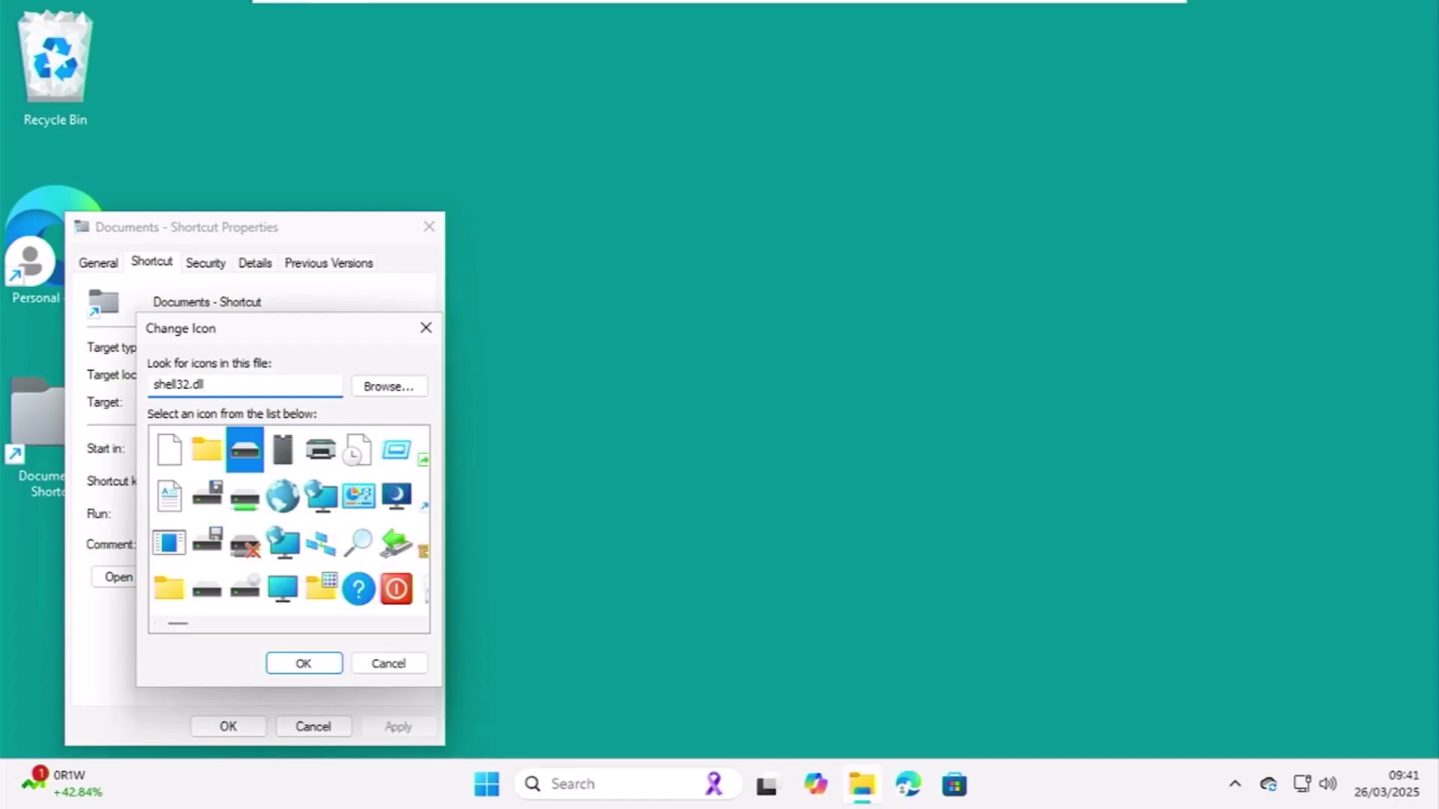
click(419, 624)
click(420, 624)
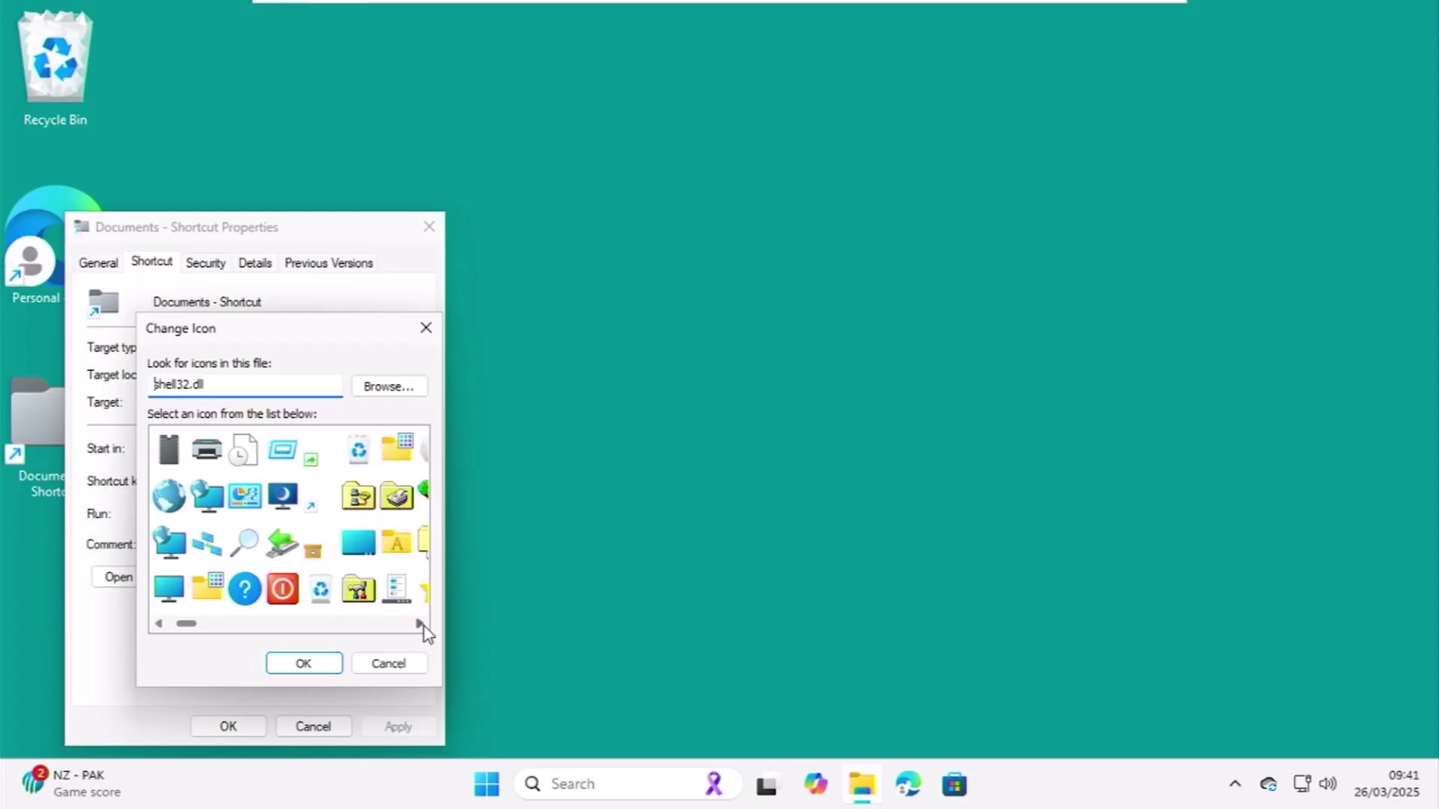
click(421, 625)
click(420, 625)
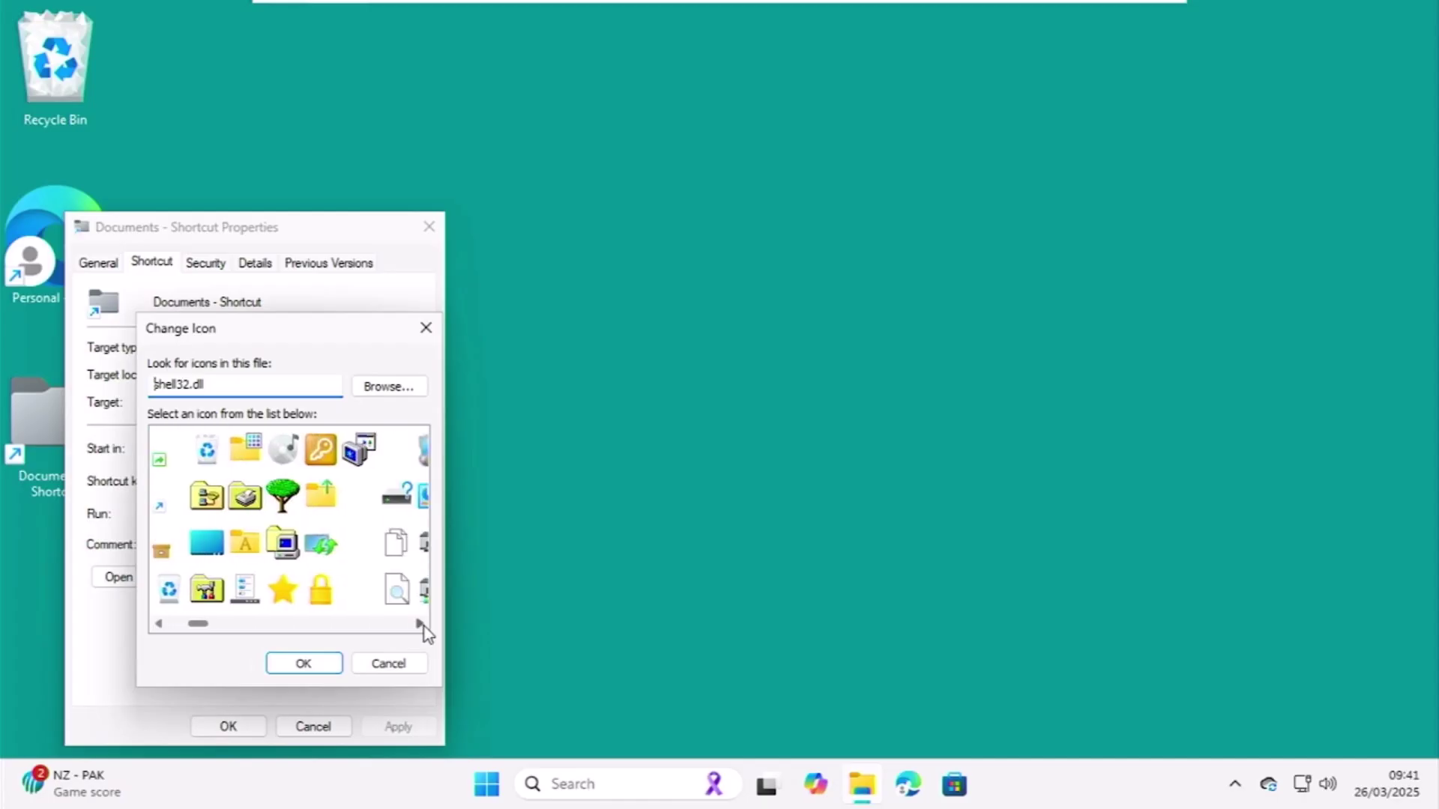
click(420, 626)
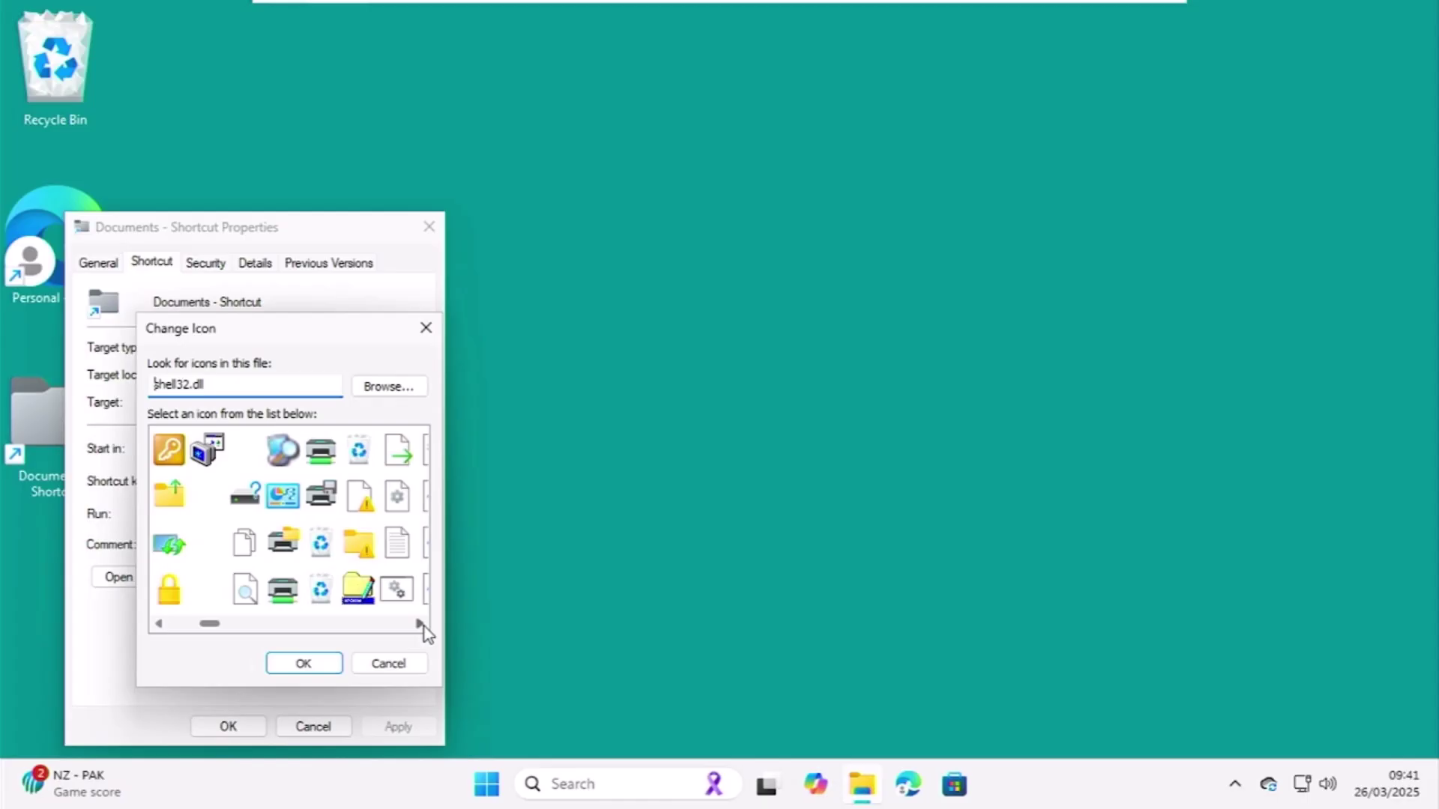
click(421, 626)
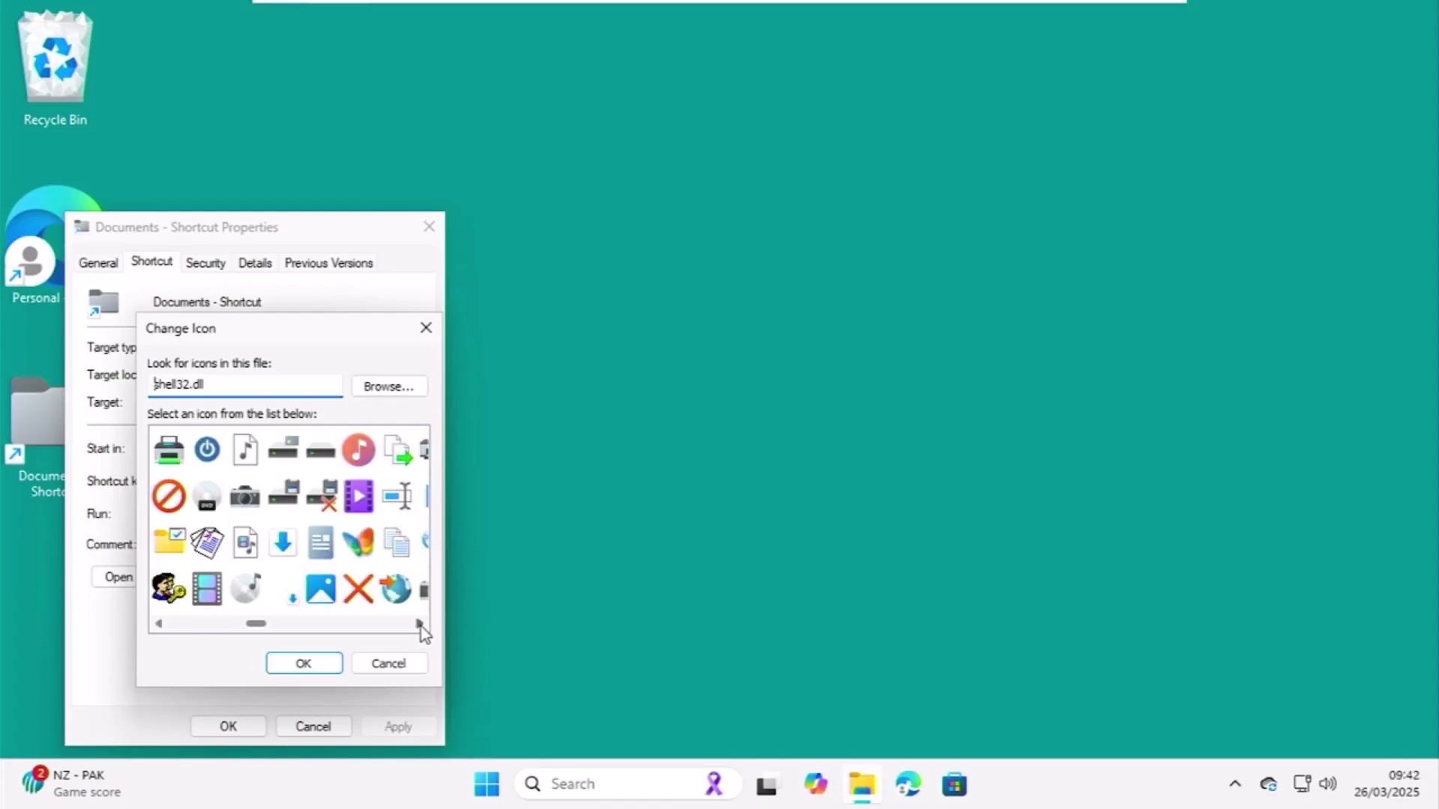
double_click(323, 550)
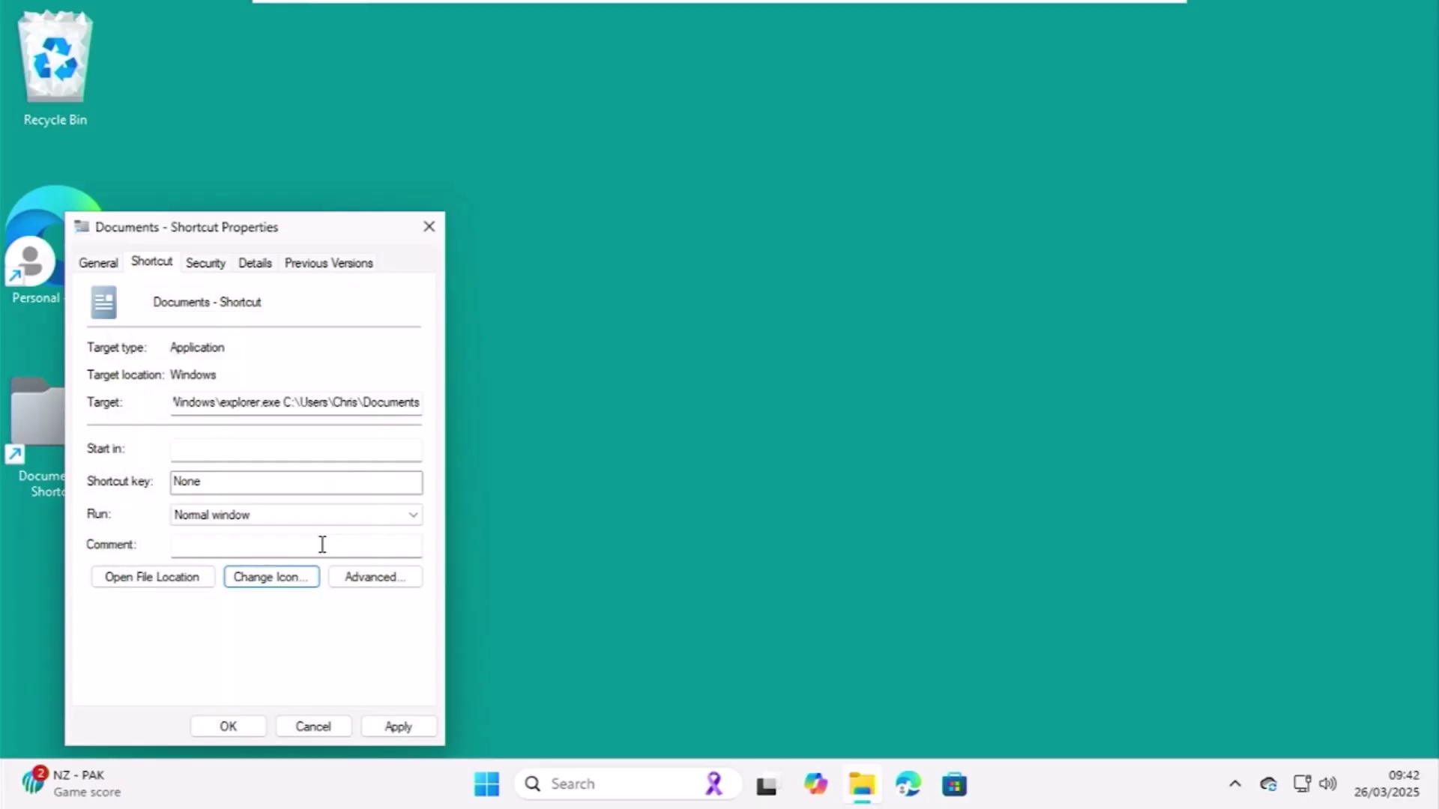
click(409, 725)
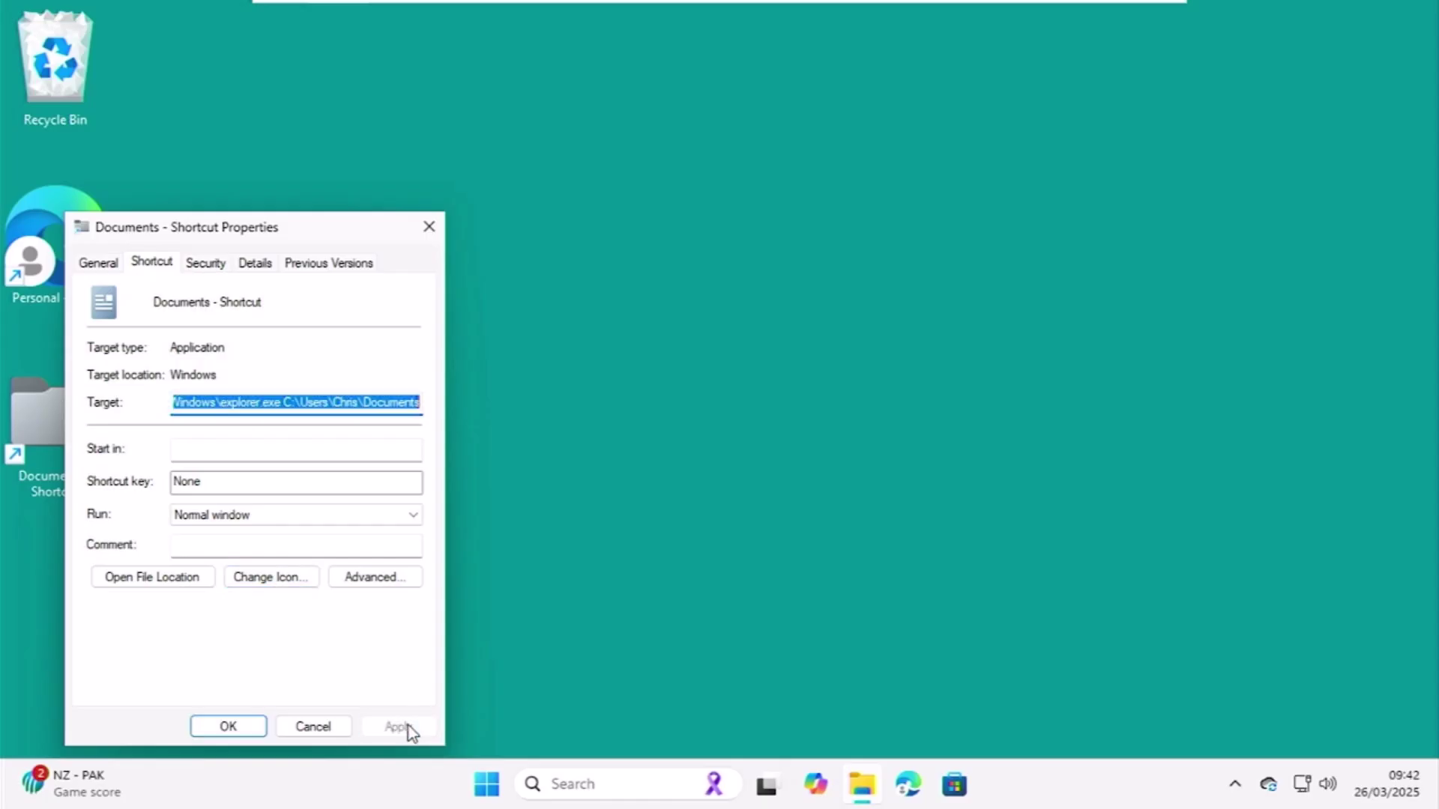
click(245, 728)
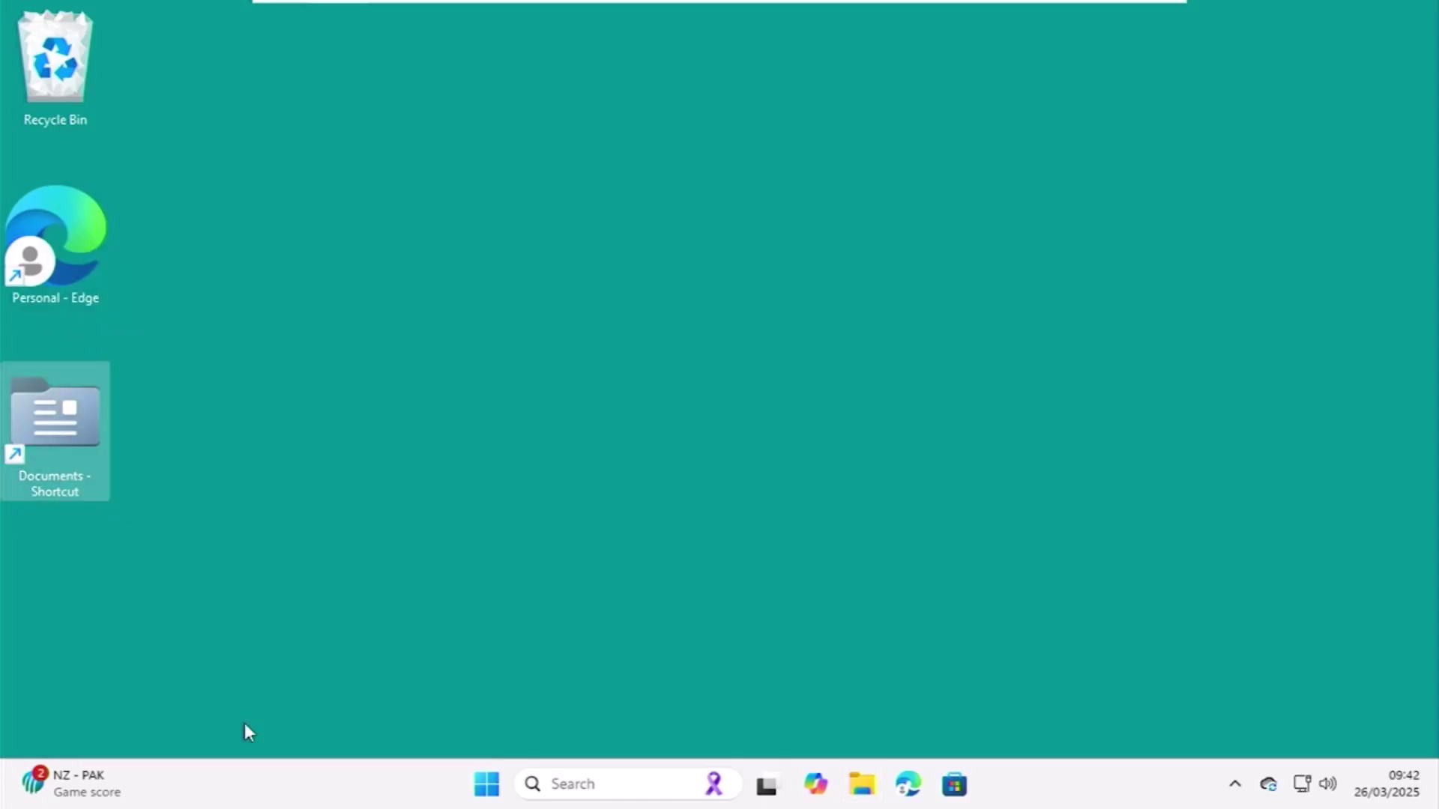
- Pin Documents - Shortcut, now with its document-page icon, to the taskbar
right_click(63, 419)
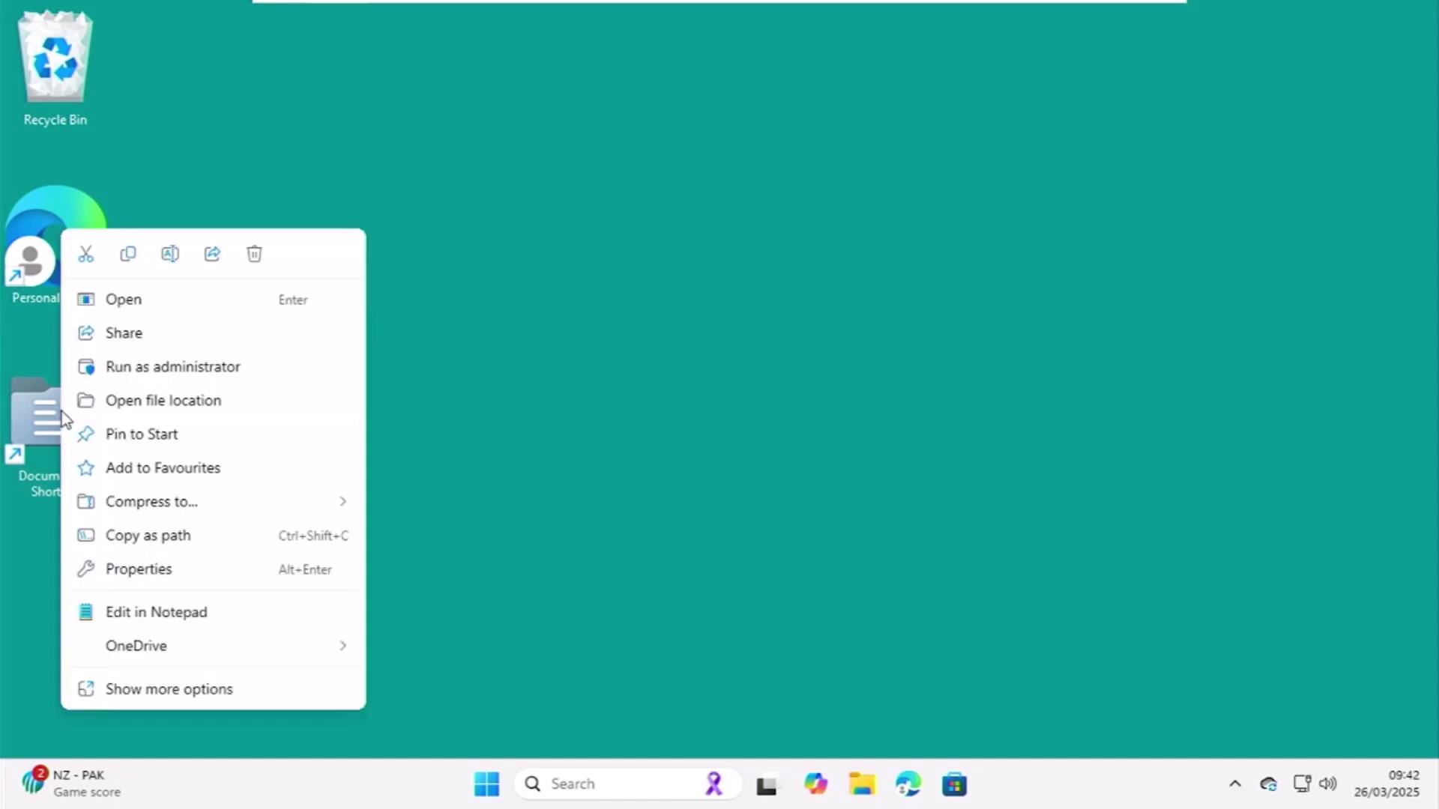
mouse_move(136, 645)
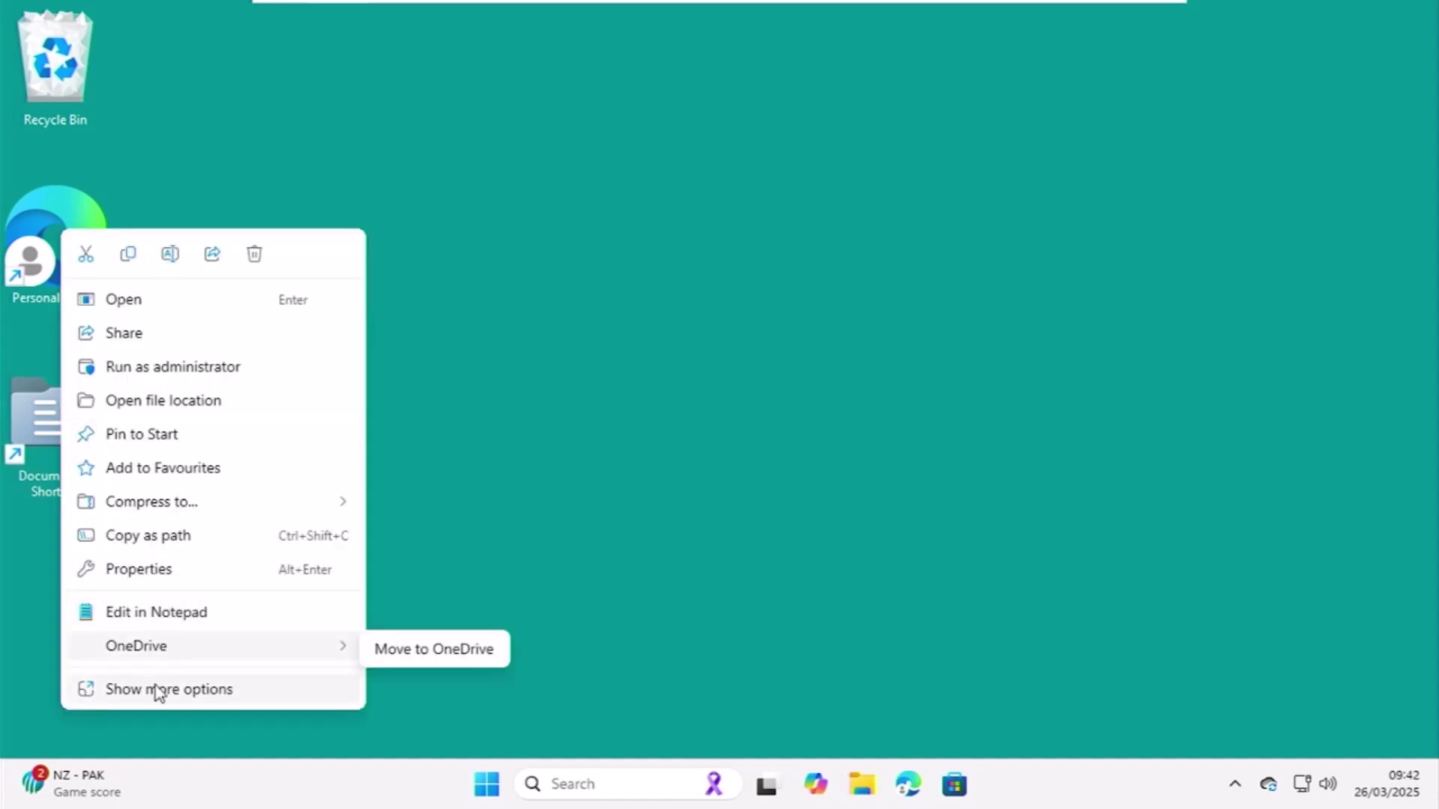
click(156, 692)
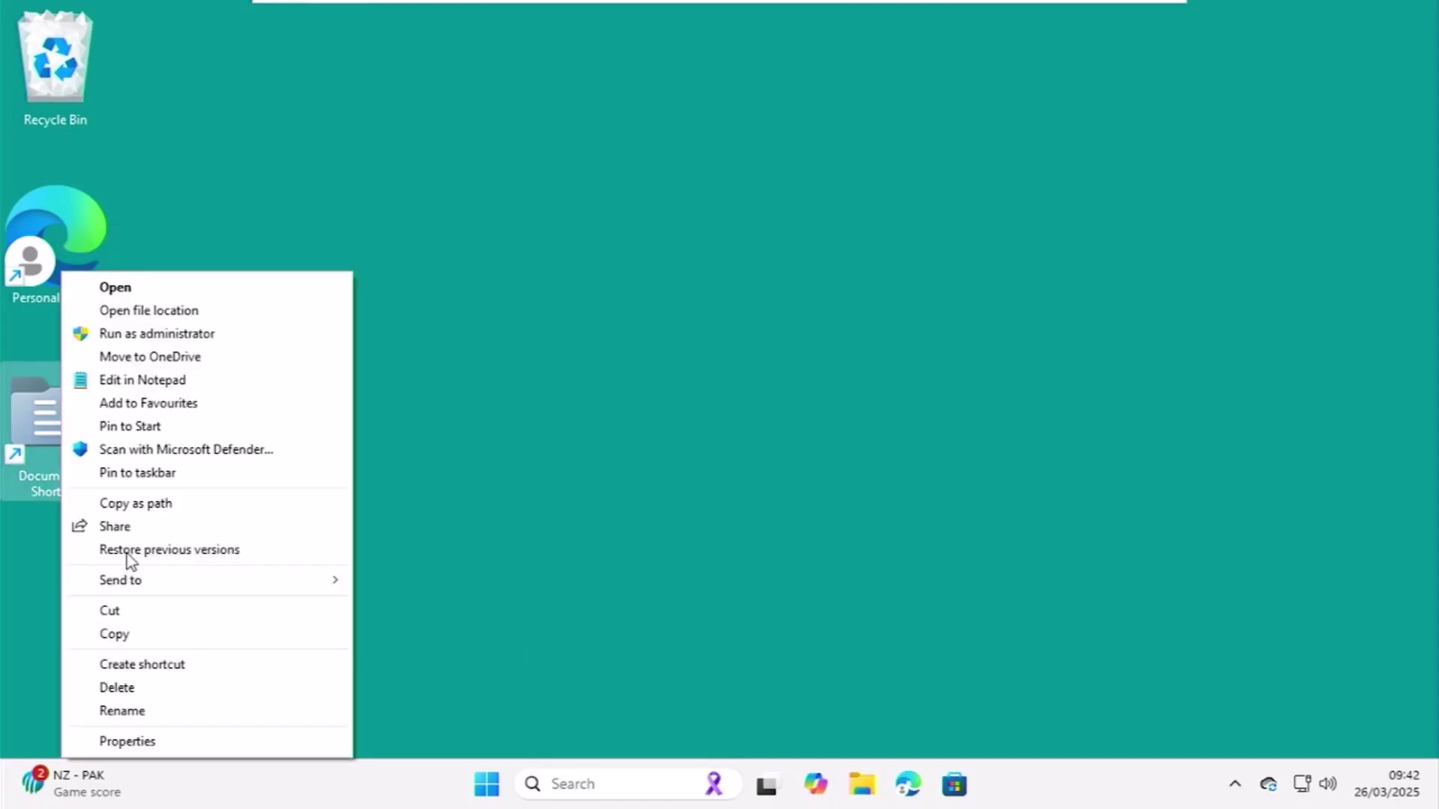
click(164, 476)
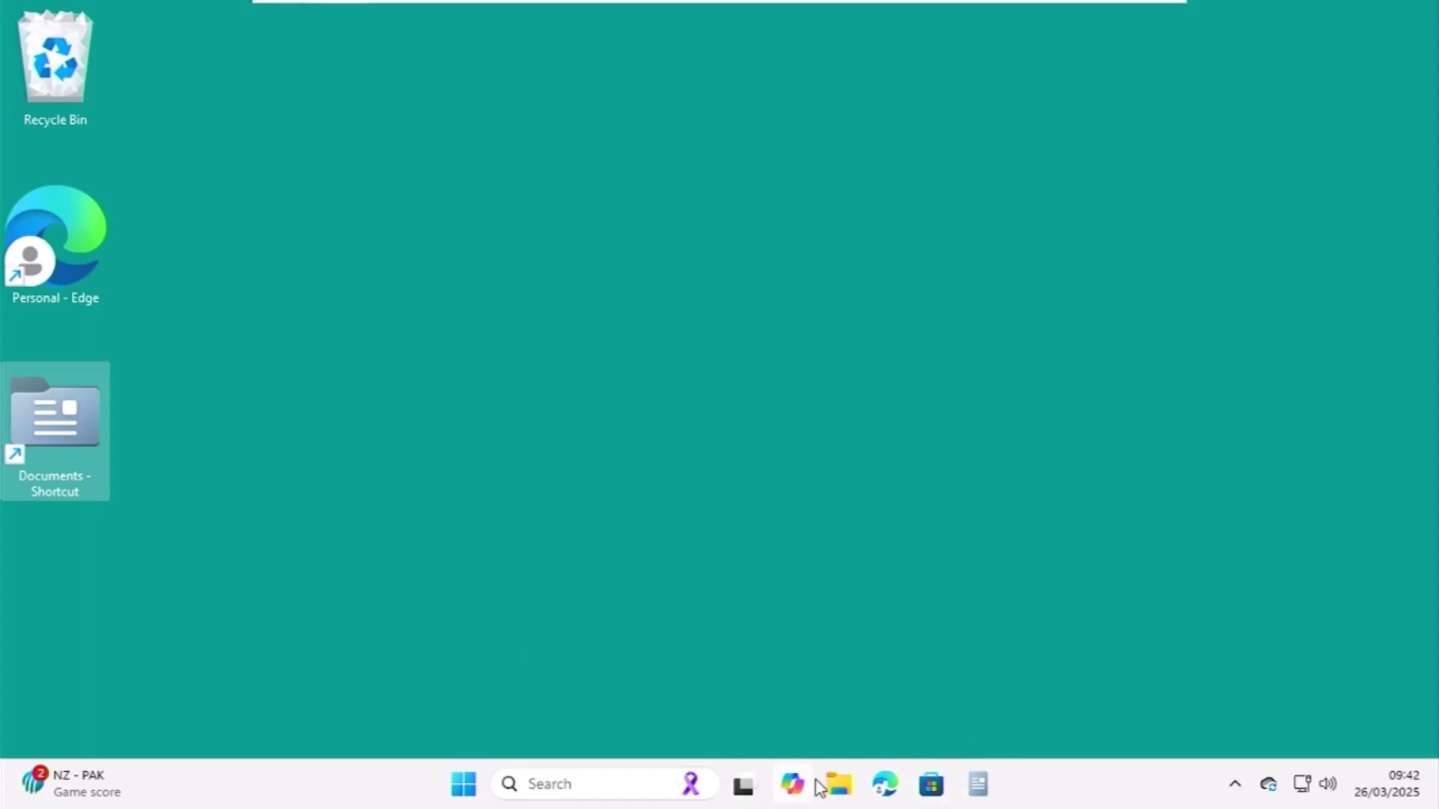
- Open File Explorer, send Pictures to the desktop as a shortcut, and close Explorer
click(841, 789)
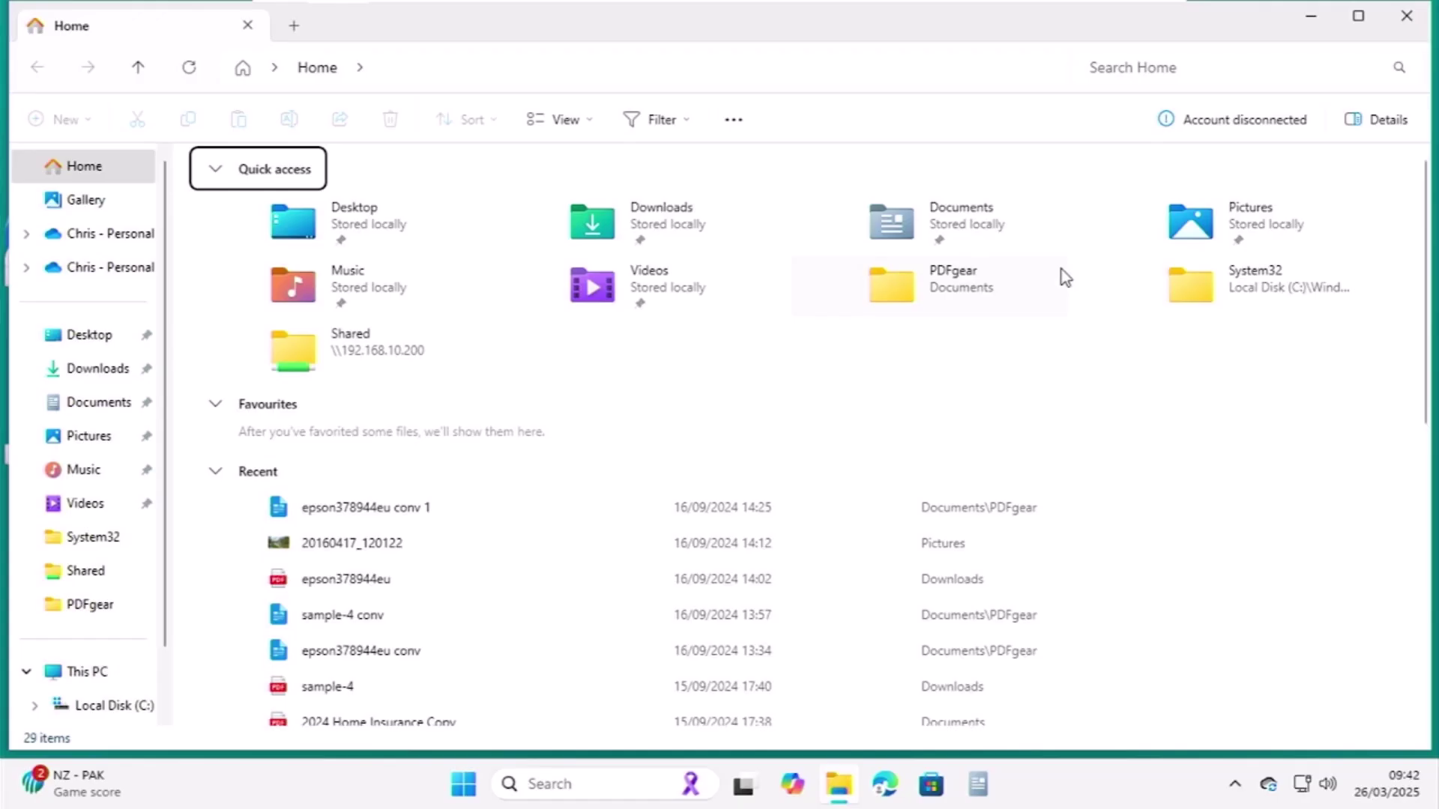
right_click(1226, 228)
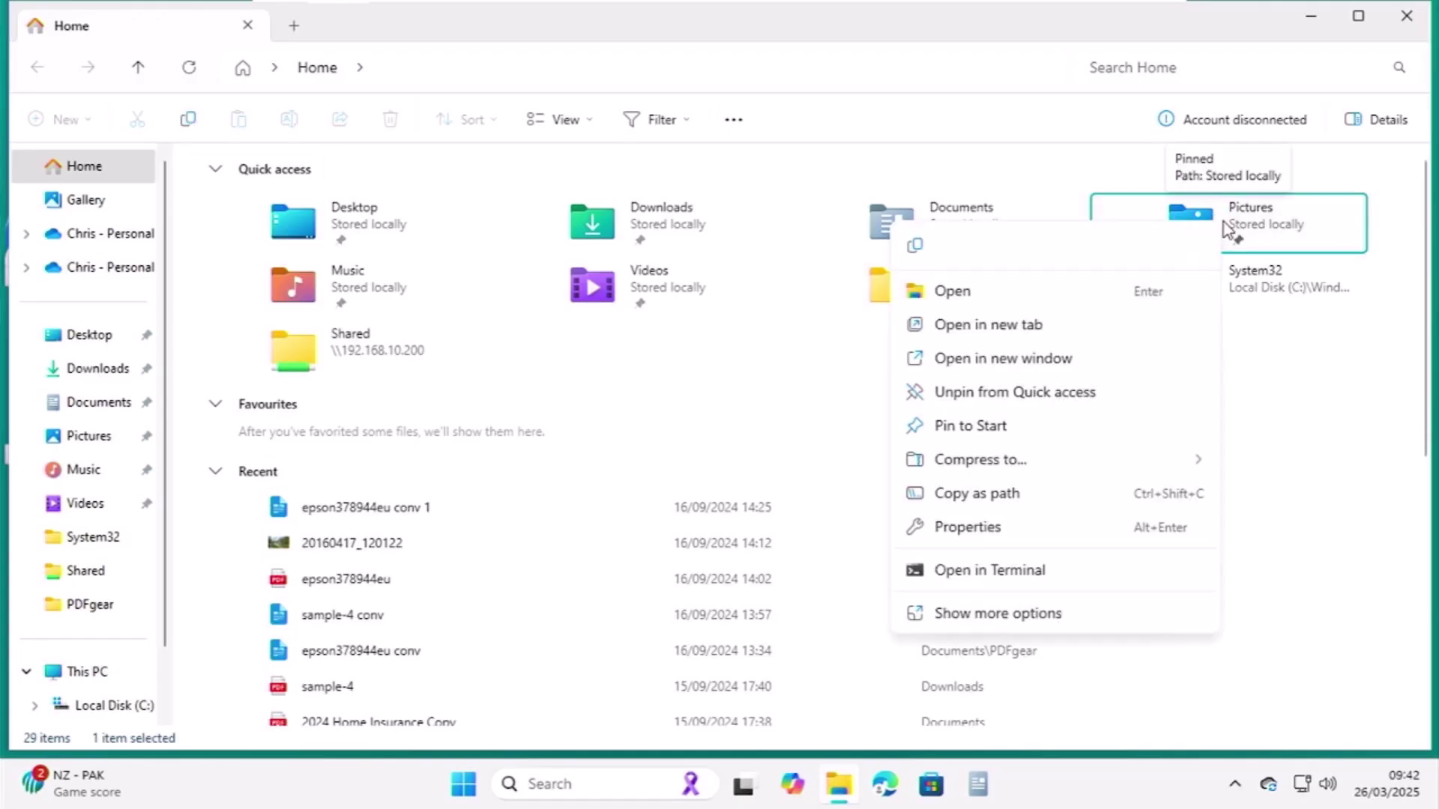
click(982, 615)
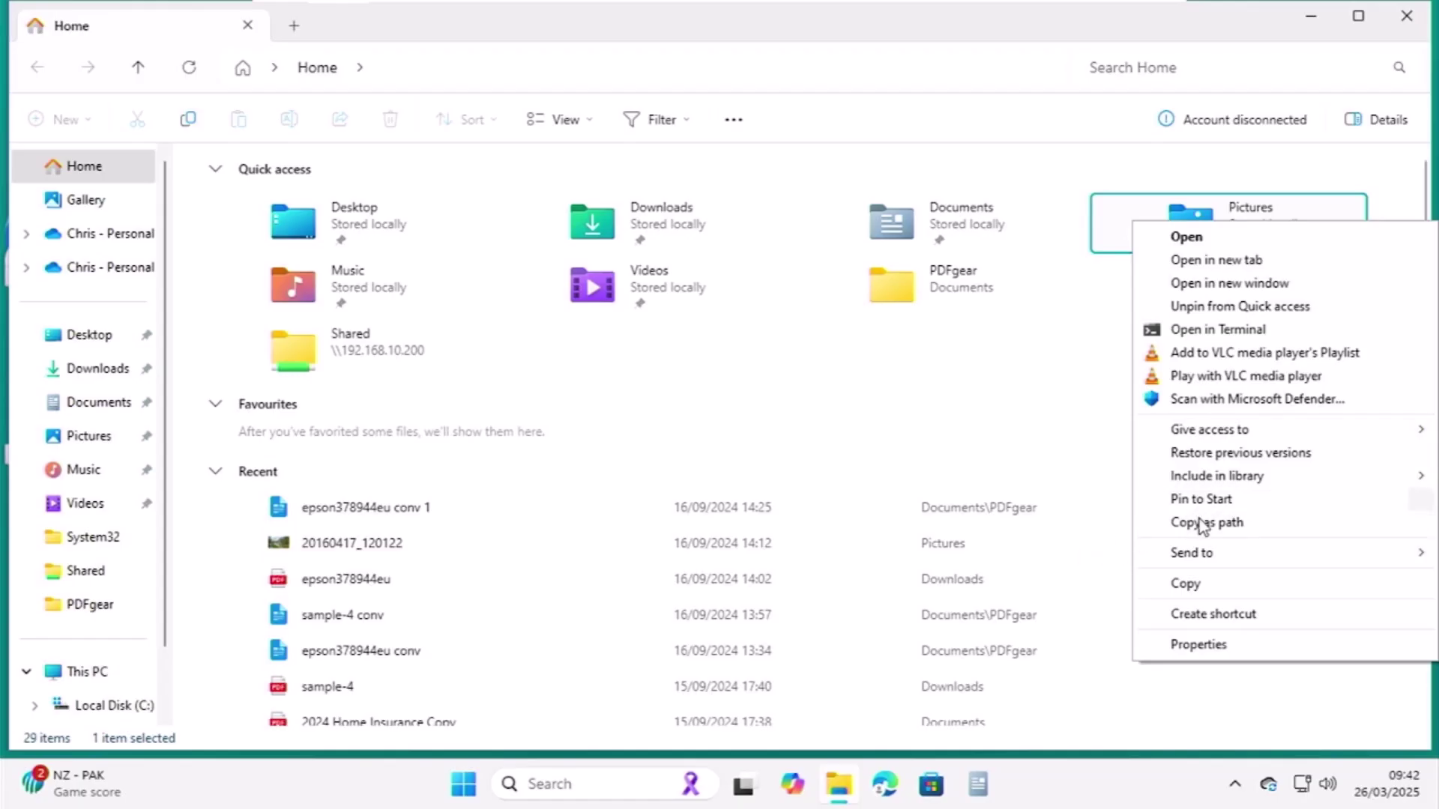
mouse_move(1192, 552)
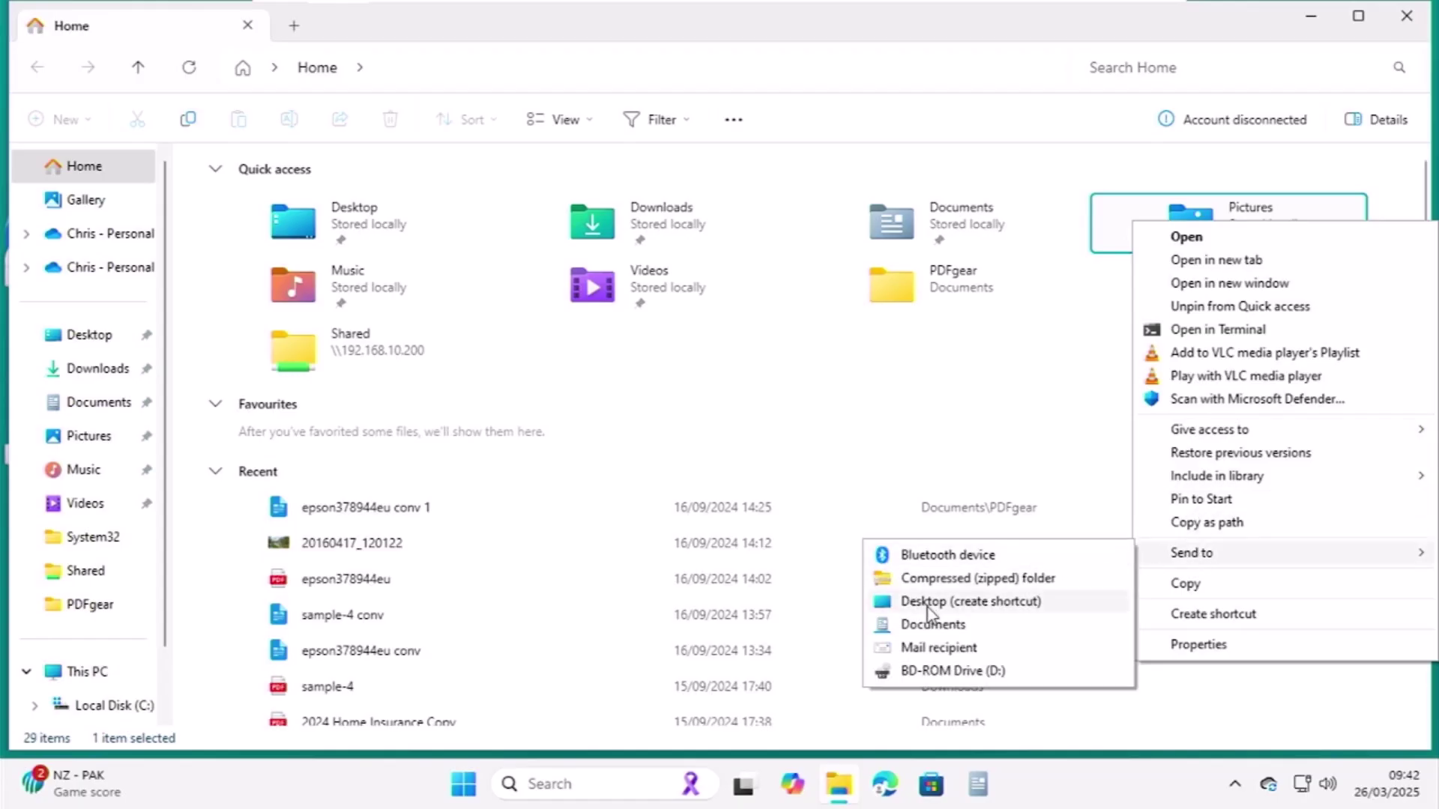
click(929, 610)
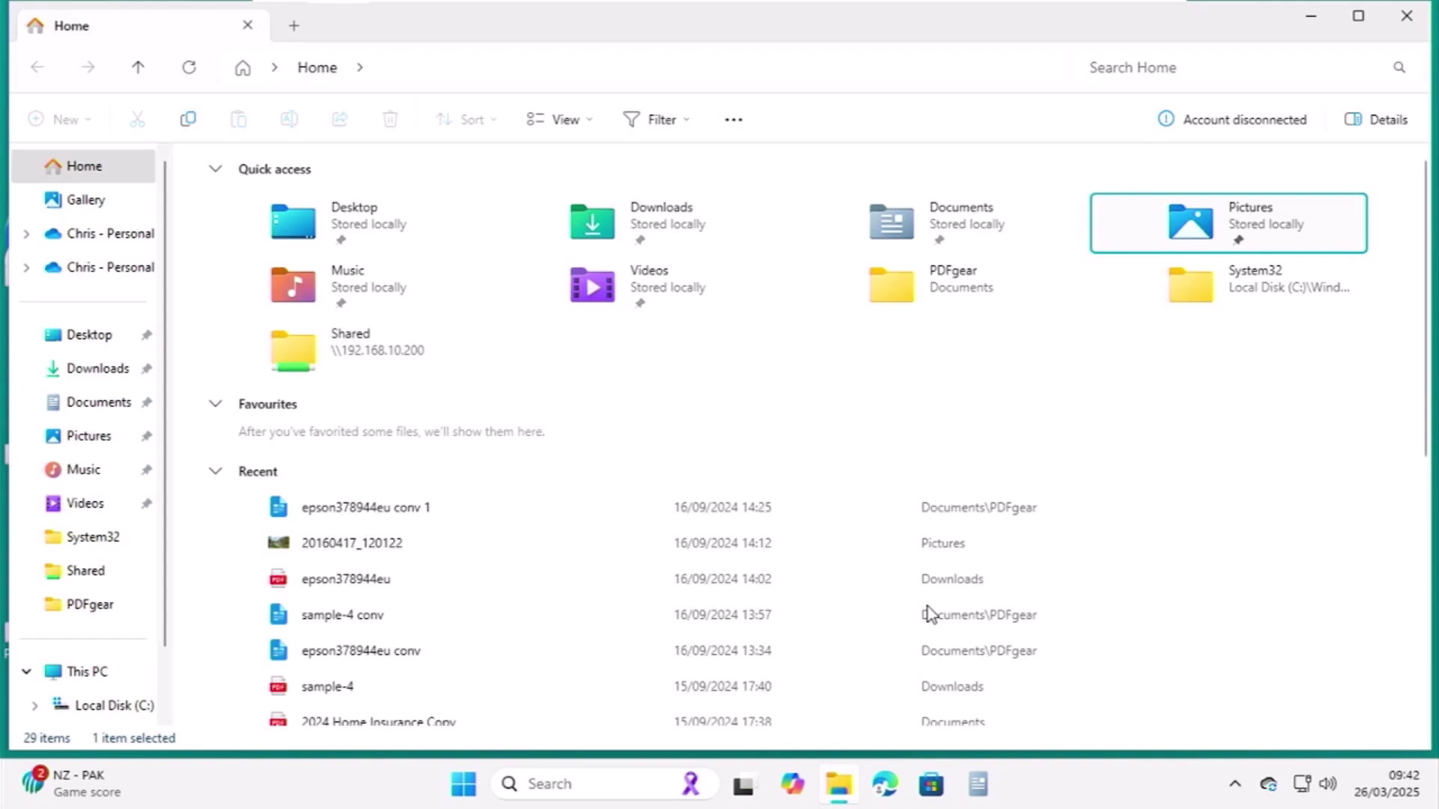
click(1406, 12)
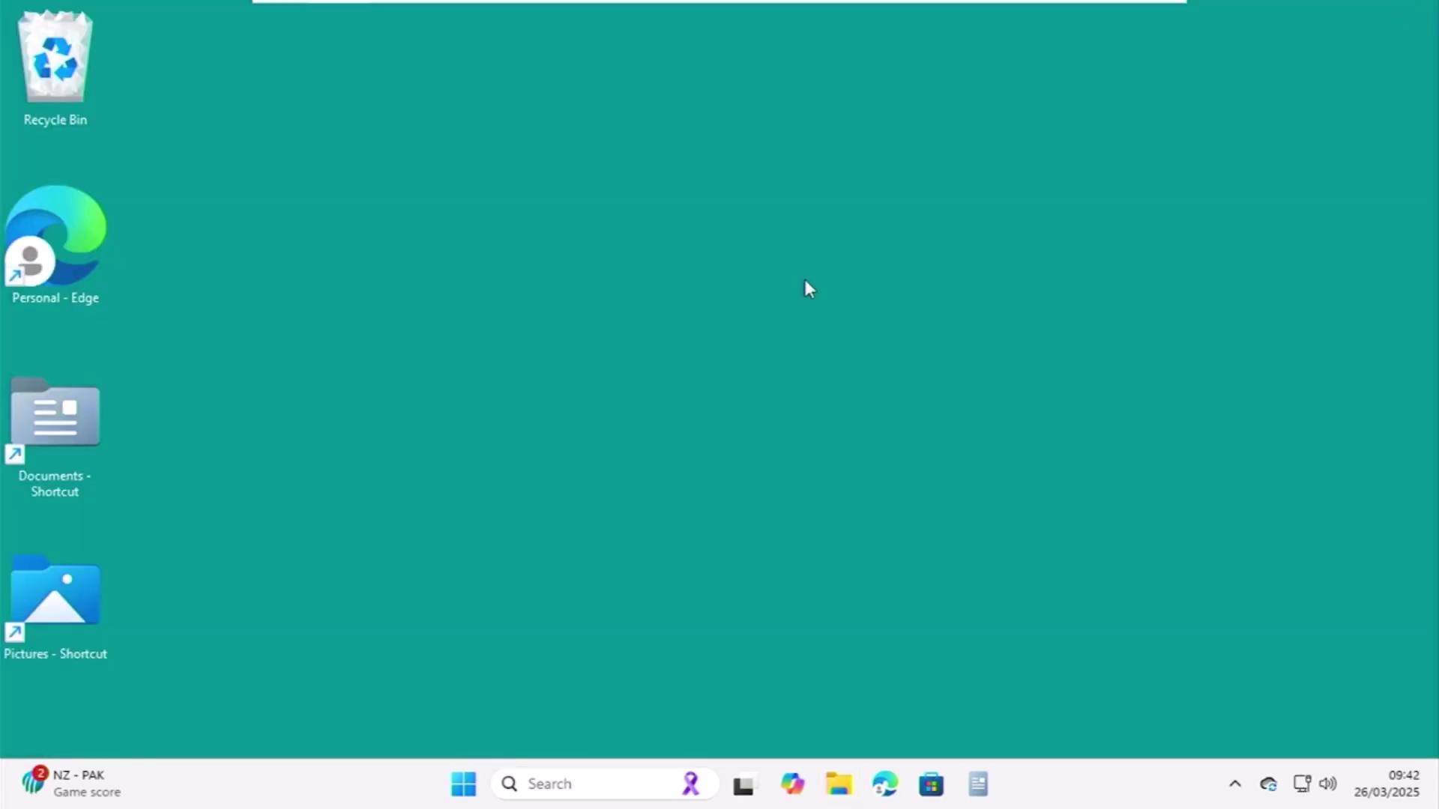
- Prefix the Target of Pictures - Shortcut with 'explorer ' and apply it
right_click(56, 583)
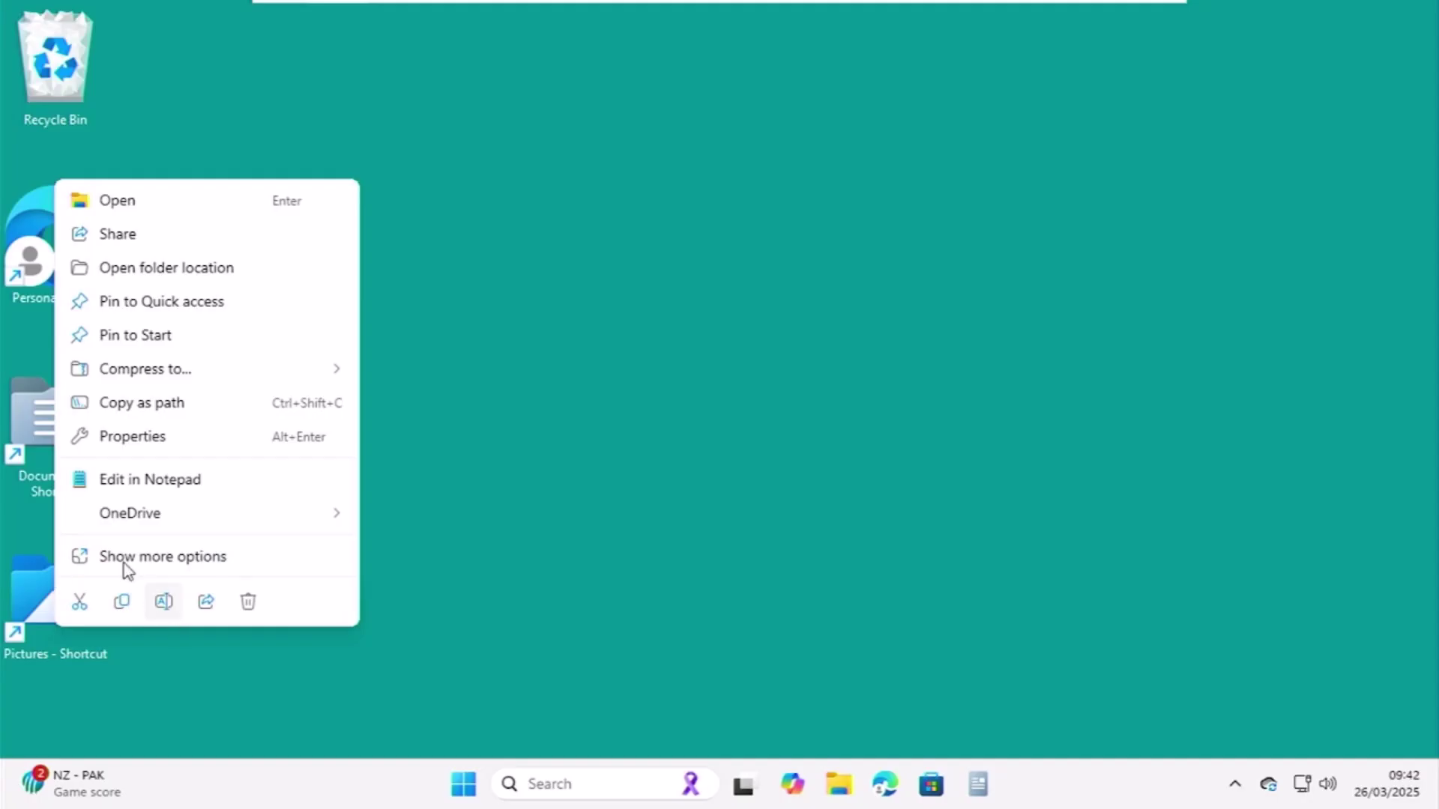
click(143, 439)
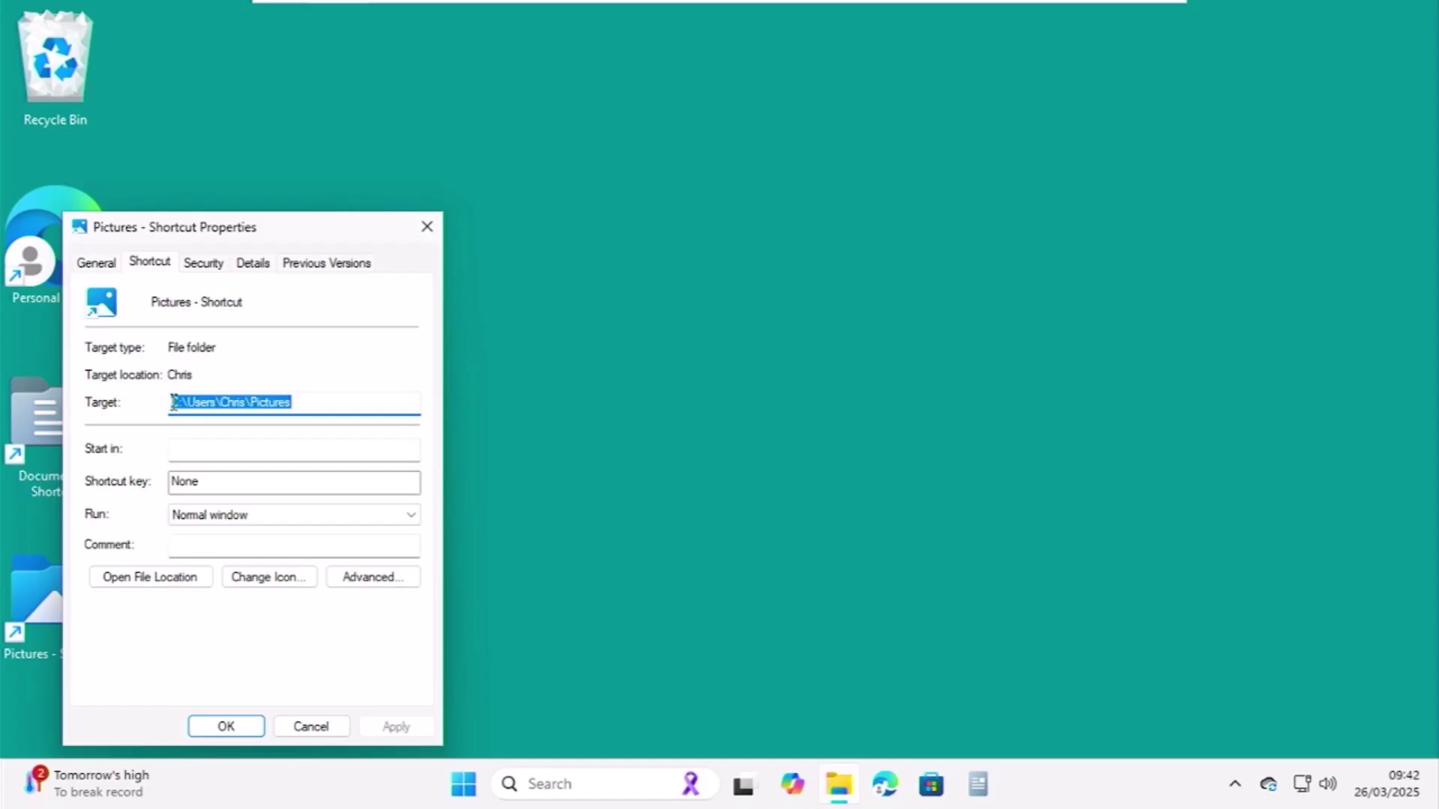
key(Home)
text(e)
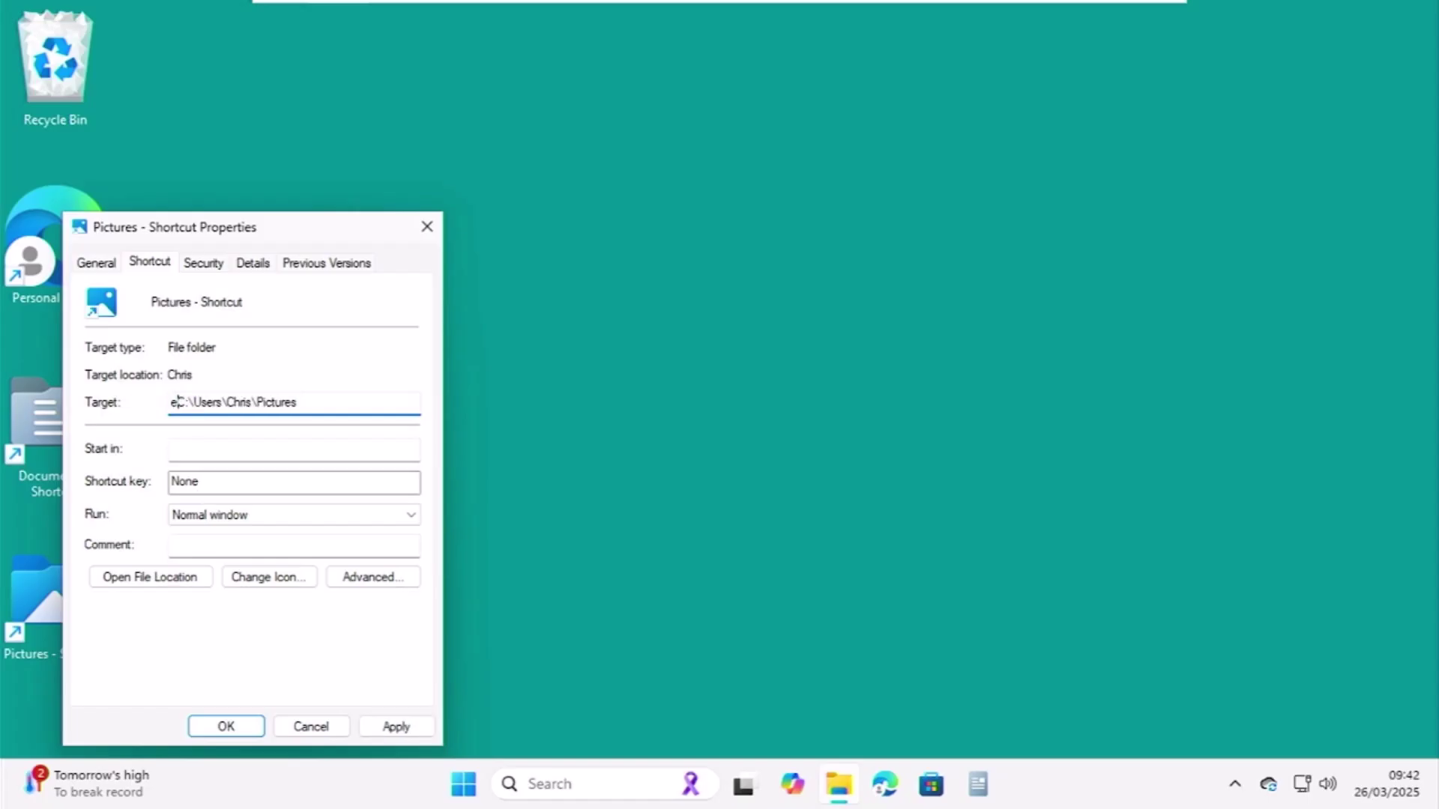
text(xp)
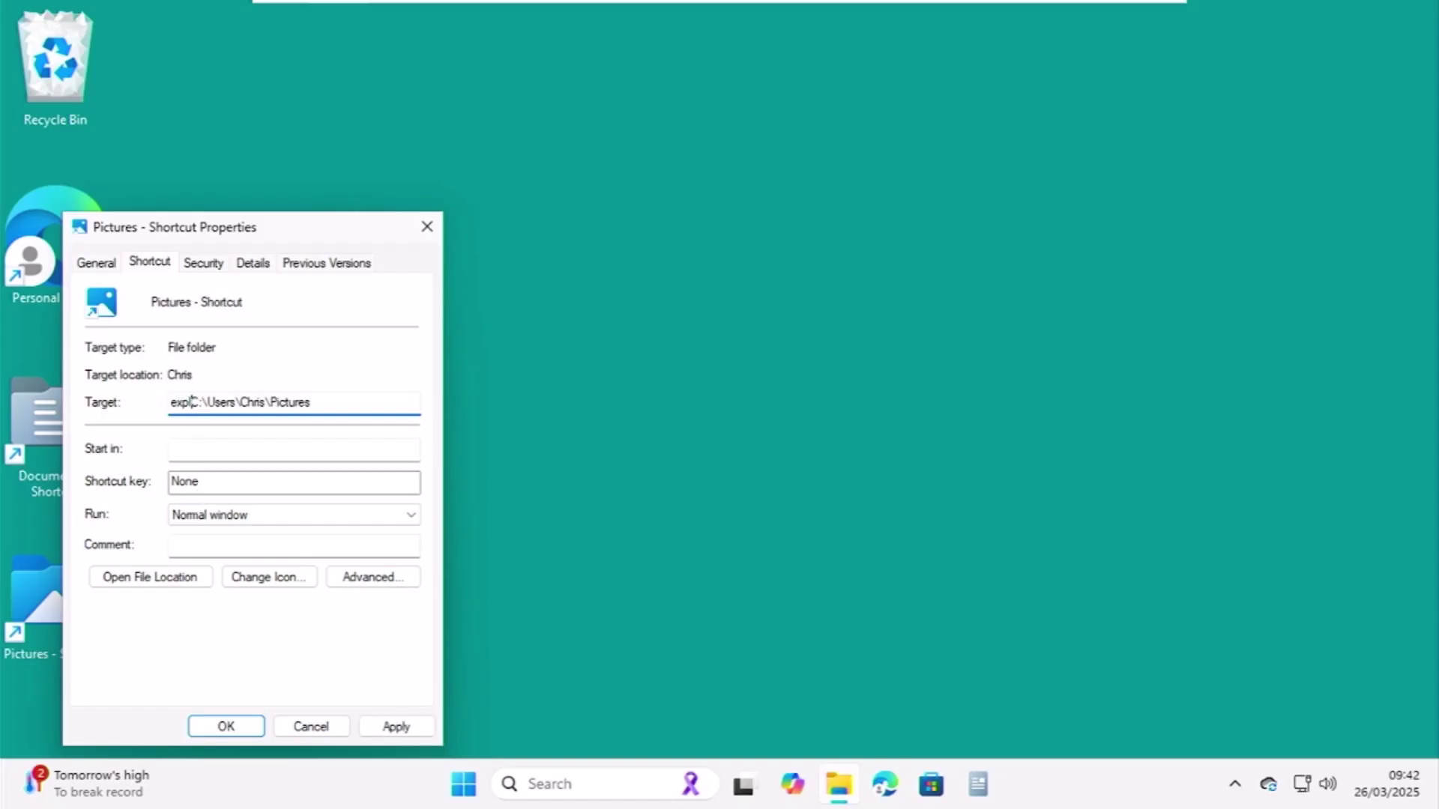
text(lorer)
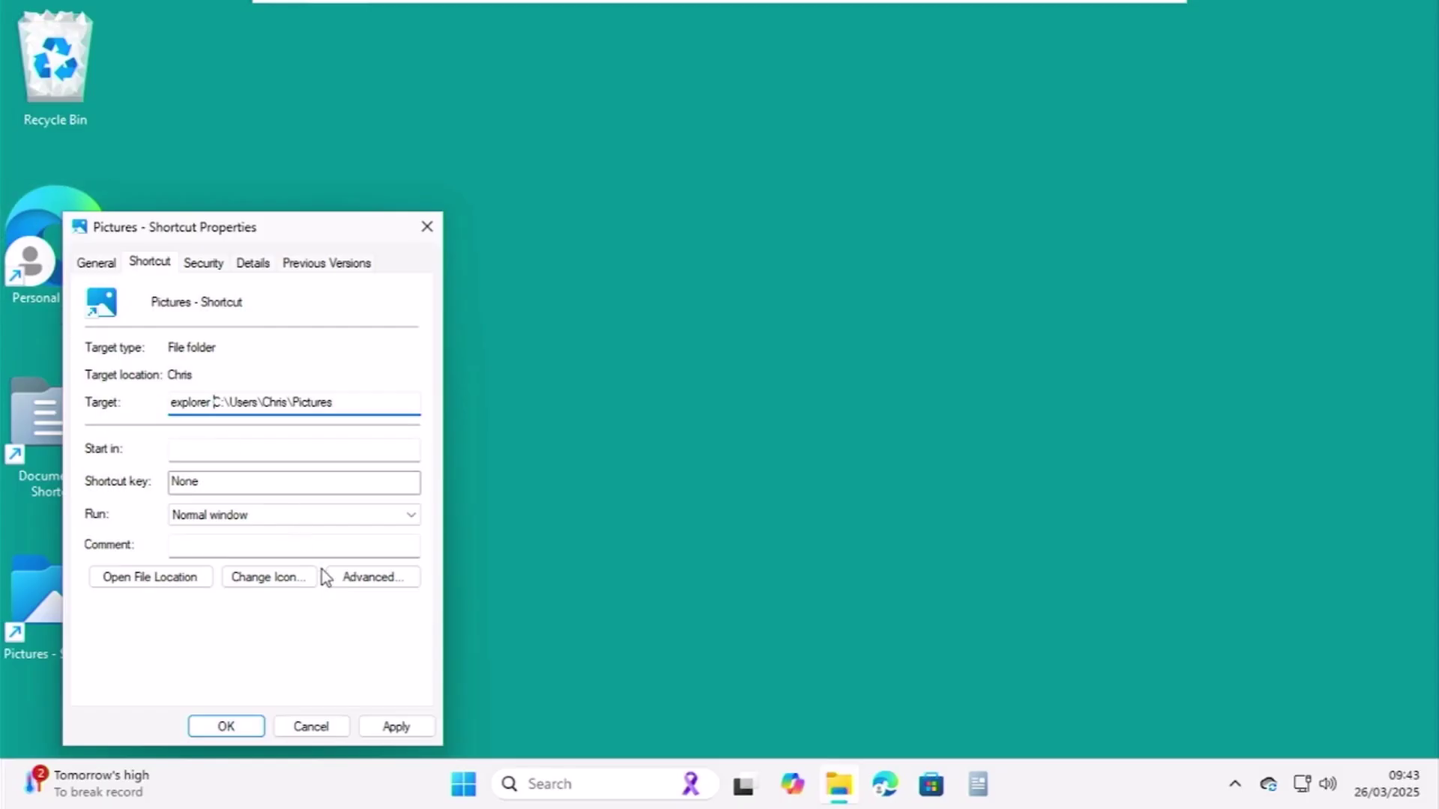
click(388, 729)
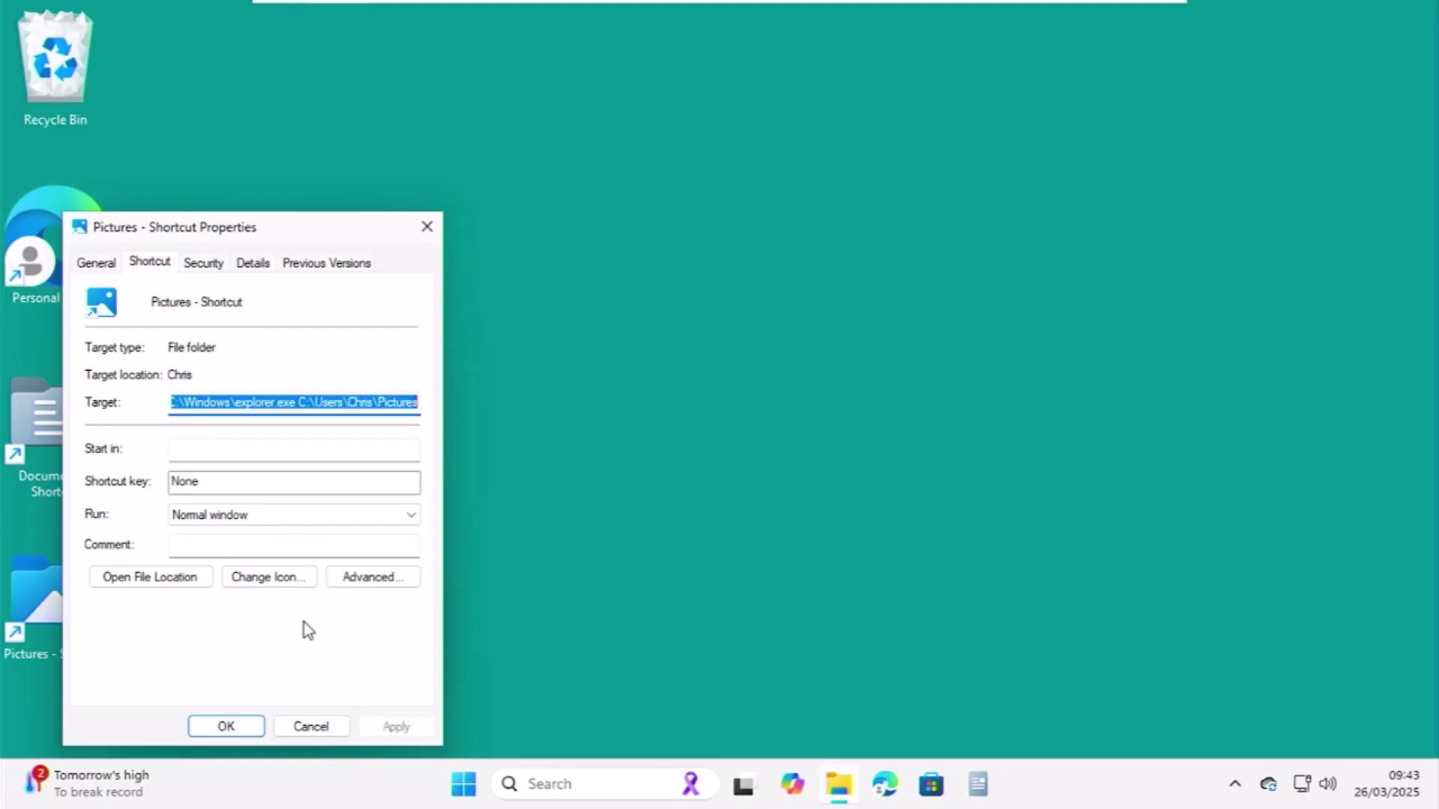
- Load the shell32.dll icon set as the icon source for the Pictures shortcut
click(273, 578)
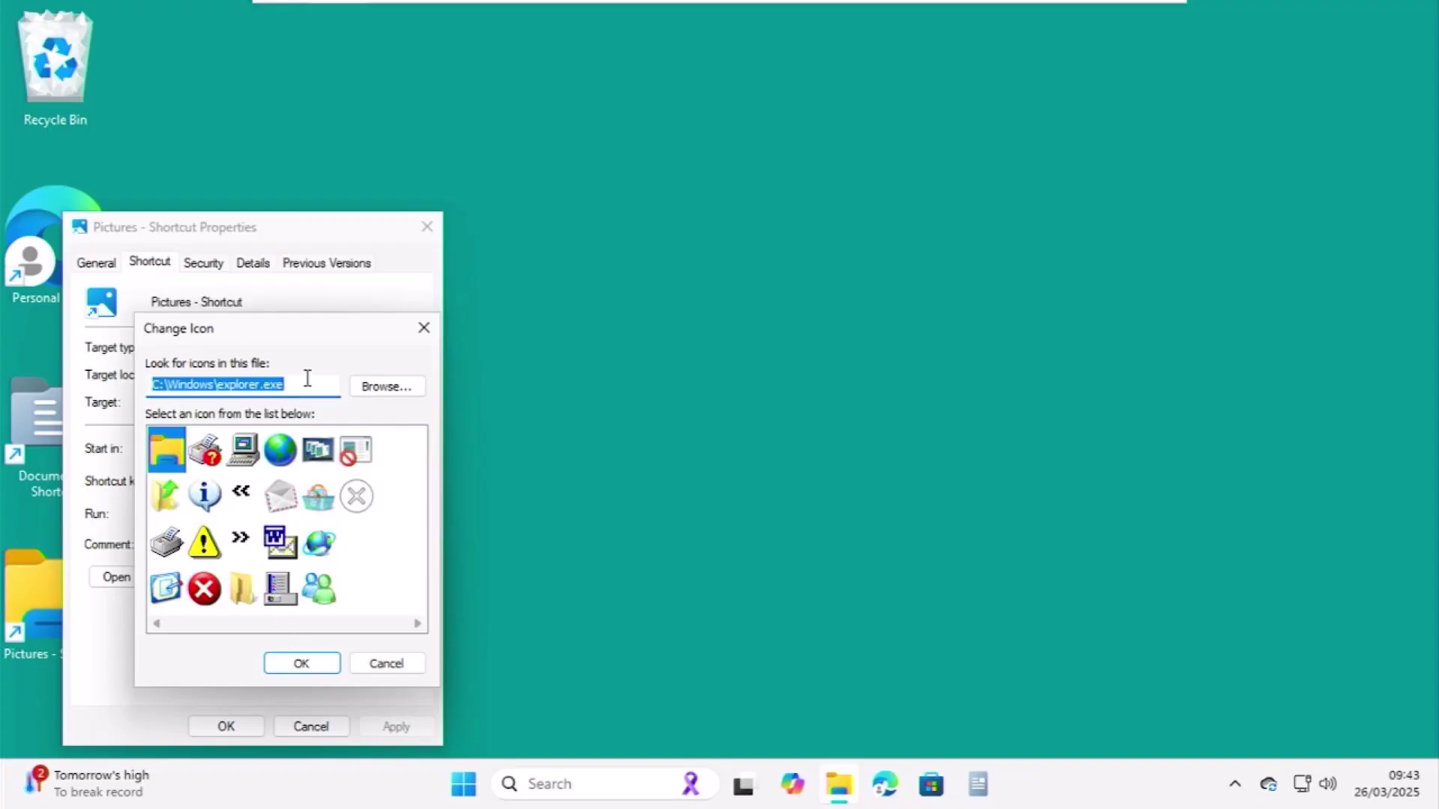
key(BackSpace)
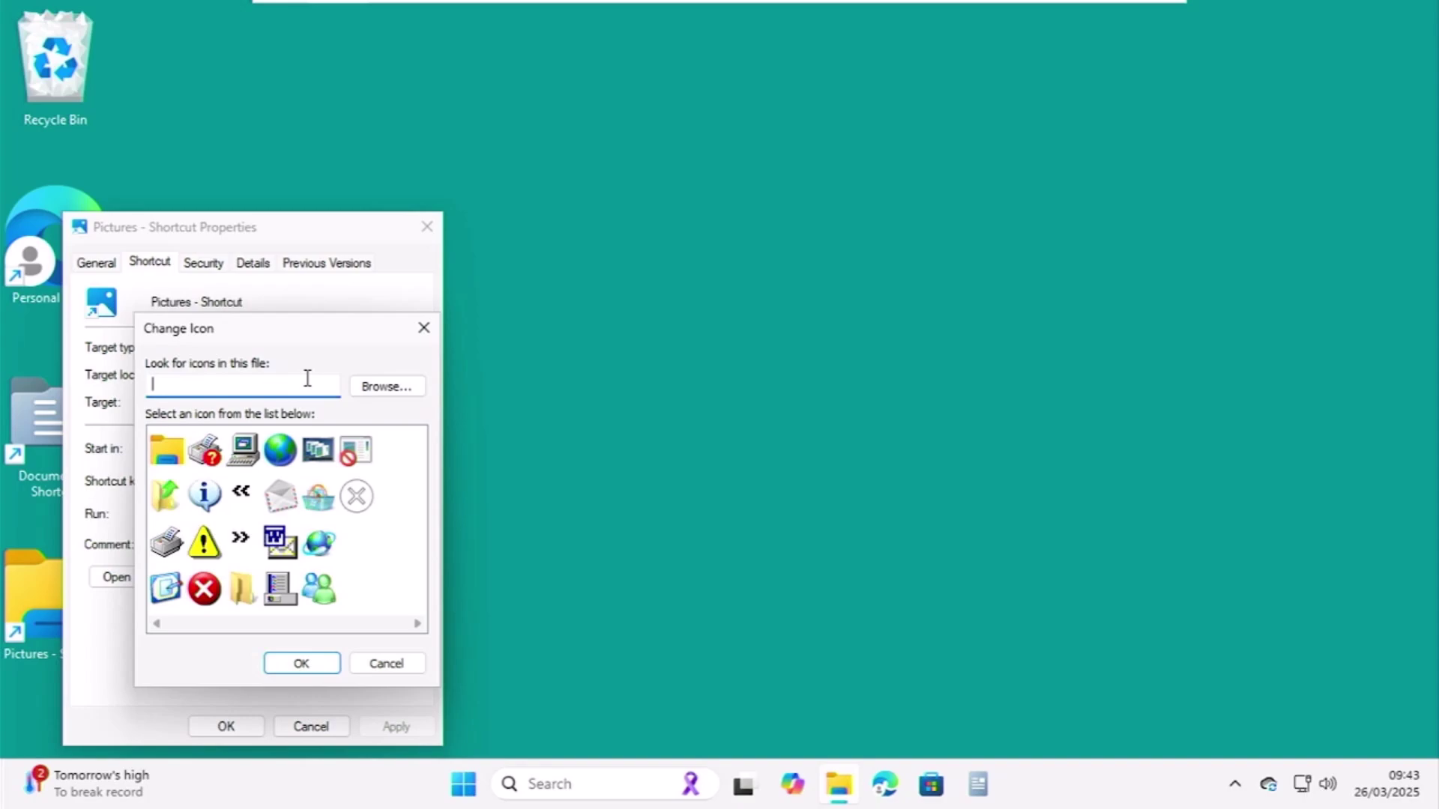
text(sh)
text(ell32)
text(.dll)
key(Return)
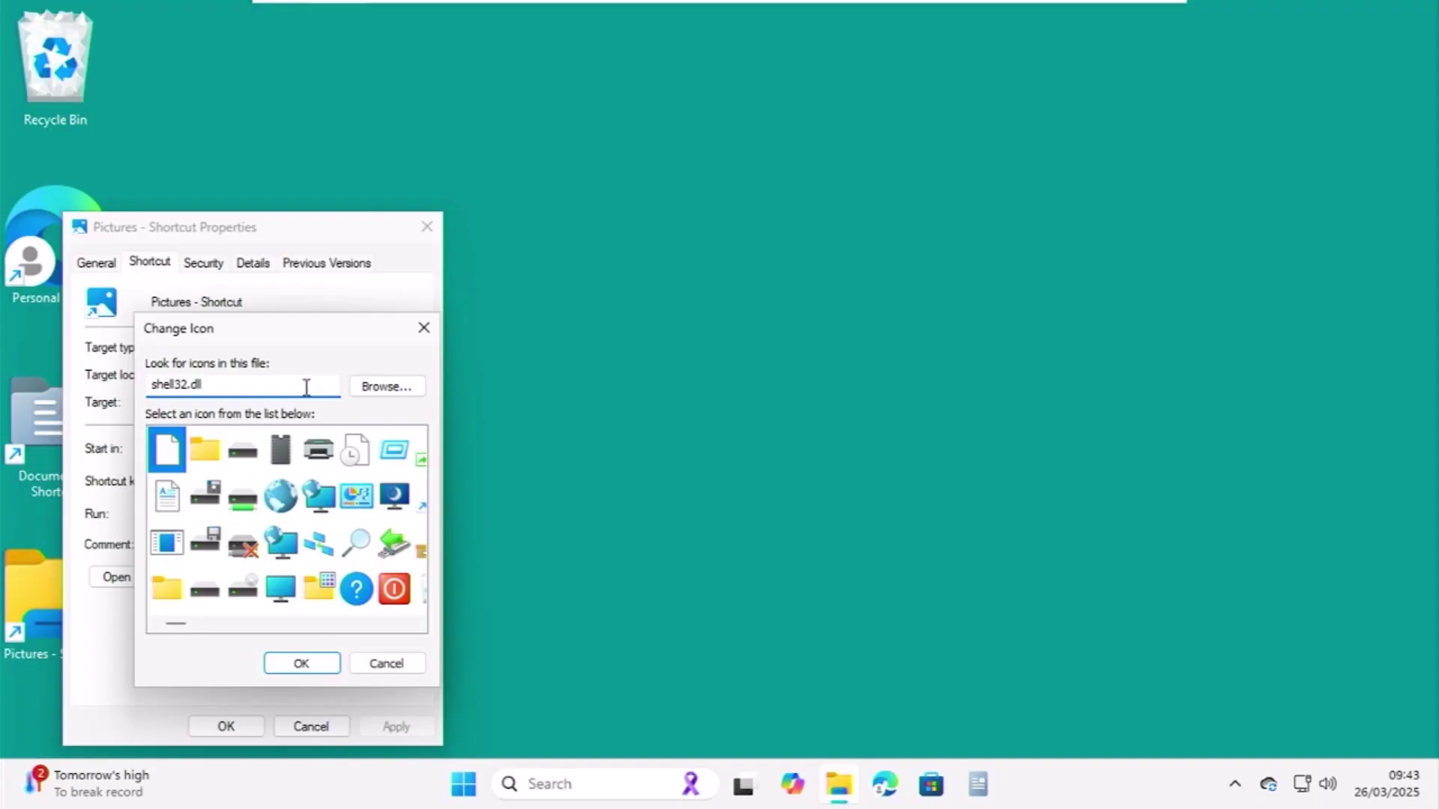
- Choose shell32.dll's blue picture icon for Pictures, then apply and close Properties
click(418, 625)
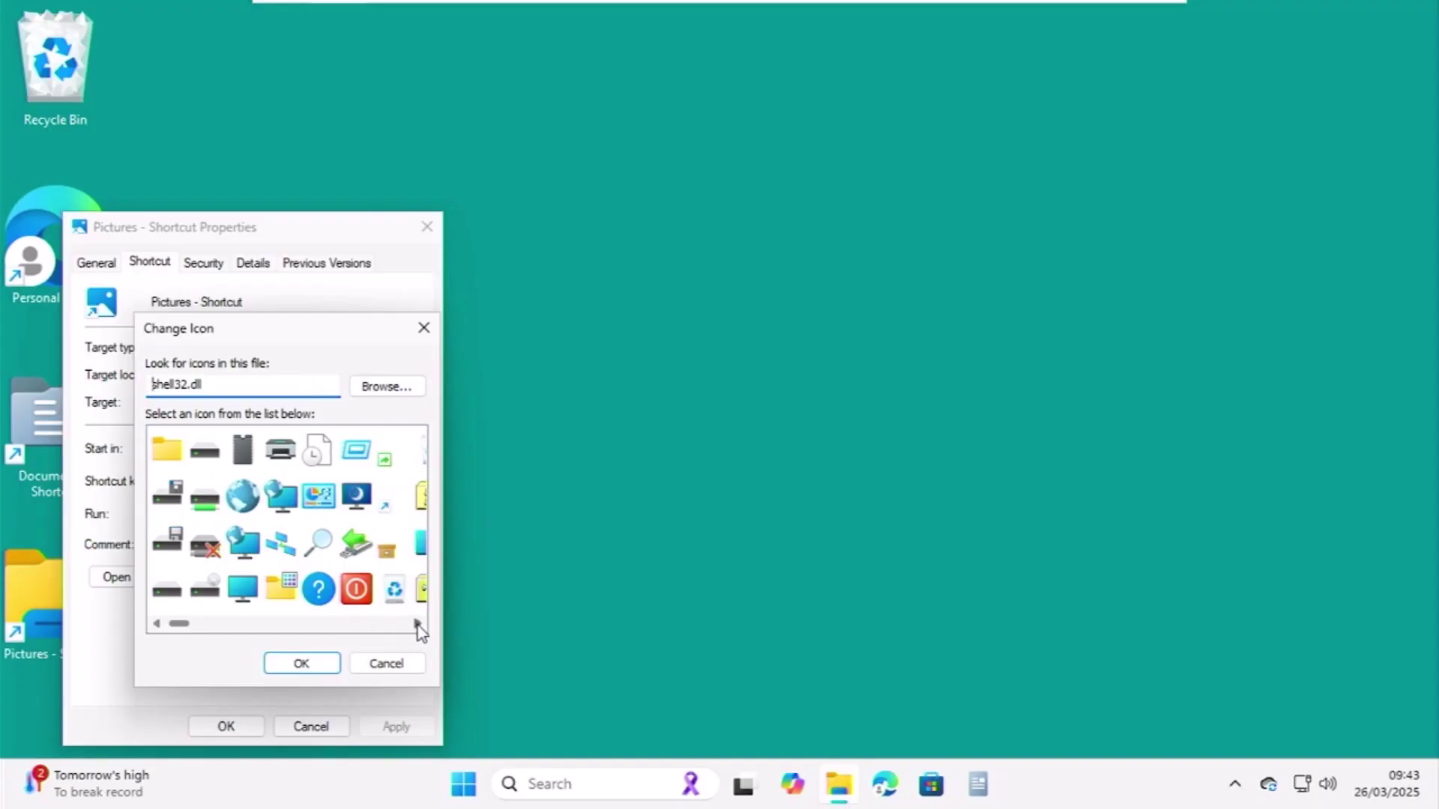
click(416, 624)
click(417, 625)
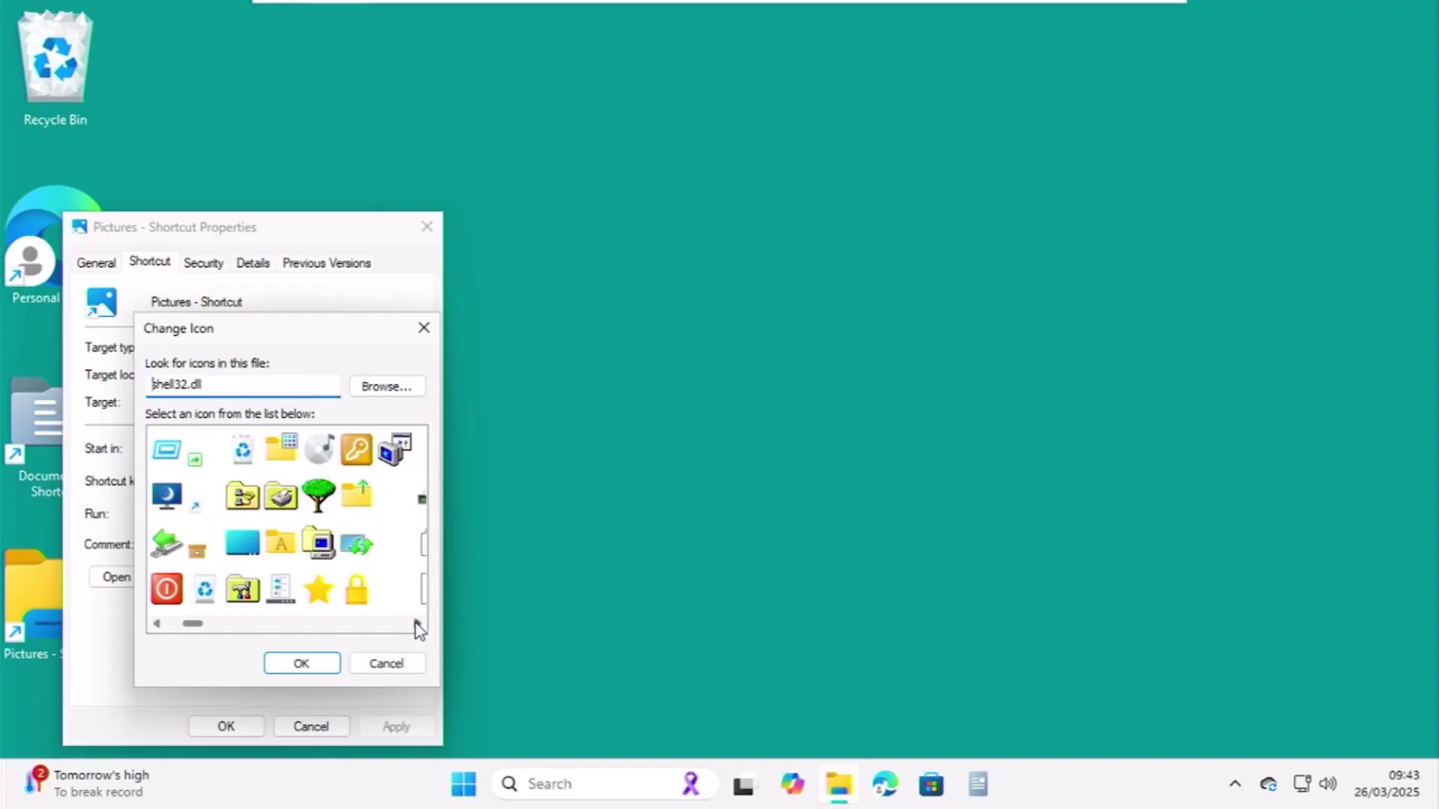
click(417, 623)
click(418, 625)
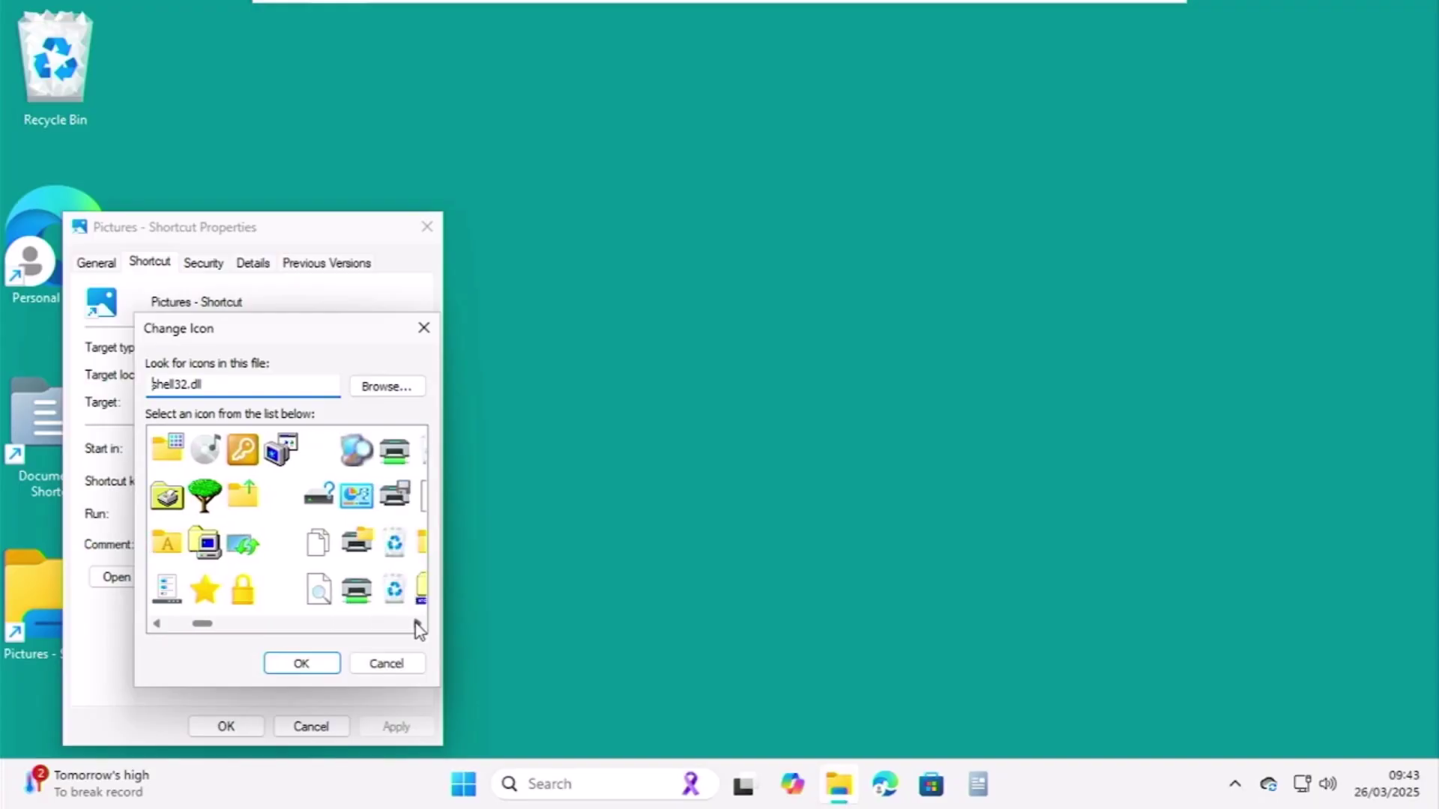
click(417, 624)
click(418, 625)
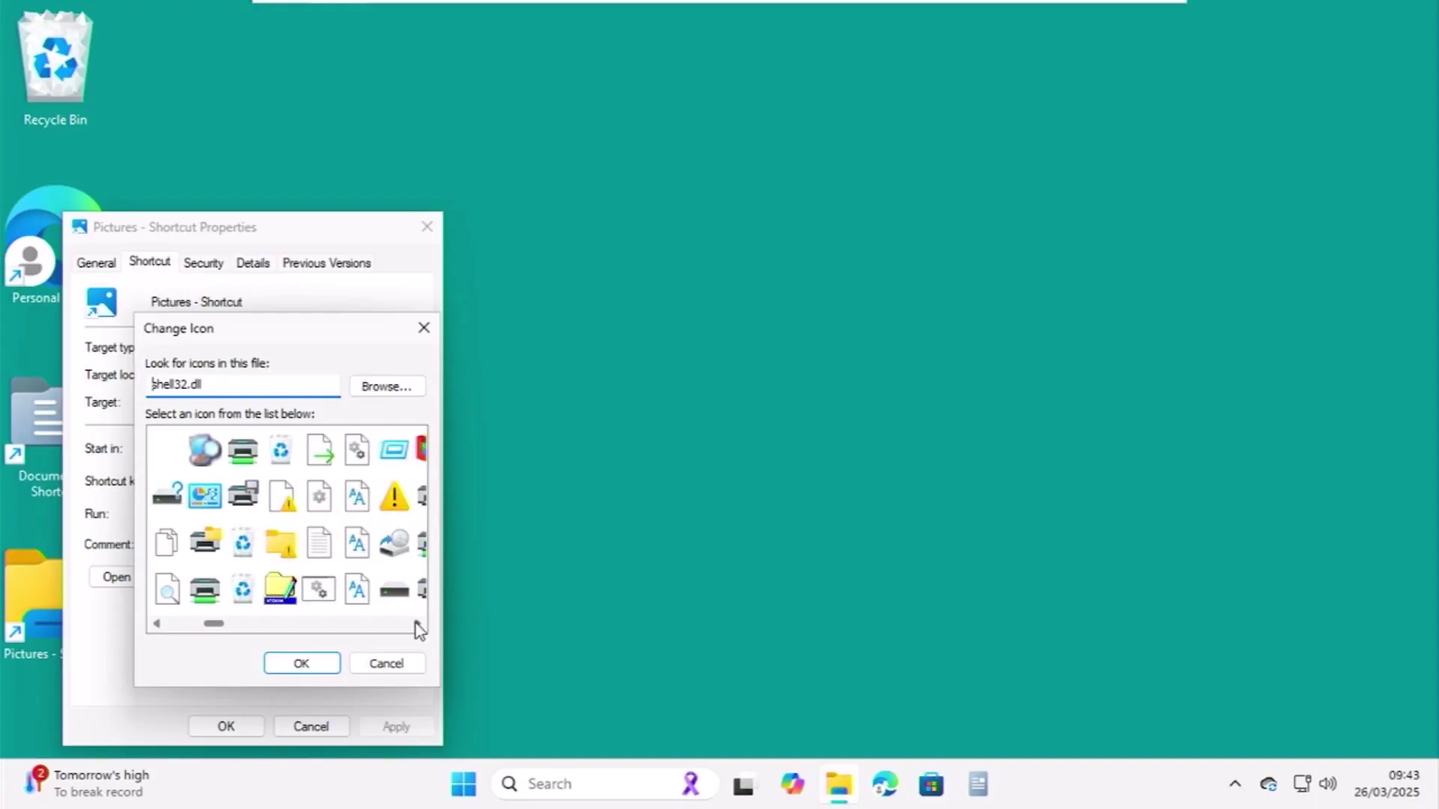
click(418, 625)
click(417, 625)
click(418, 625)
click(418, 625)
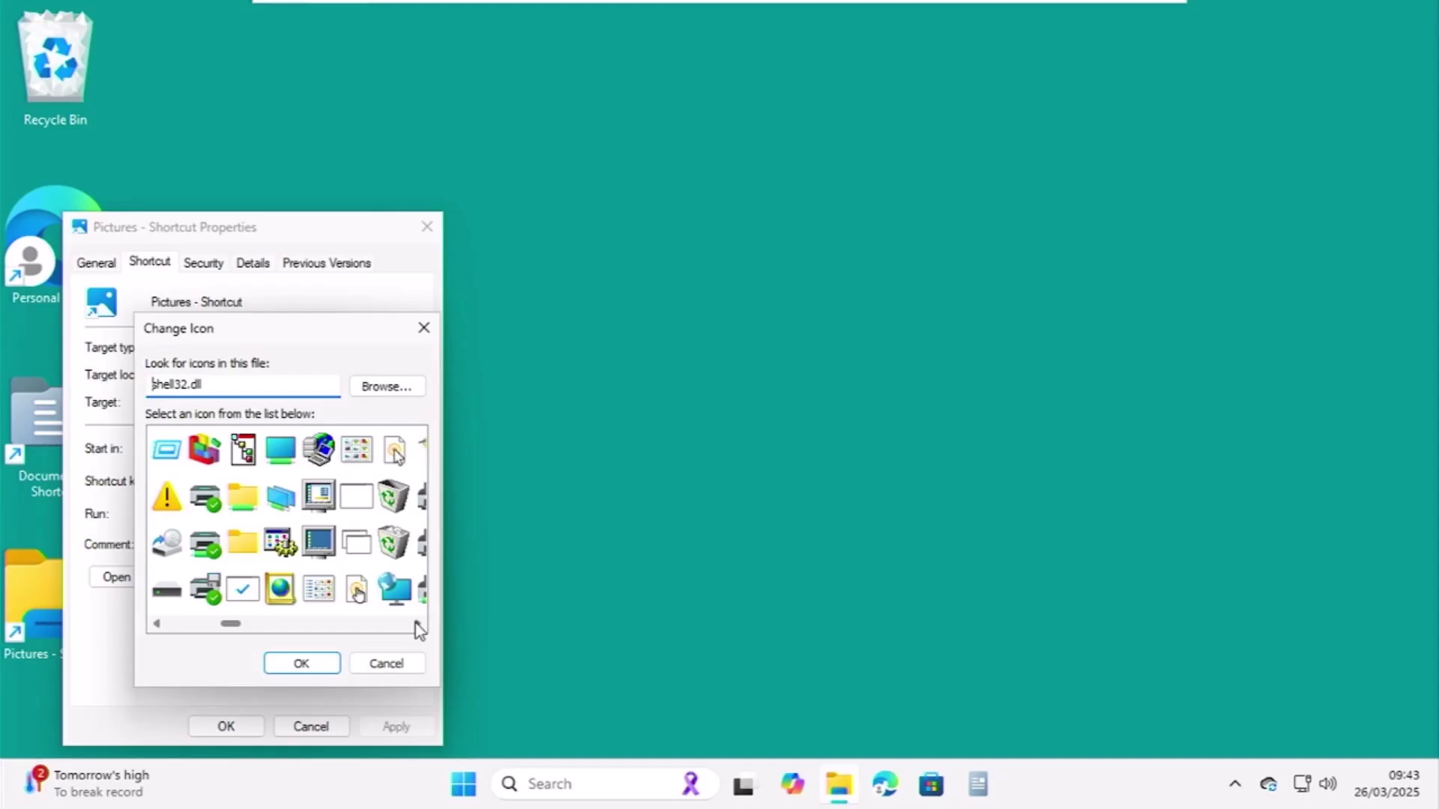
click(418, 626)
click(417, 625)
click(417, 625)
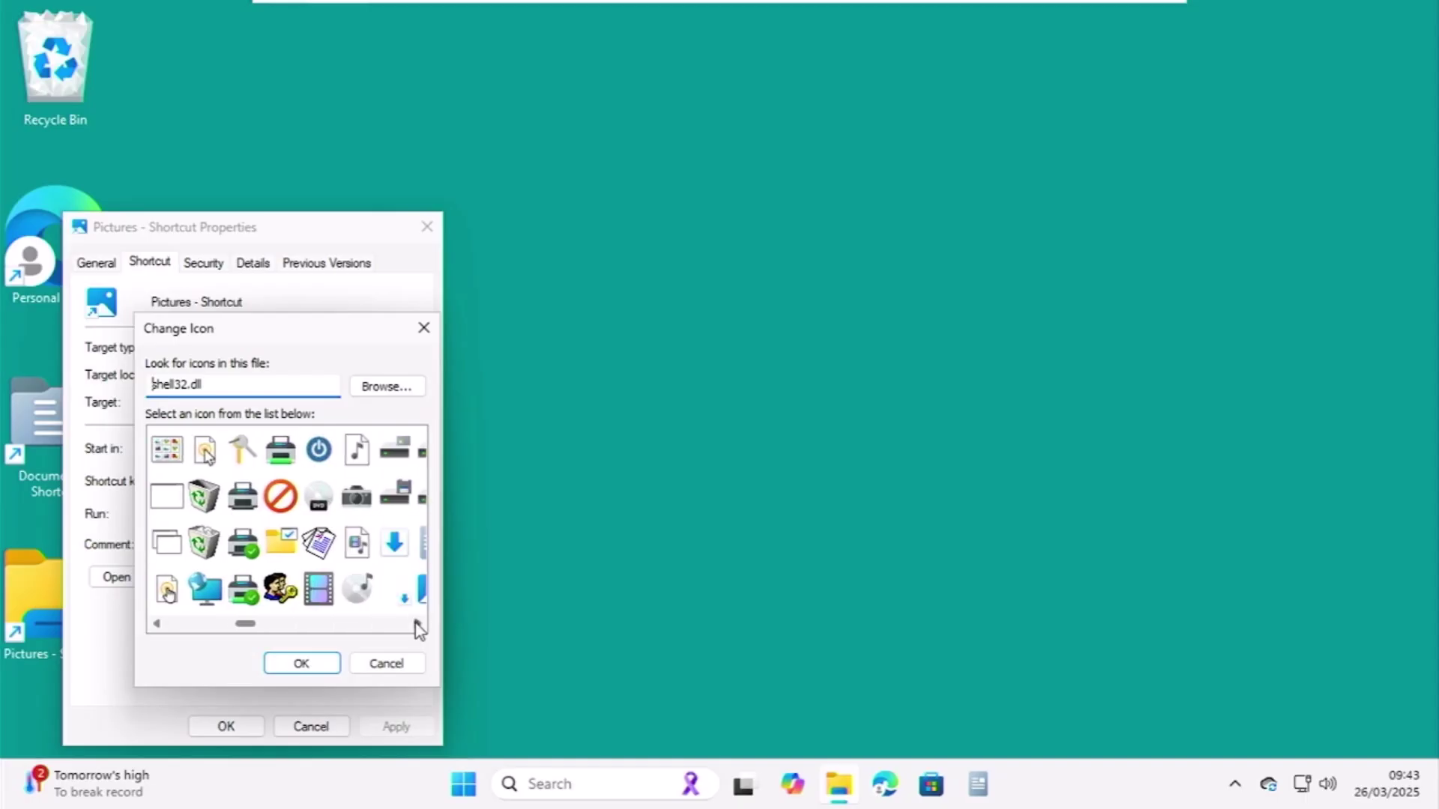
click(418, 625)
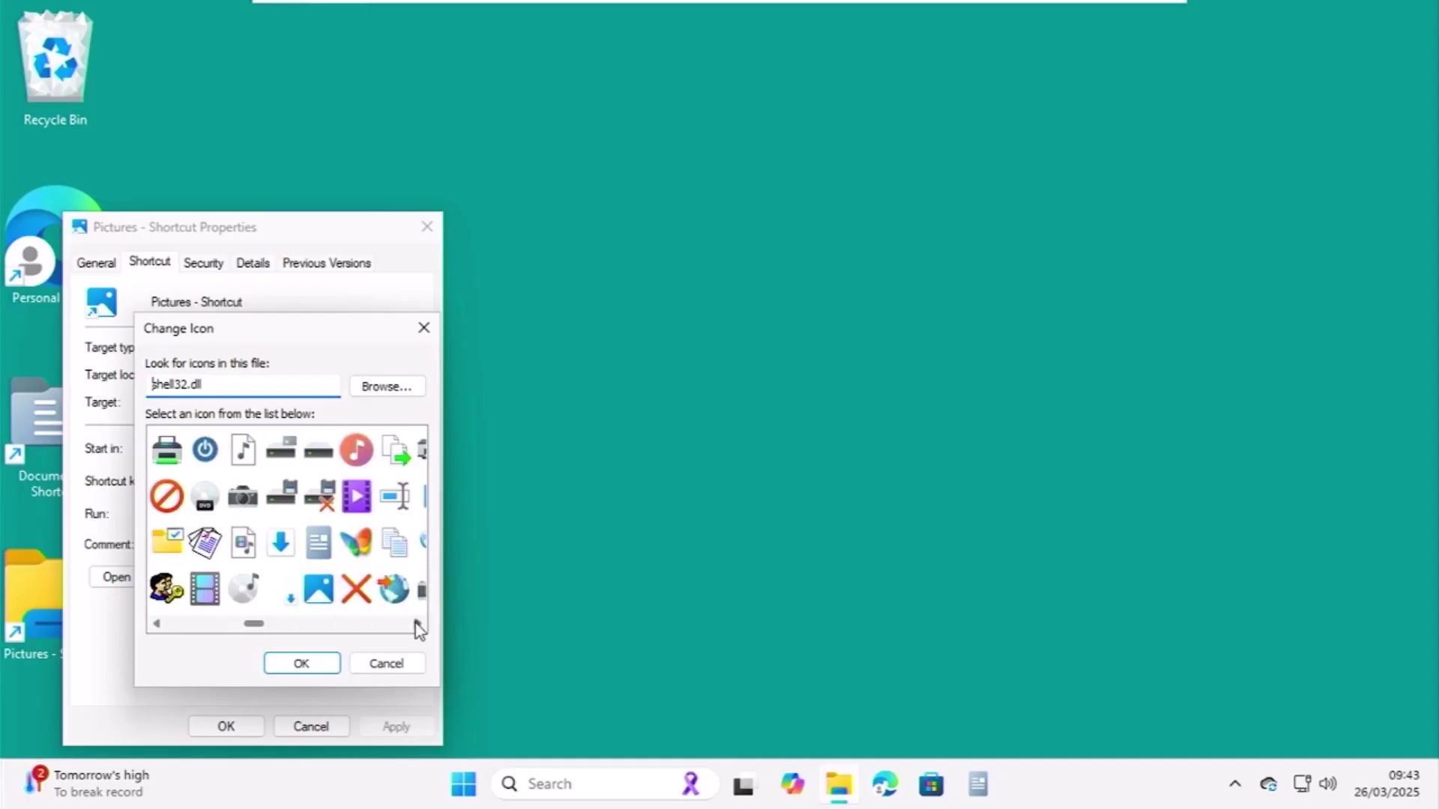
double_click(315, 602)
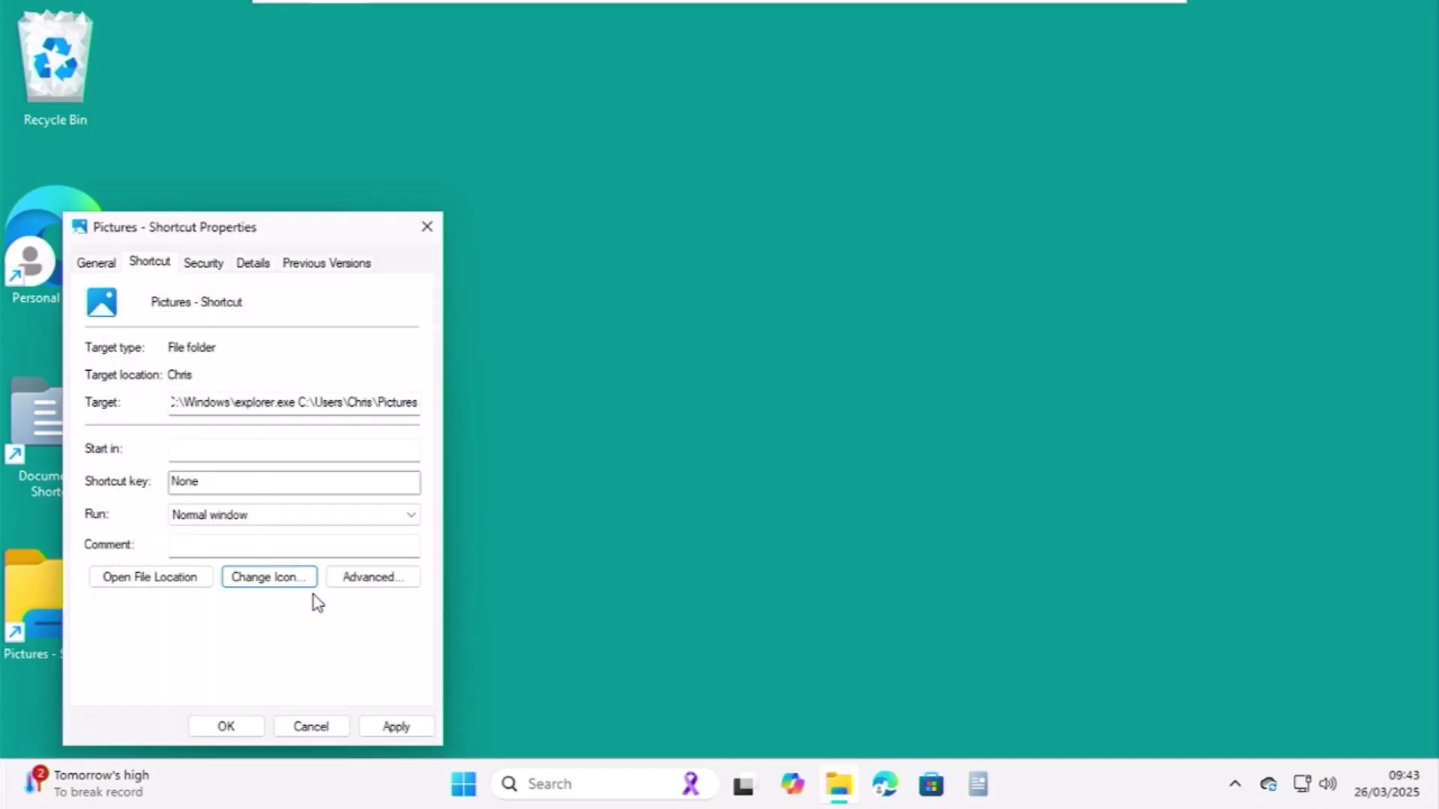
click(394, 726)
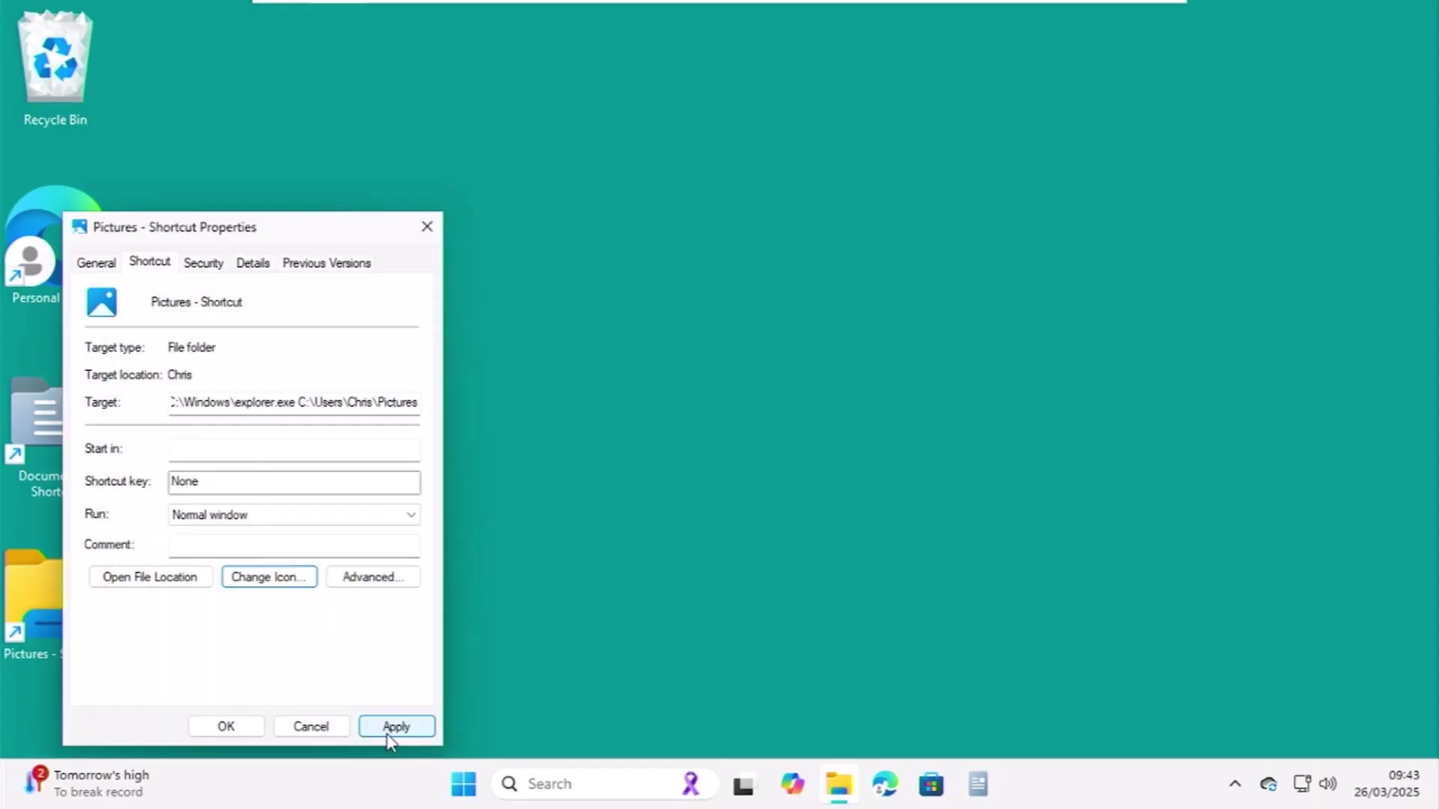
click(227, 728)
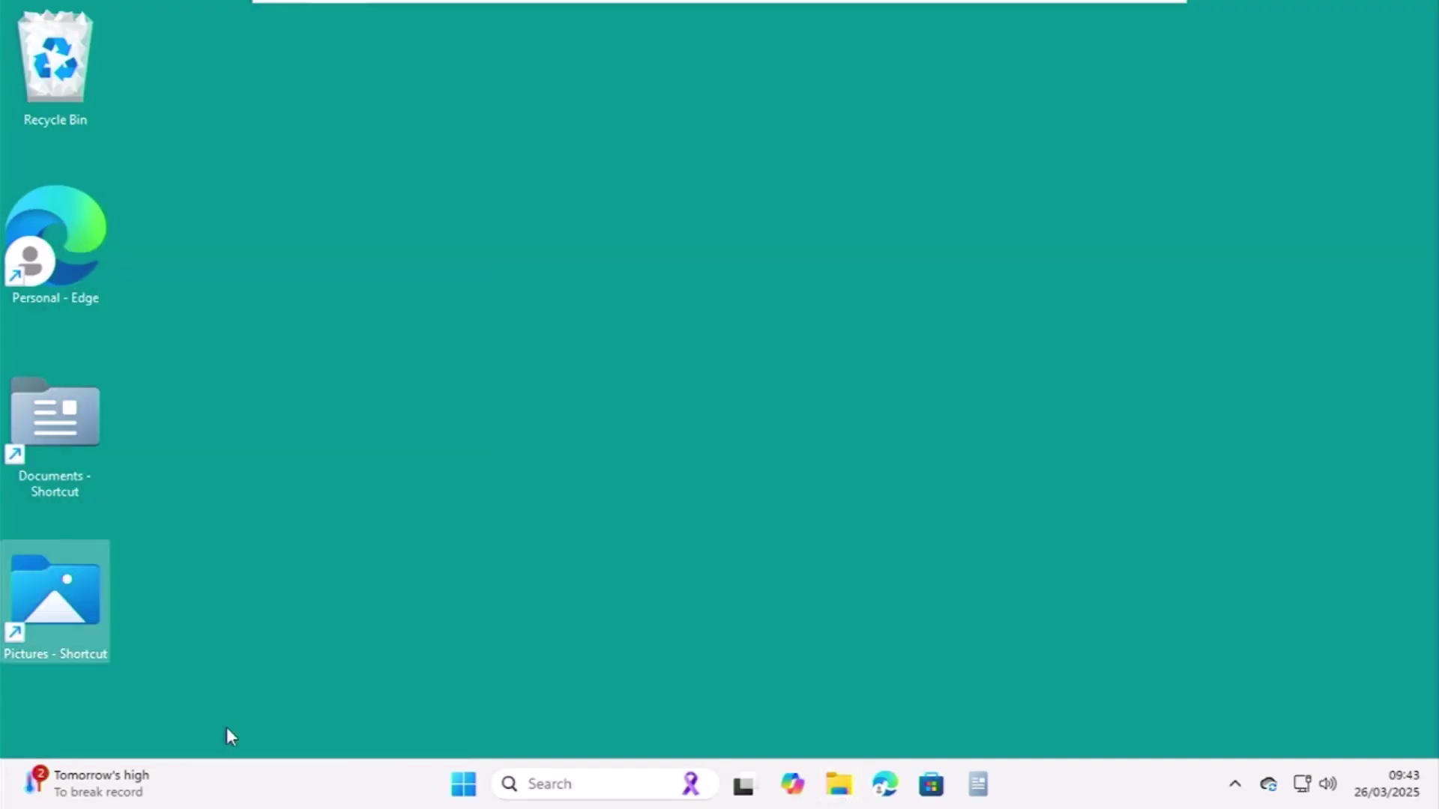
- Pin the blue-icon Pictures shortcut to the taskbar and open the folder from that new pin
right_click(62, 601)
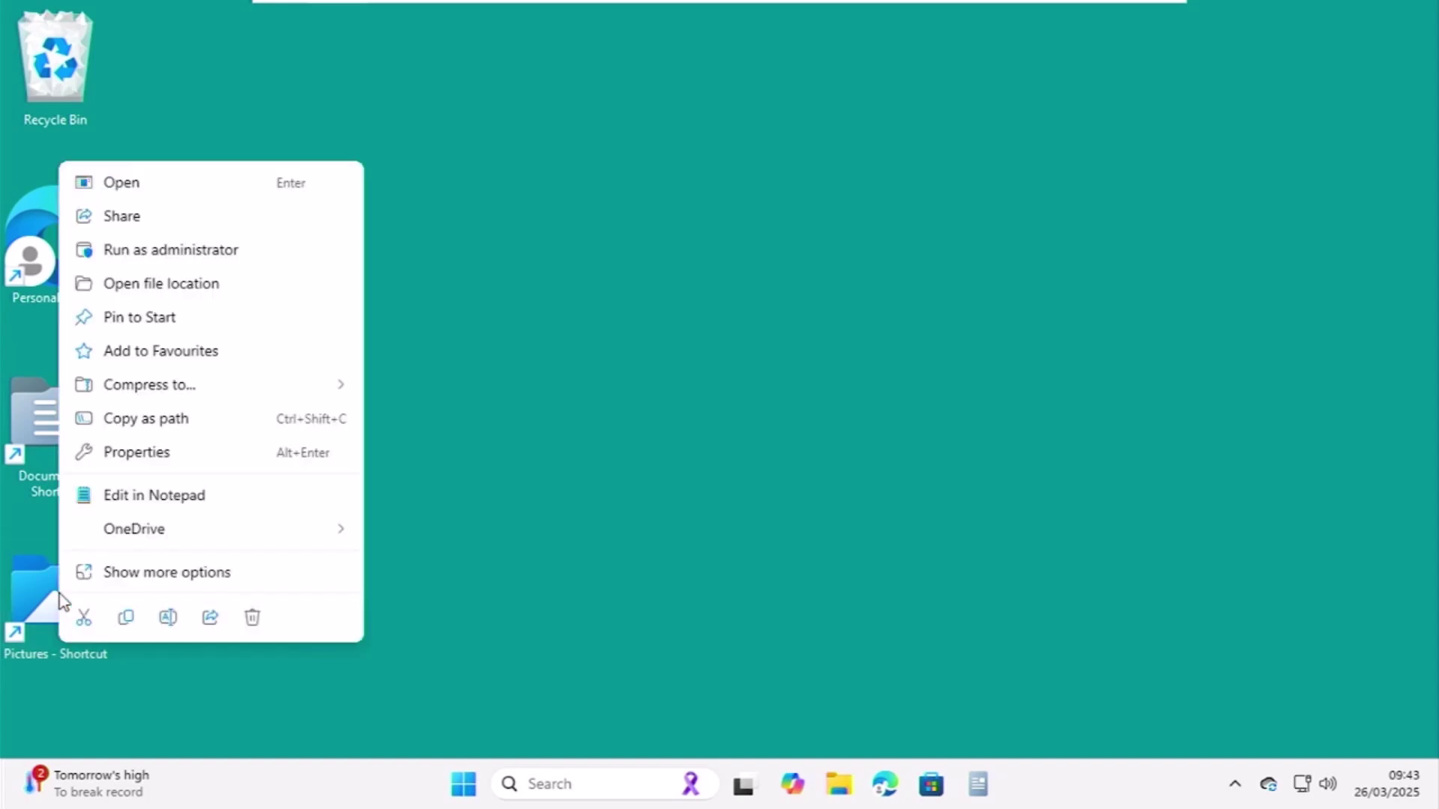
click(109, 579)
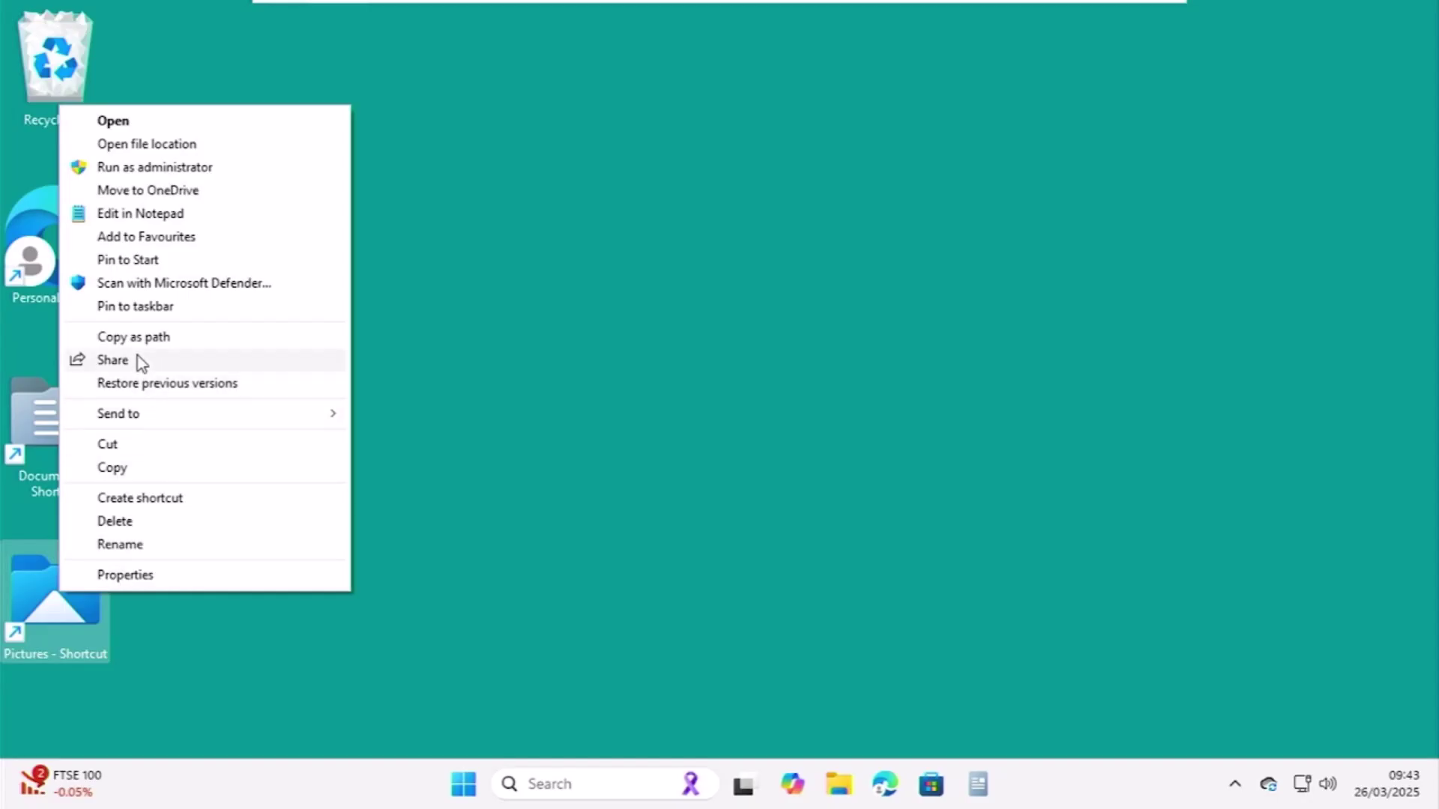
click(142, 308)
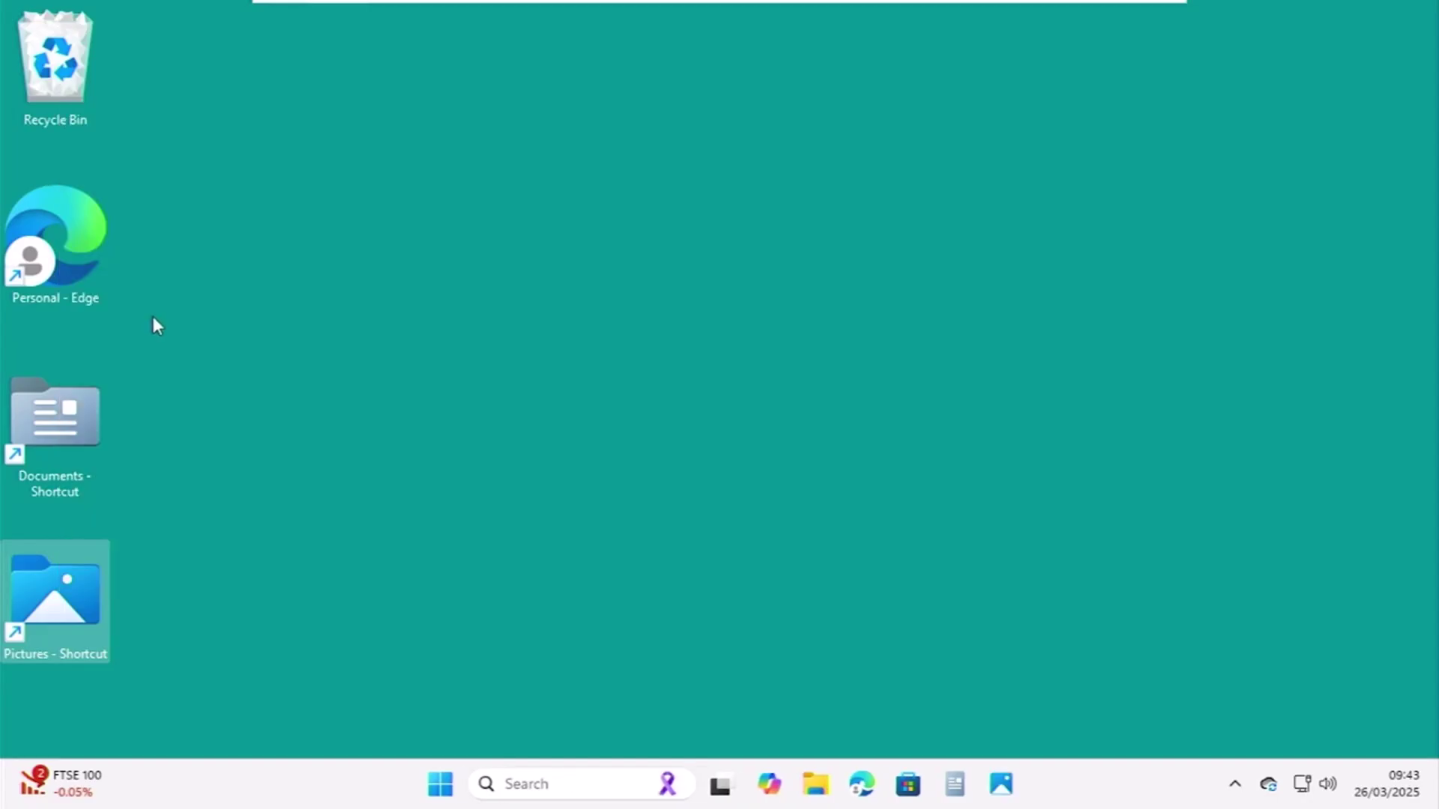
click(1002, 786)
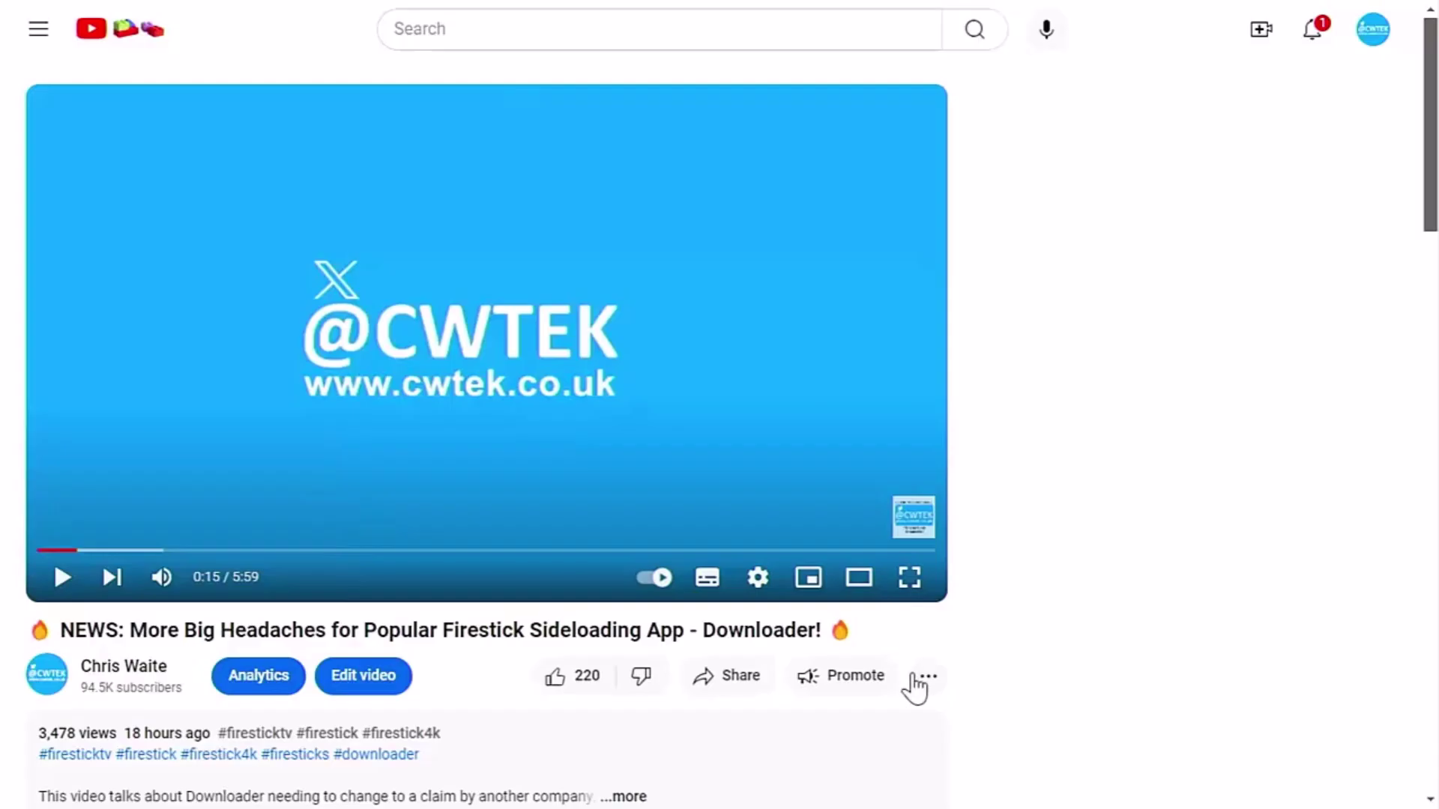
- Preview a £75.00 Super Thanks without buying, then expand the full video description
click(928, 680)
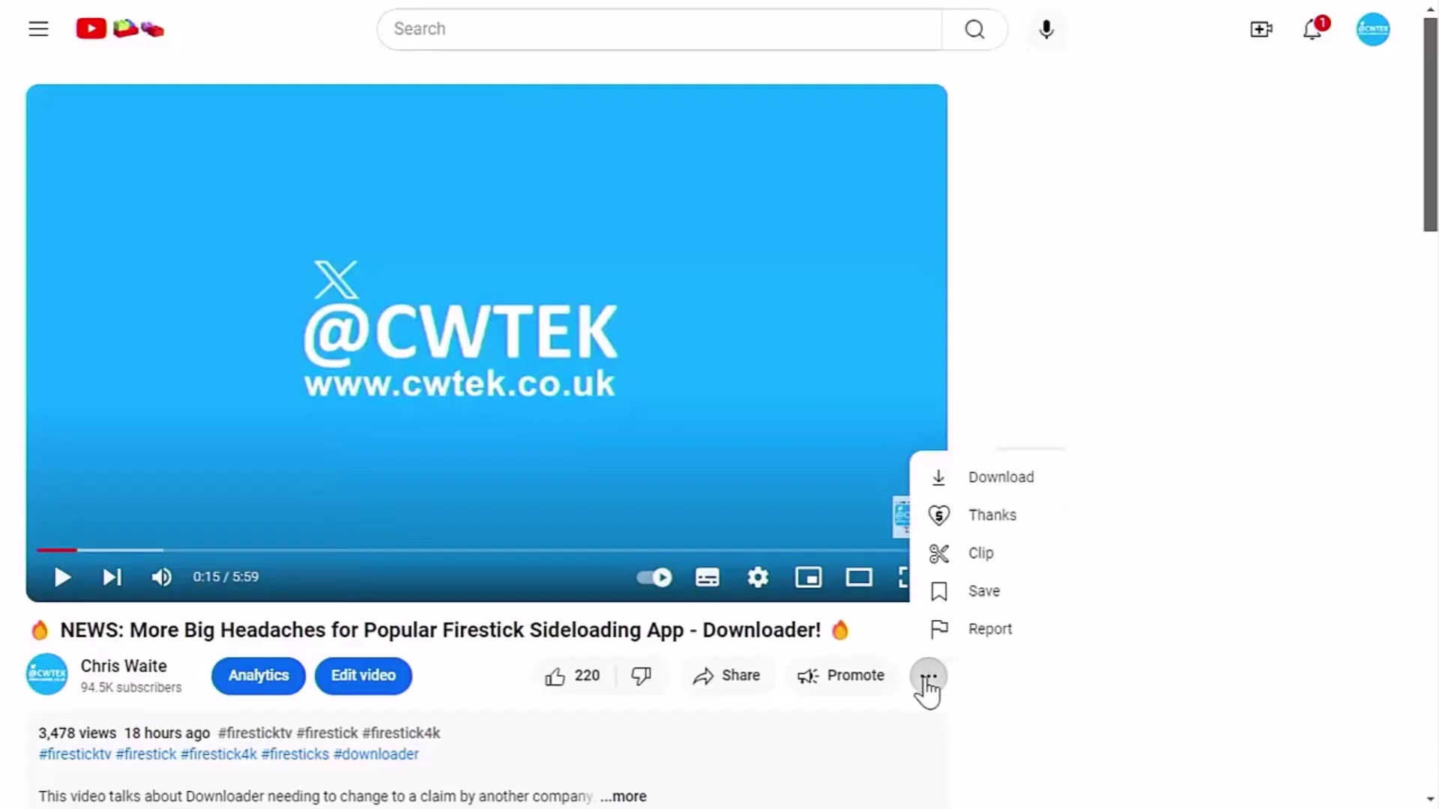
click(994, 519)
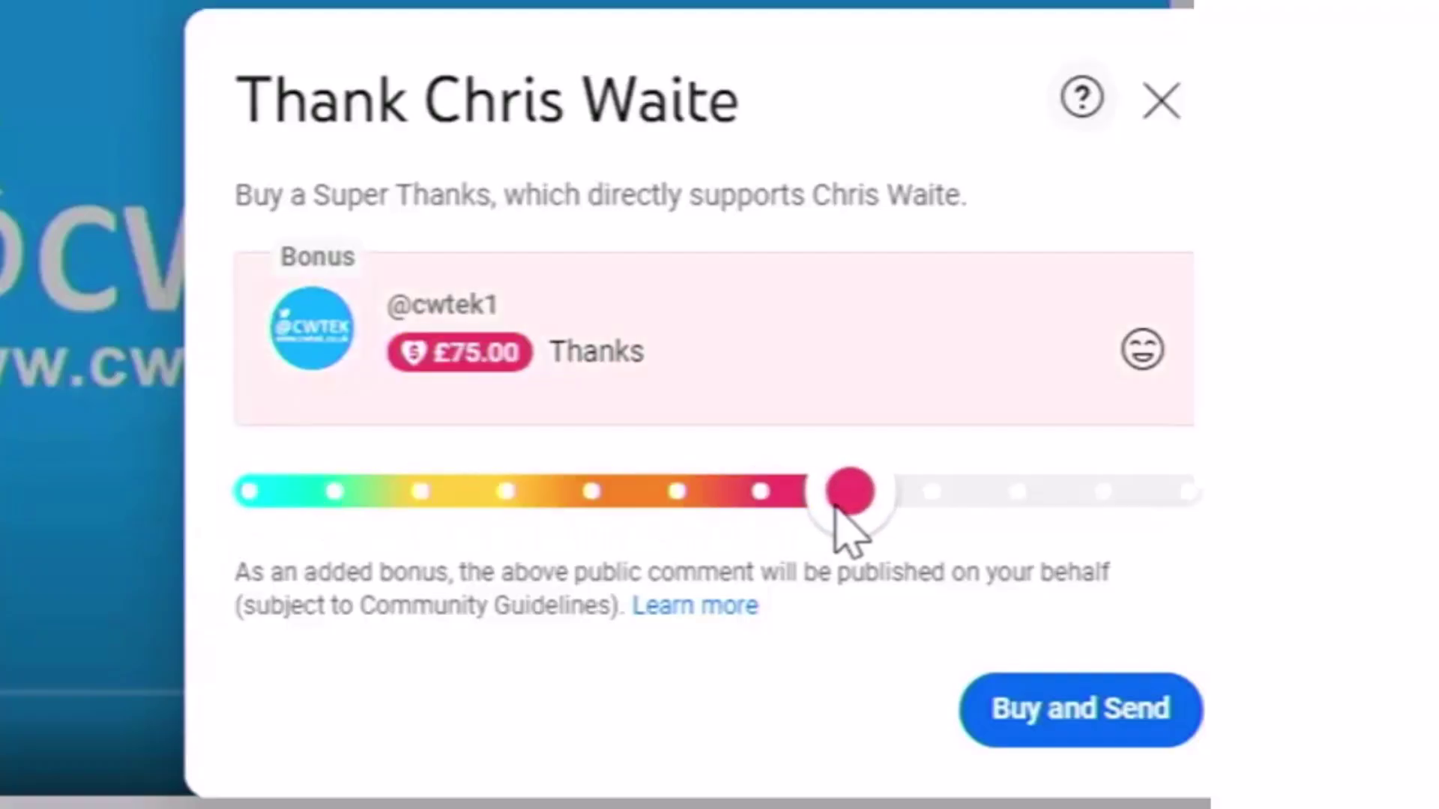
drag(256, 495, 851, 495)
click(1160, 101)
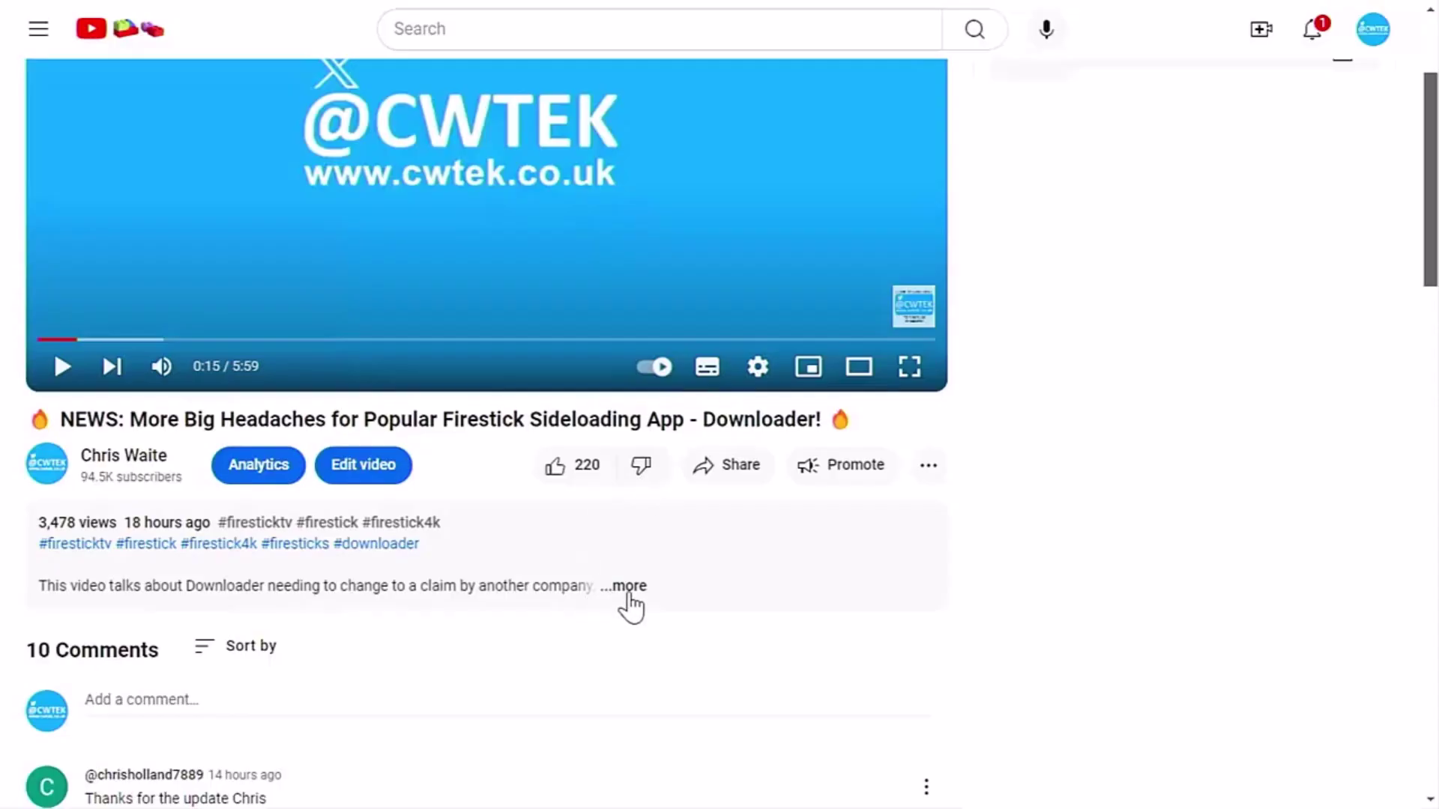
click(626, 587)
scroll(635, 596, down, 3)
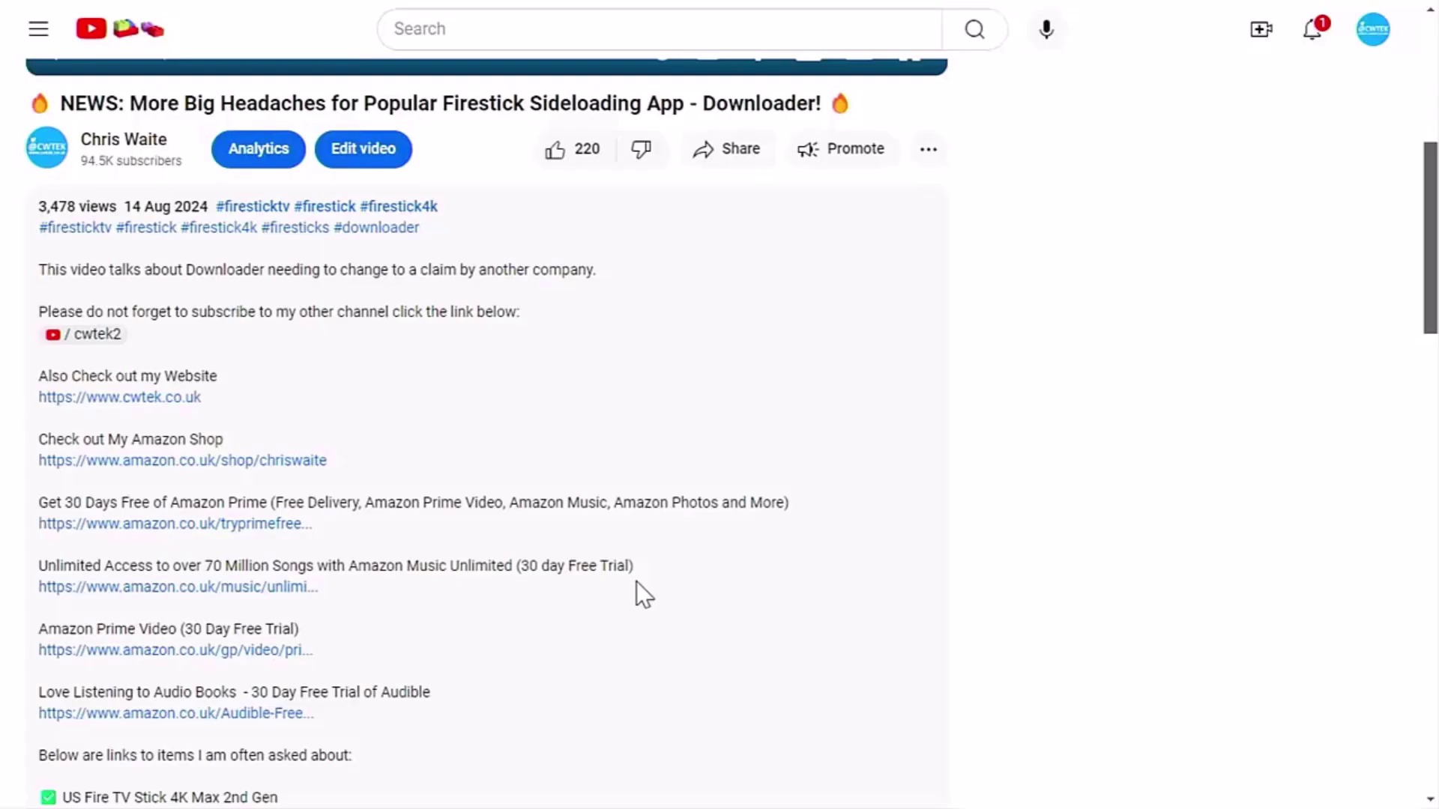
scroll(637, 583, down, 1)
scroll(636, 583, down, 1)
scroll(636, 582, down, 1)
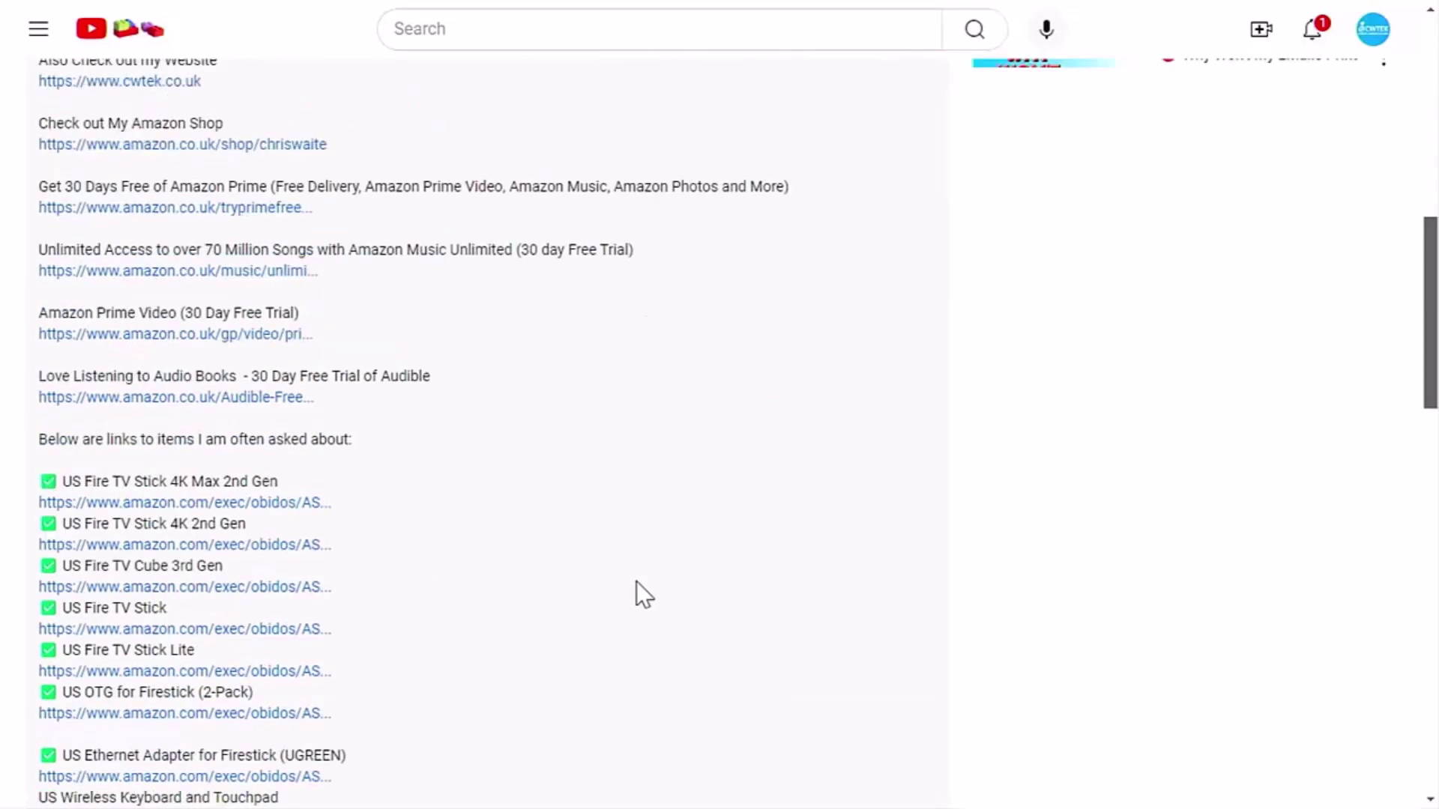
scroll(636, 582, up, 1)
scroll(636, 583, up, 1)
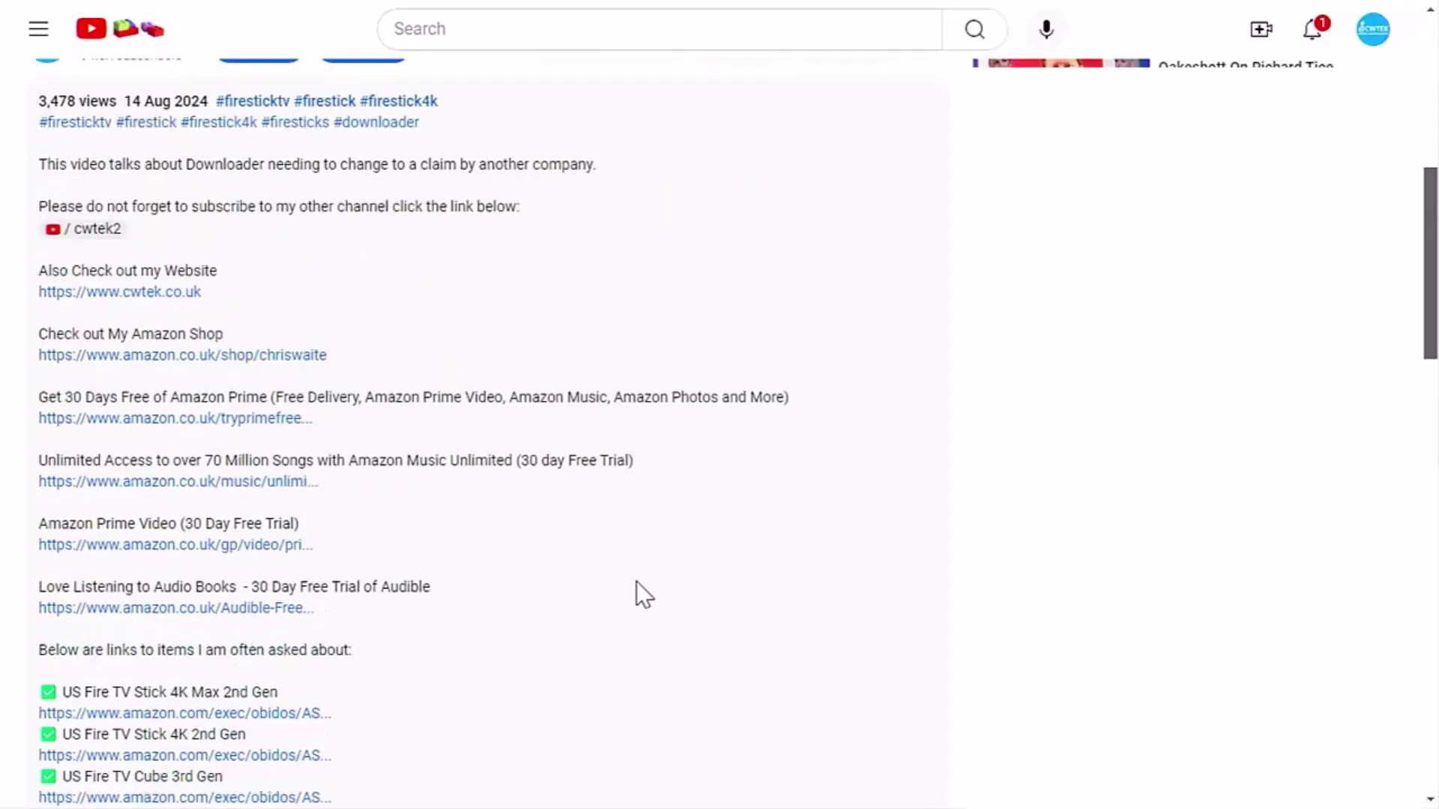
scroll(637, 580, up, 1)
scroll(636, 580, up, 3)
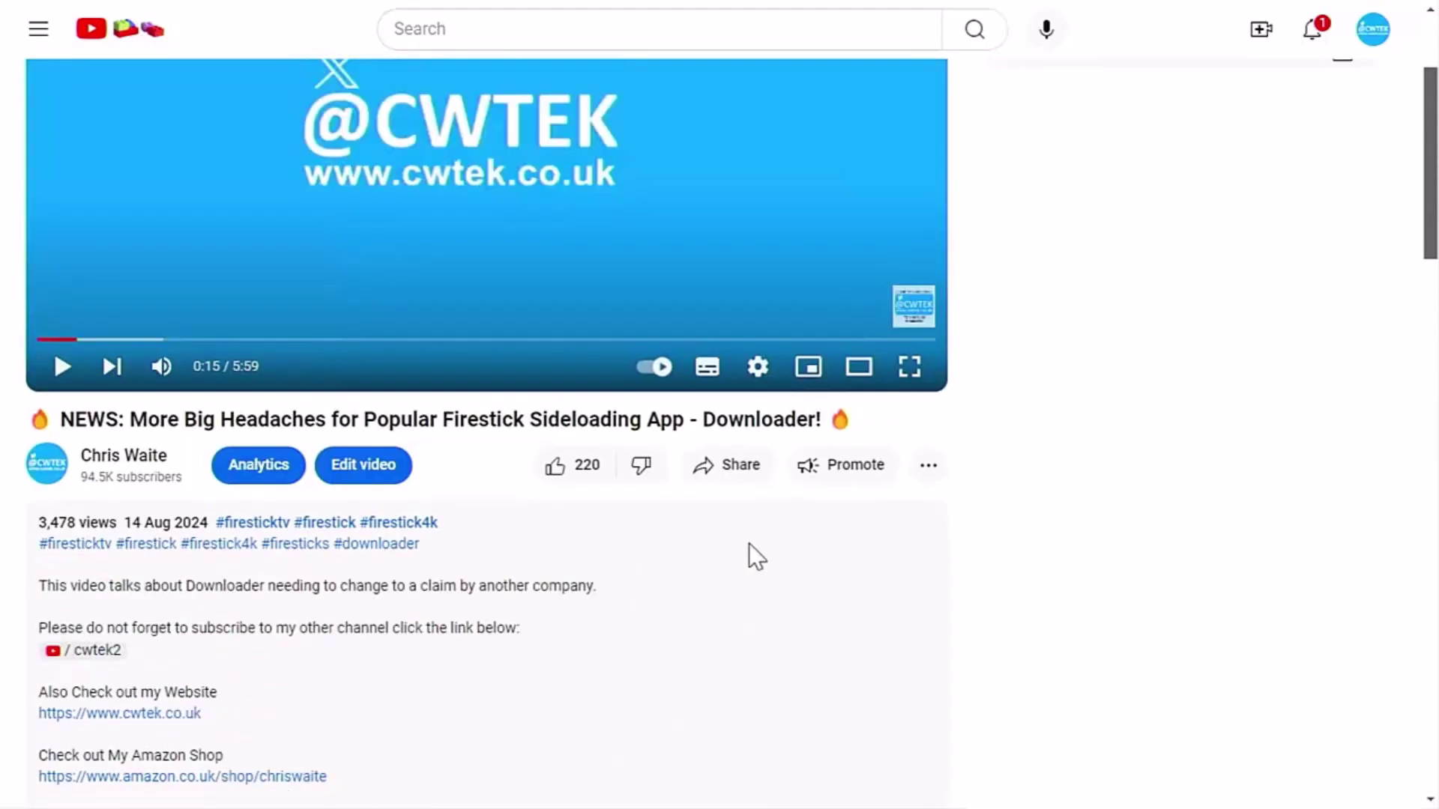
- Preview a £15.00 Super Thanks for the creator and close it without buying
click(924, 468)
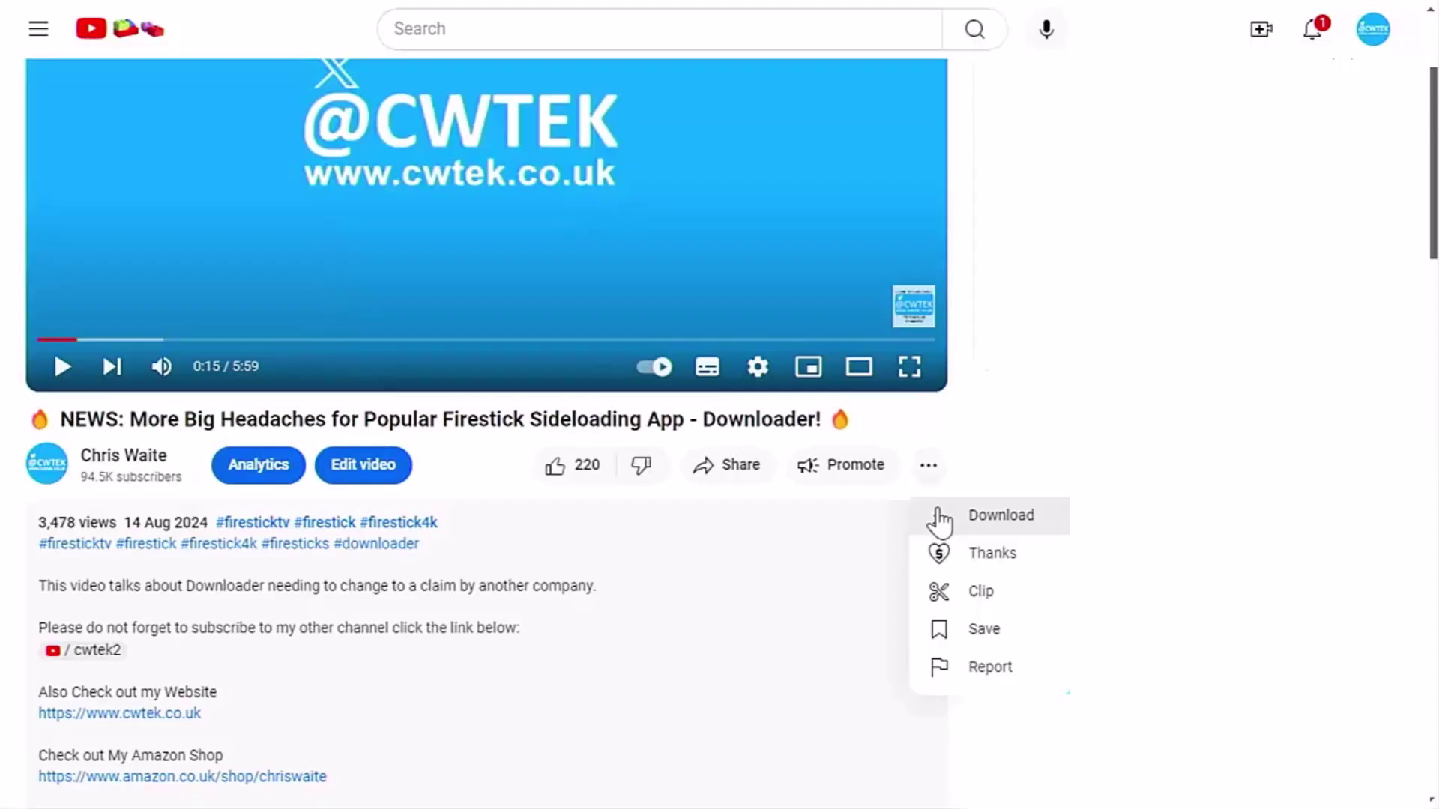
click(967, 557)
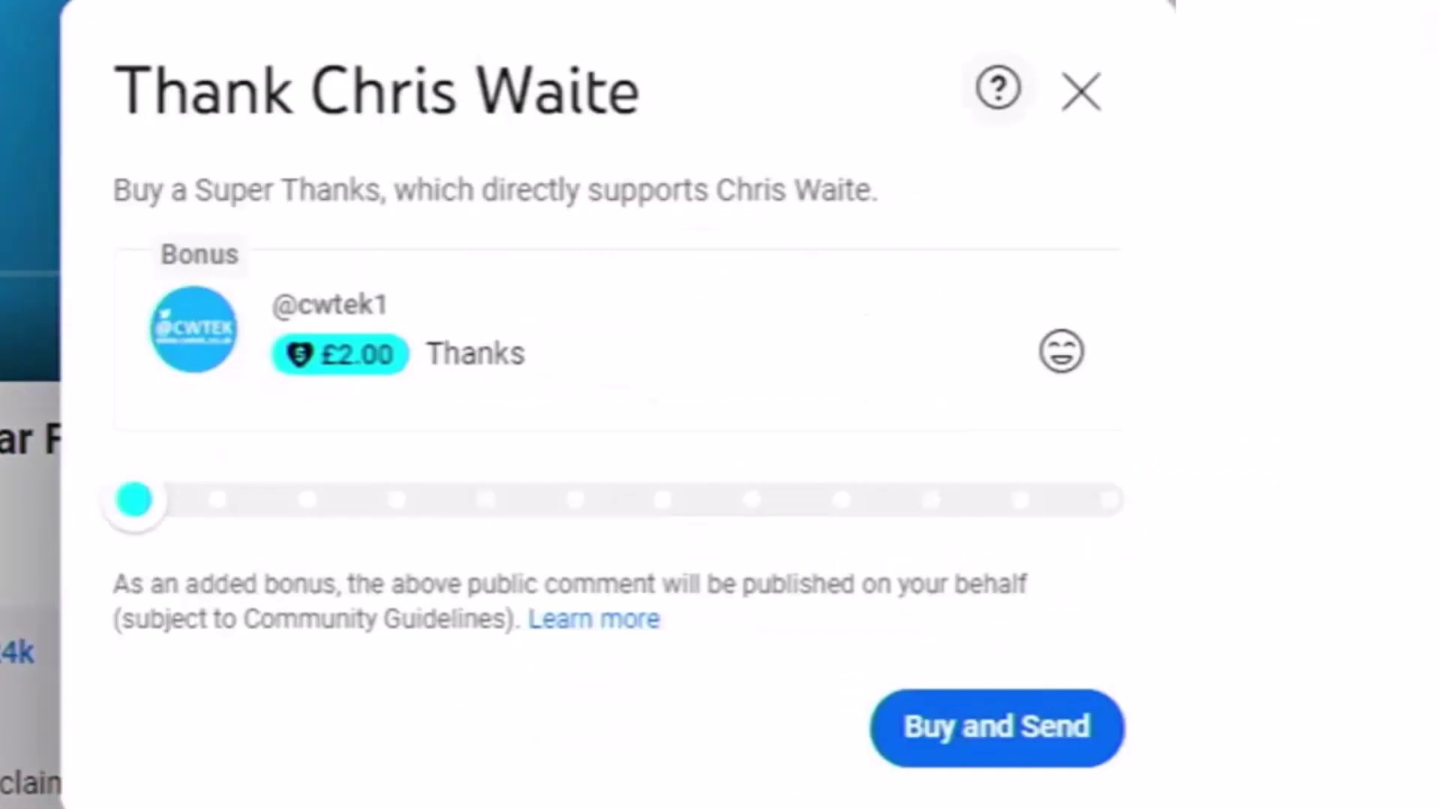
drag(147, 509, 442, 508)
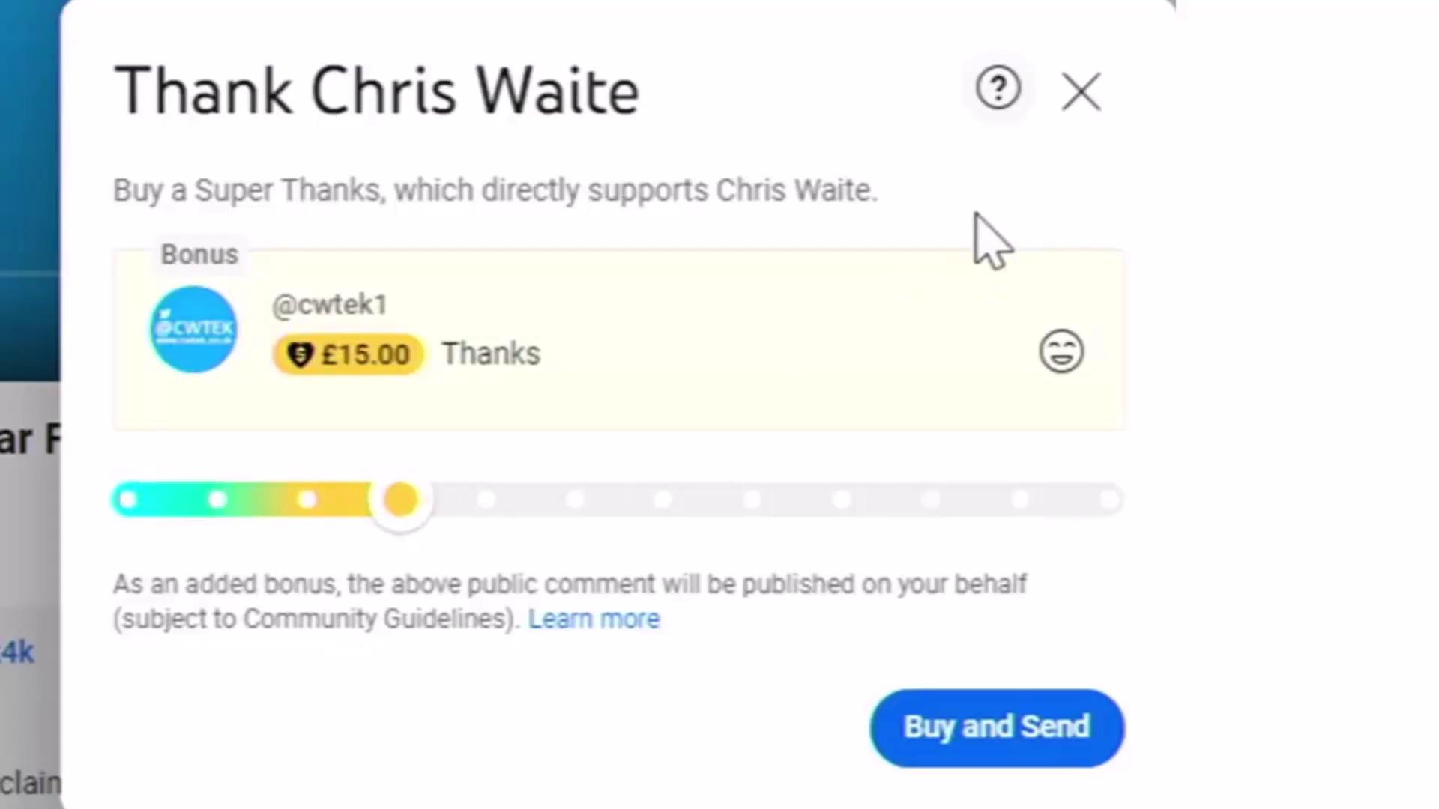
click(1080, 91)
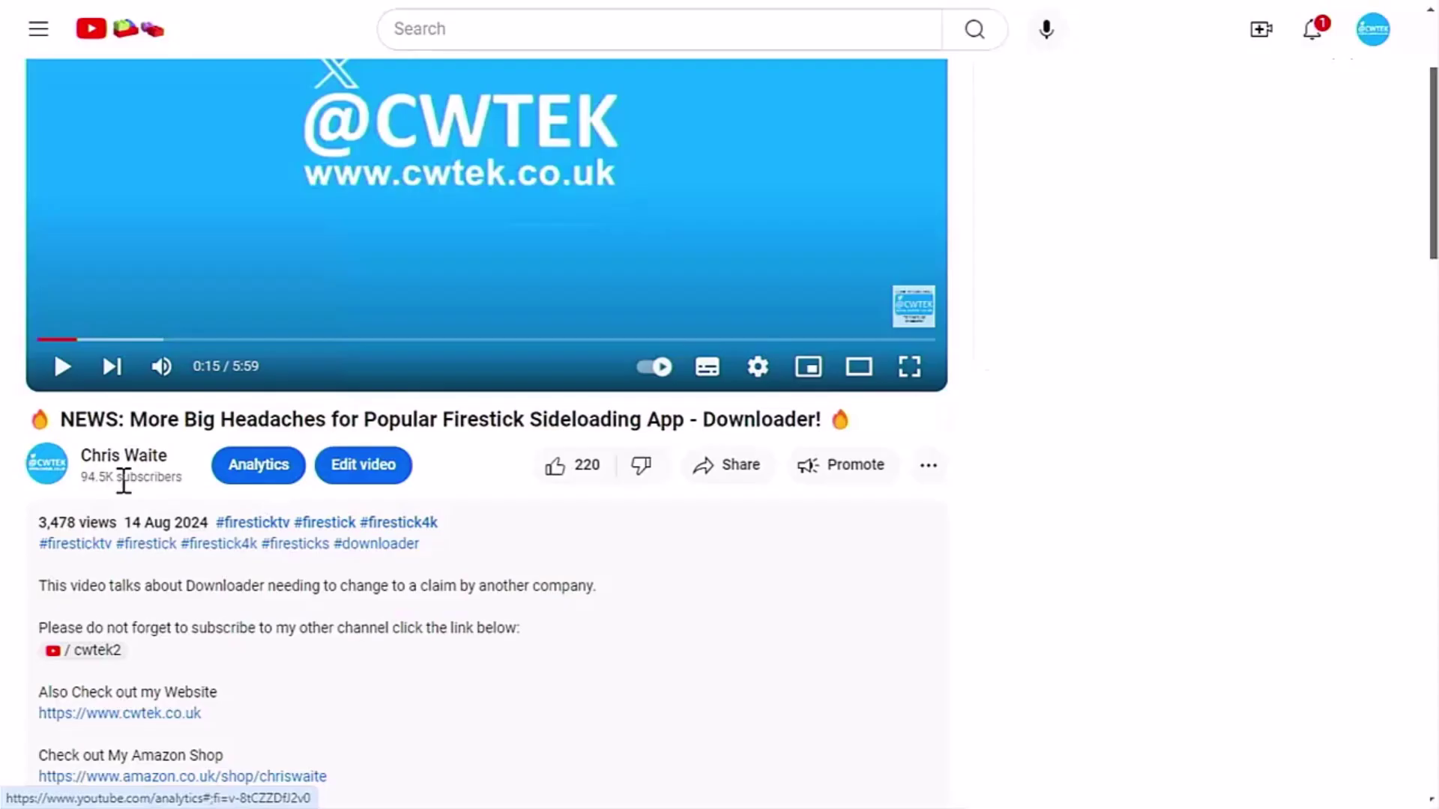
click(60, 481)
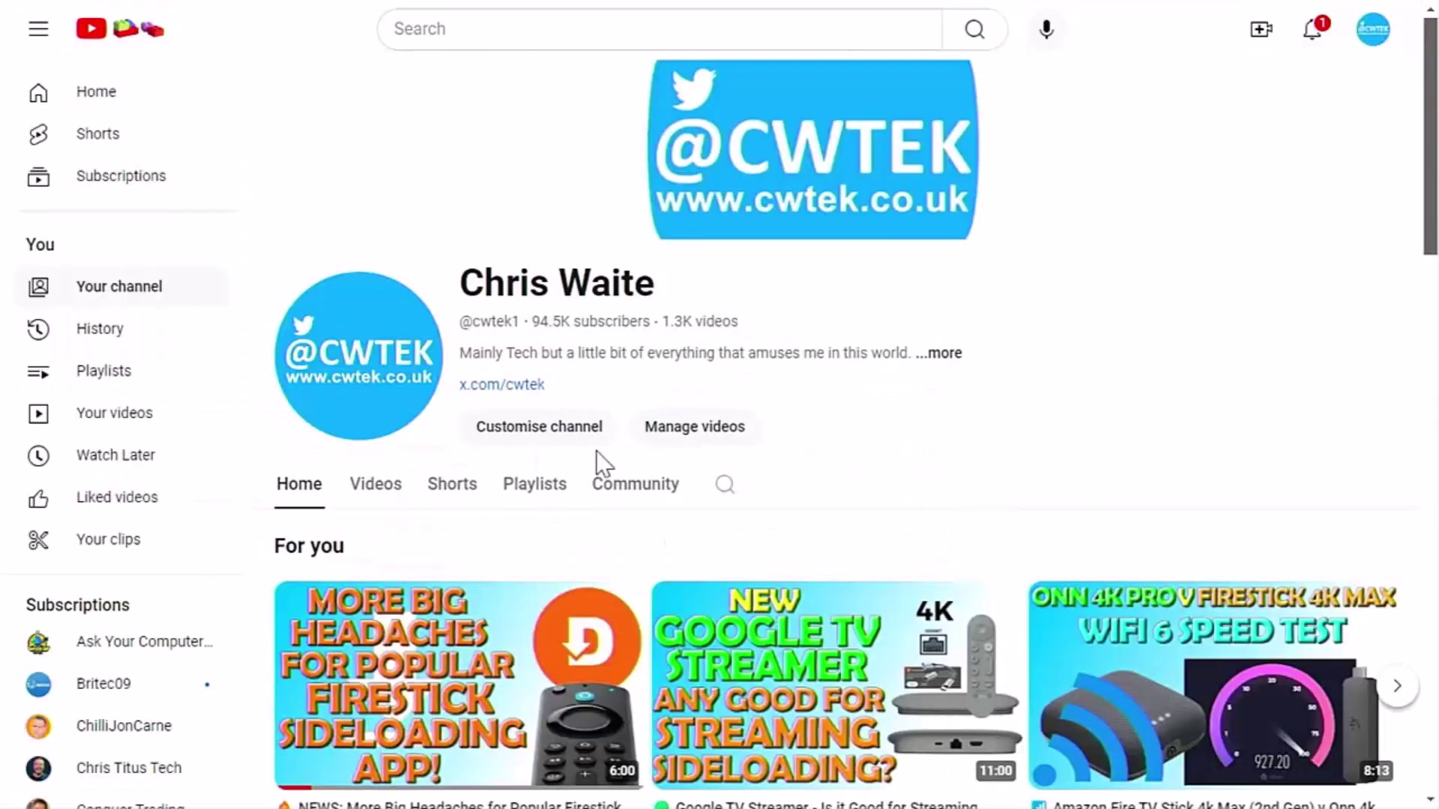
scroll(776, 466, down, 1)
scroll(779, 469, down, 2)
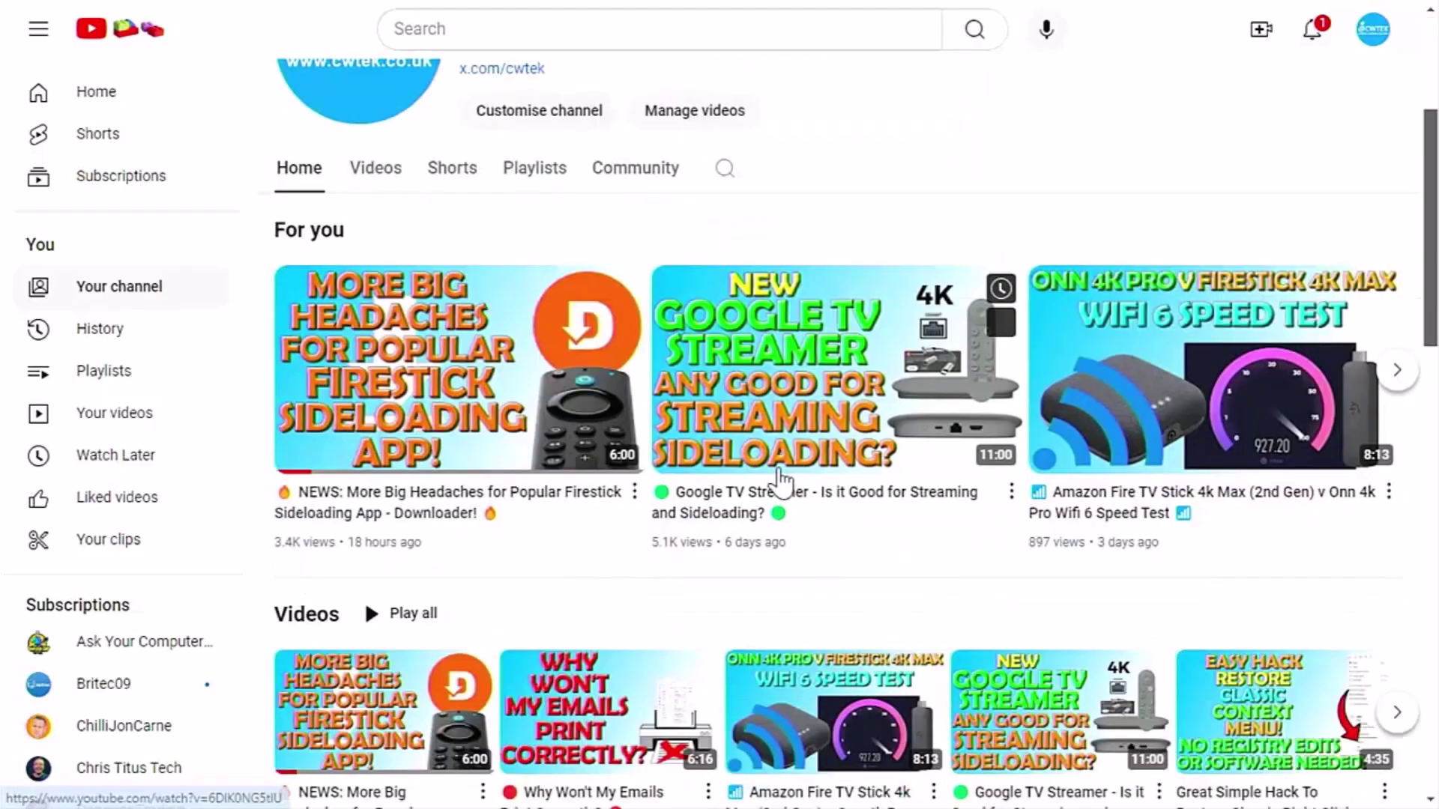
scroll(778, 482, down, 1)
scroll(780, 482, down, 1)
scroll(779, 484, down, 1)
scroll(778, 481, down, 1)
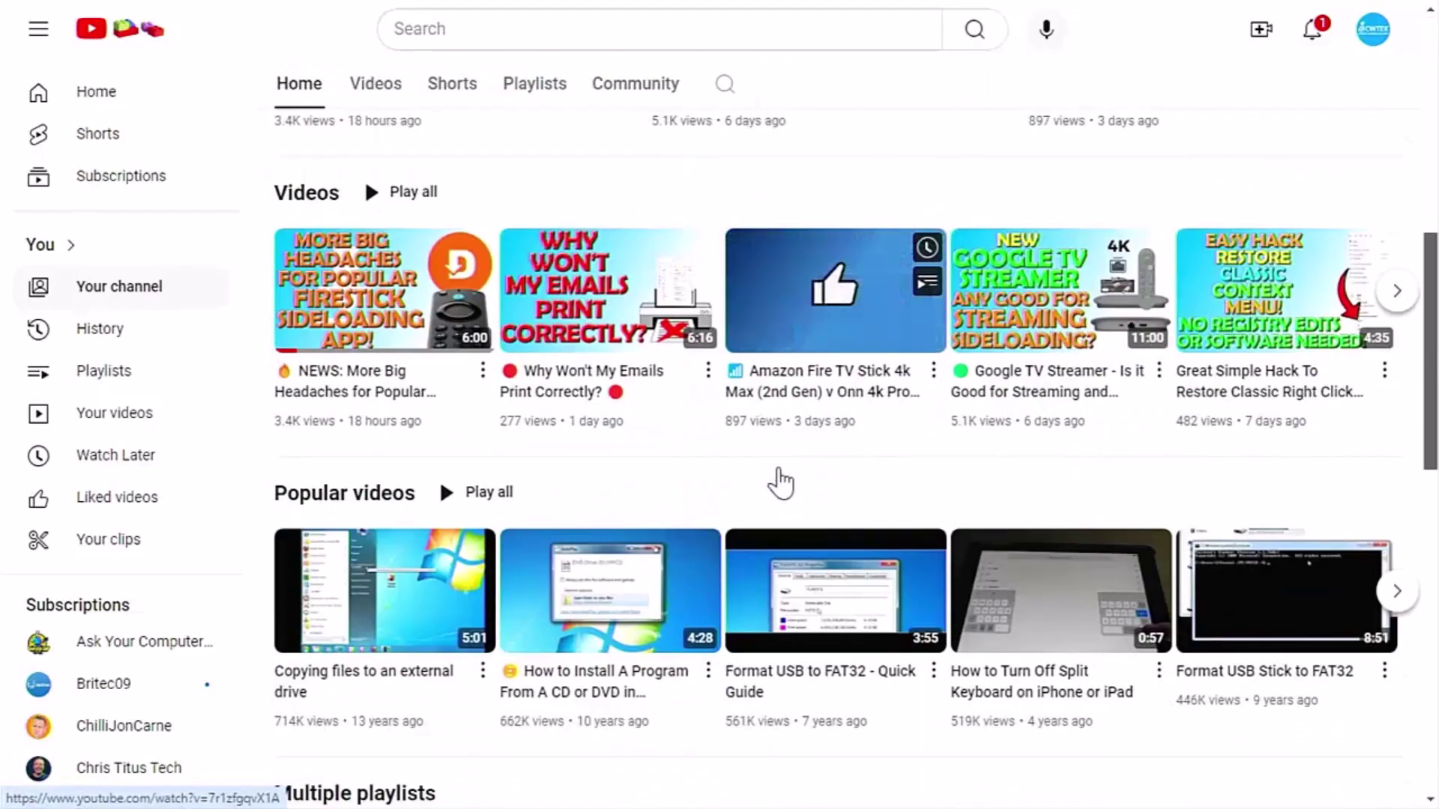
scroll(779, 481, down, 1)
scroll(779, 481, down, 2)
scroll(780, 481, down, 1)
scroll(778, 466, down, 1)
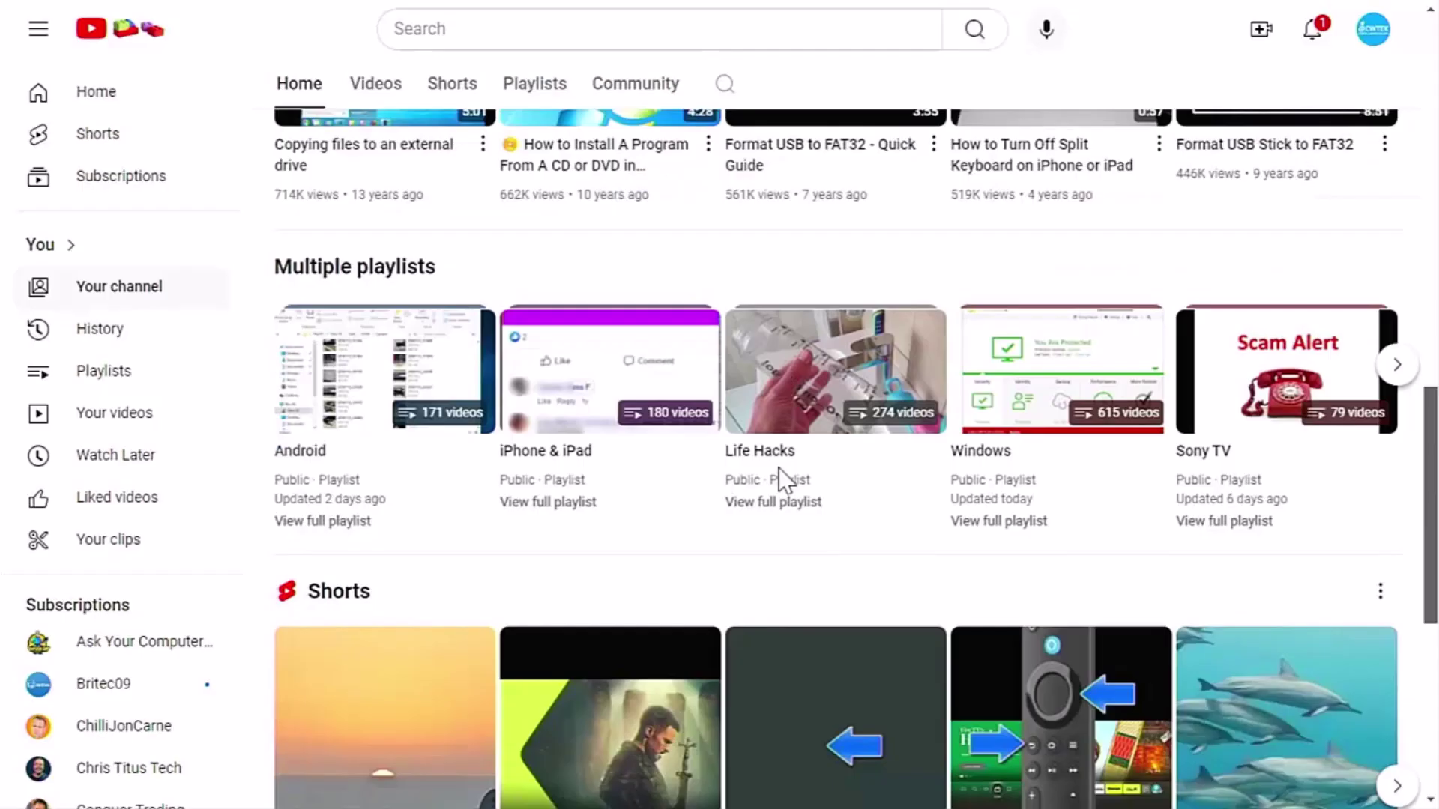
scroll(778, 482, down, 2)
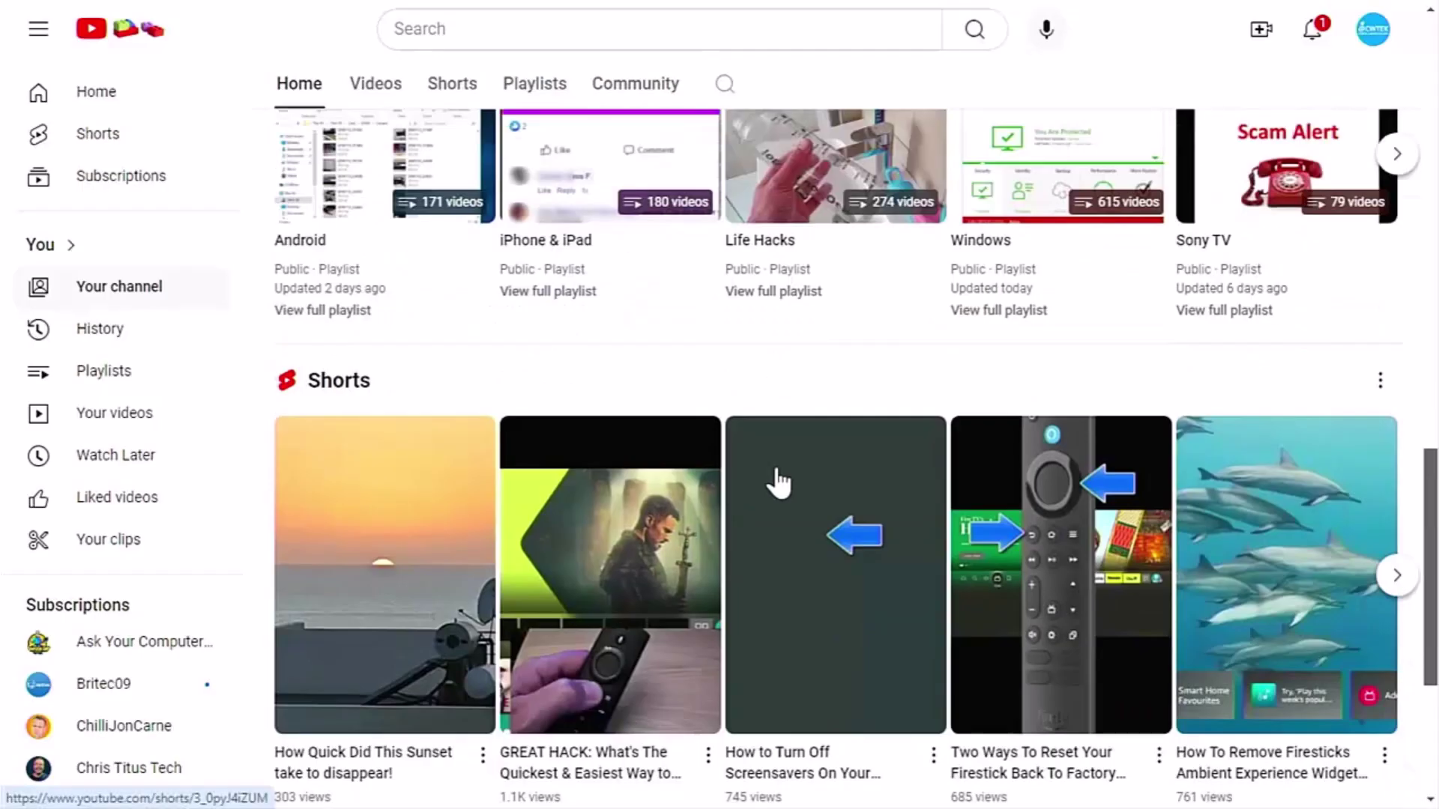
scroll(780, 481, down, 2)
scroll(779, 482, down, 1)
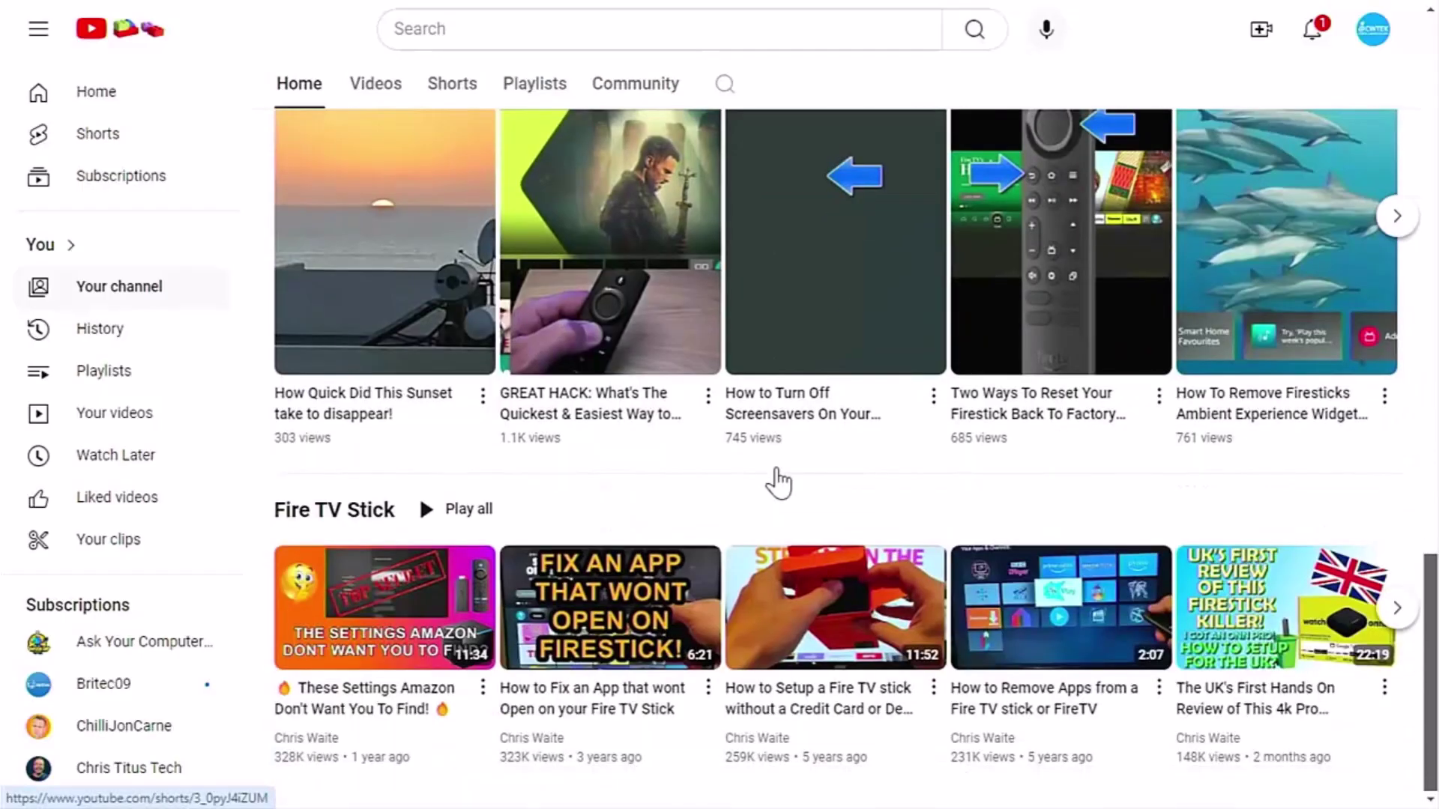
scroll(777, 473, up, 3)
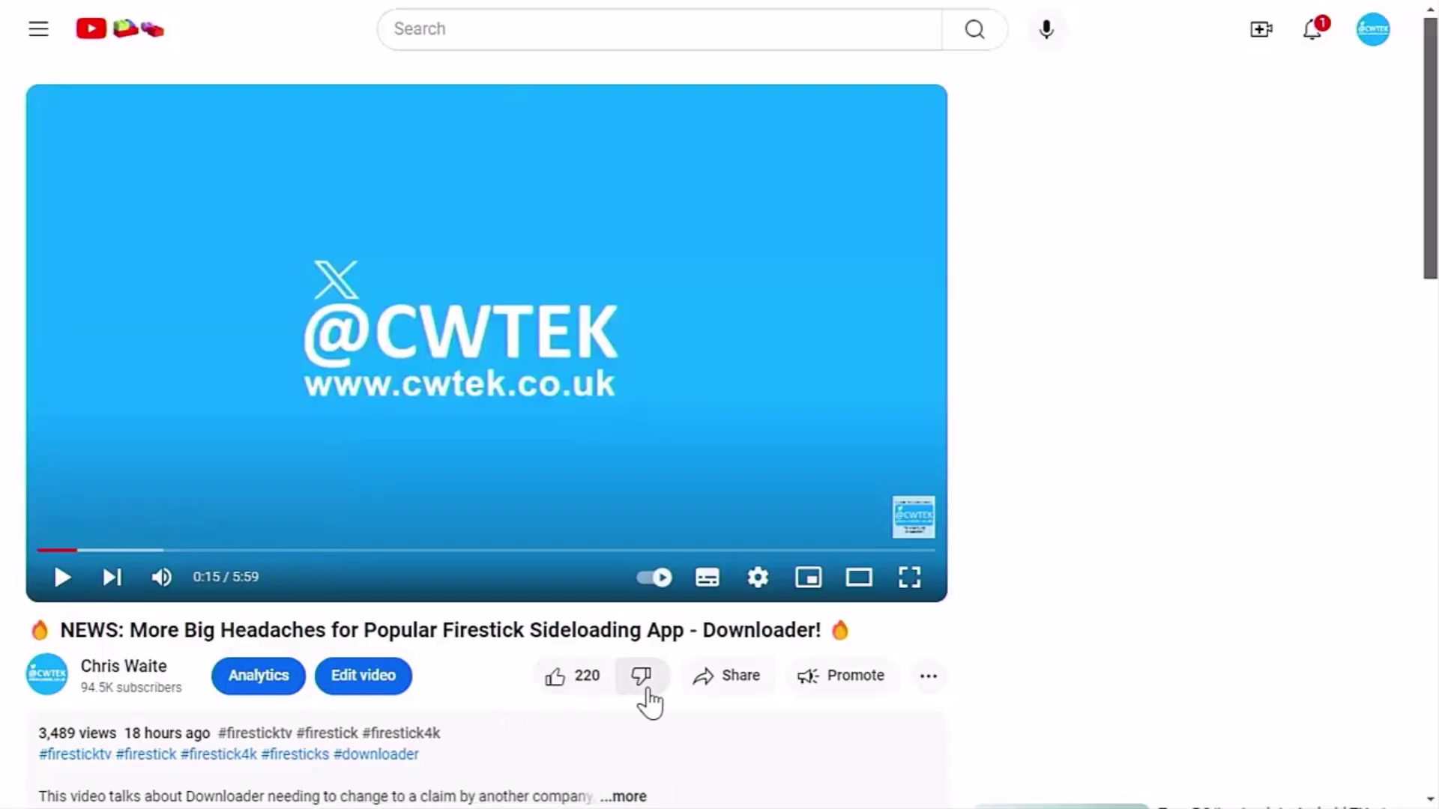
- Show the share dialog with the short link for the Firestick Downloader news video
click(694, 690)
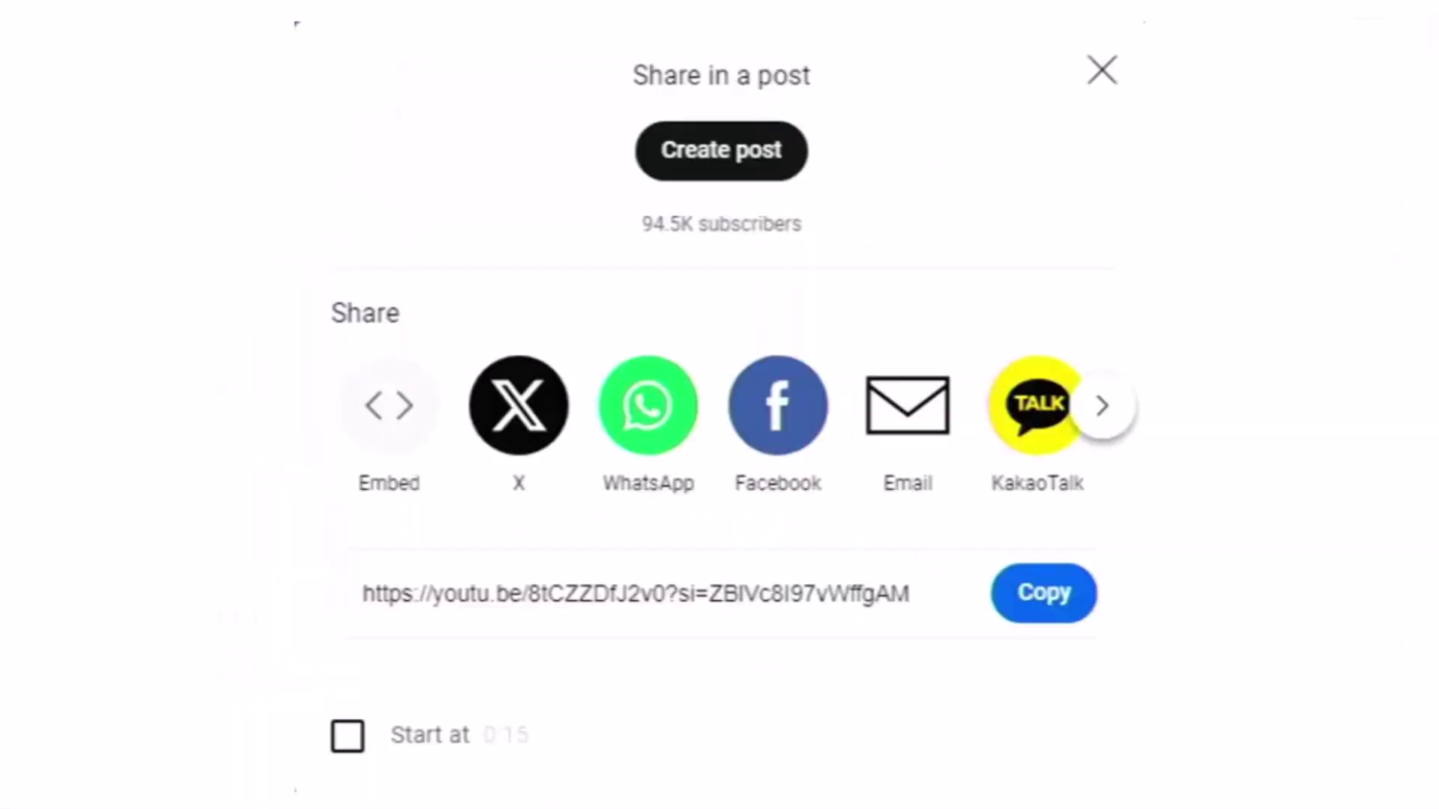